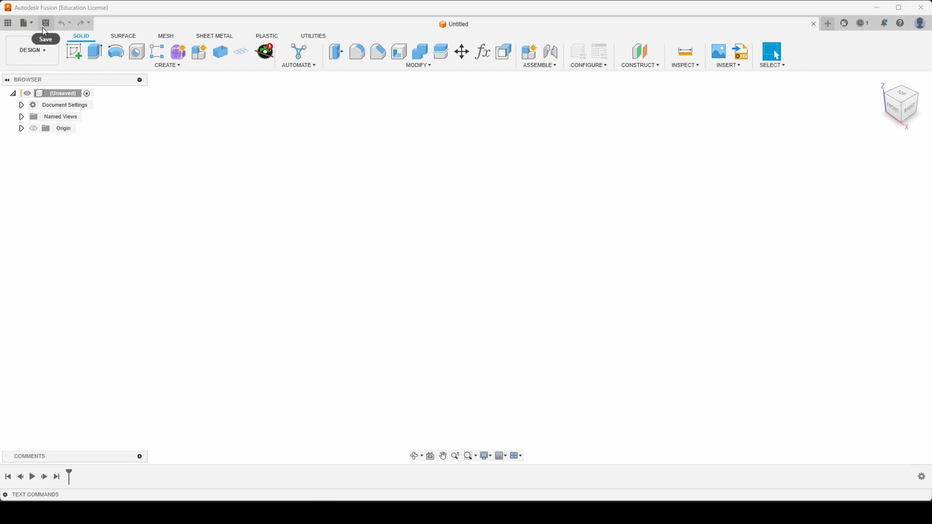
# - Save the untitled design as Base Tutorial in the Floating Logo Signs folder
pyautogui.click(43, 25)
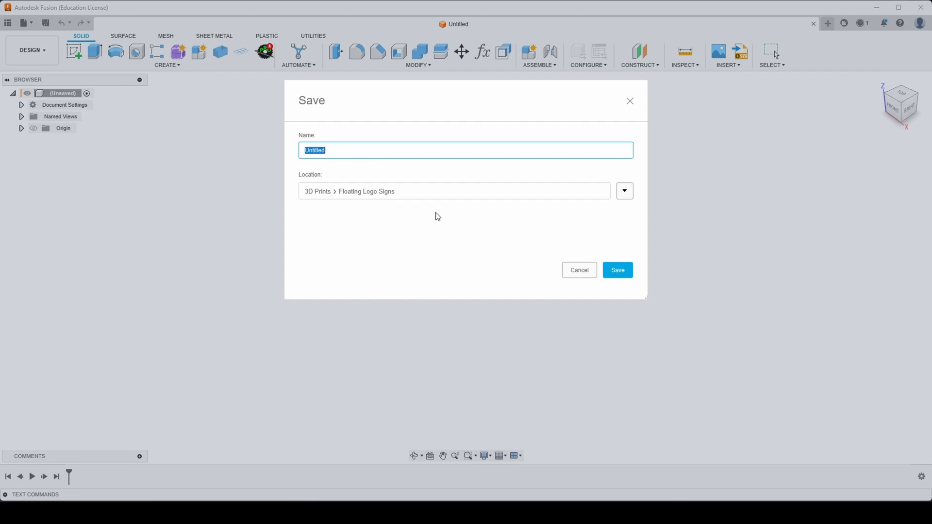
pyautogui.write('Base Tur')
pyautogui.write('orial')
pyautogui.click(620, 273)
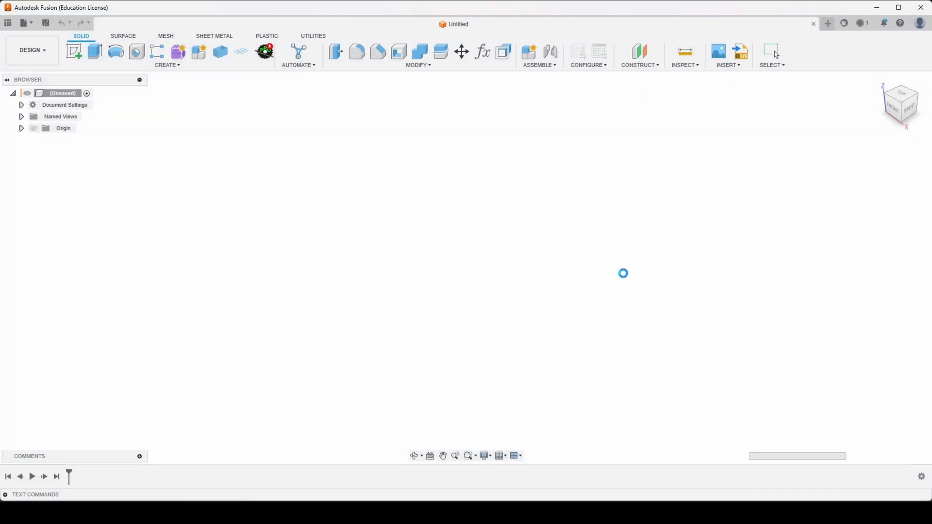
# - Create a new internal standard component named Base
pyautogui.click(204, 55)
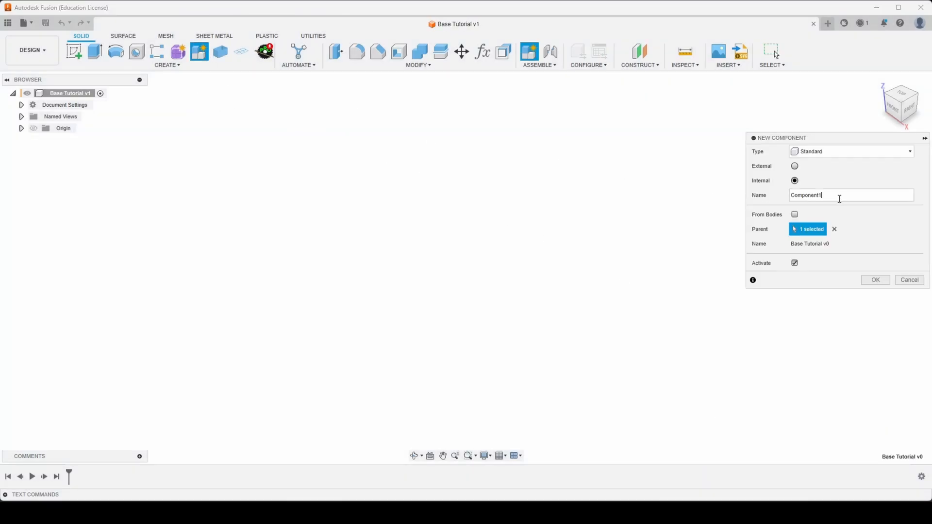
pyautogui.moveTo(840, 197); pyautogui.dragTo(769, 197)
pyautogui.write('Base')
pyautogui.press('Return')
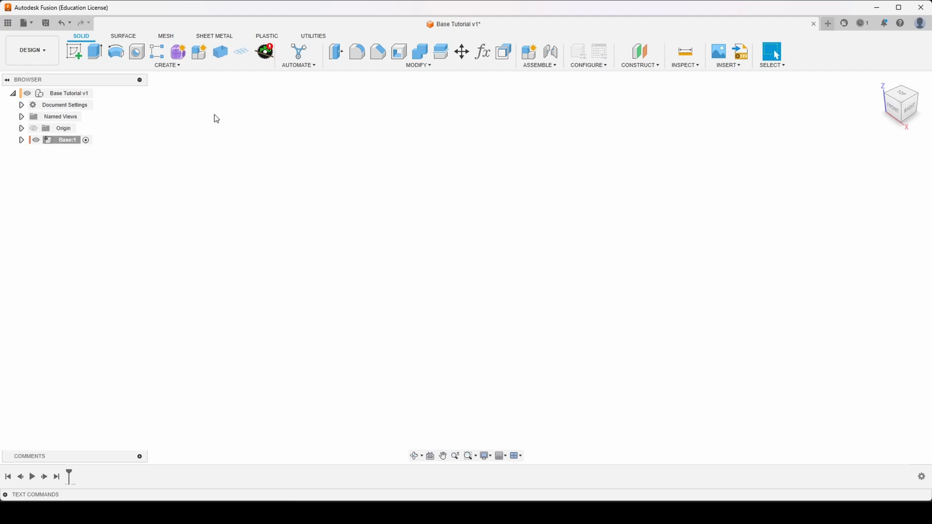
# - Create a second internal component named Kickstand directly under the top-level Base Tutorial assembly
pyautogui.rightClick(83, 96)
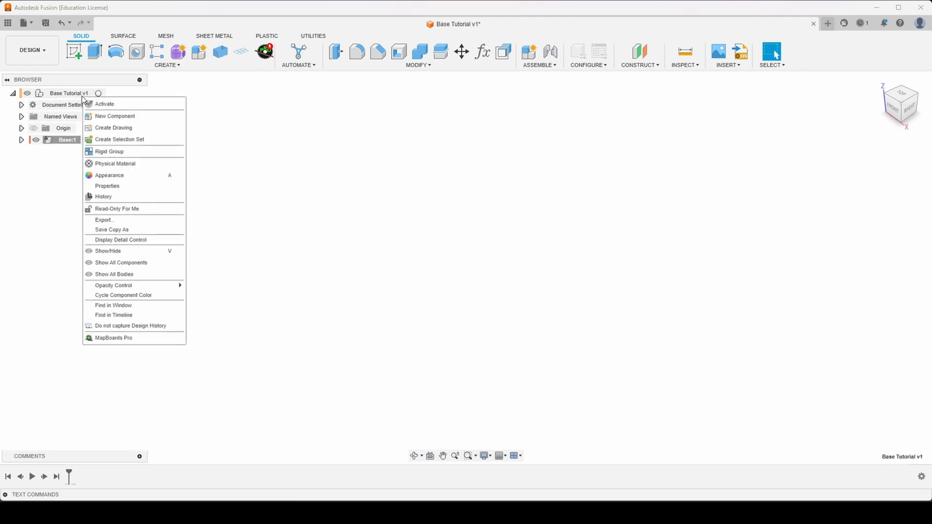
pyautogui.click(81, 98)
pyautogui.rightClick(80, 99)
pyautogui.click(99, 118)
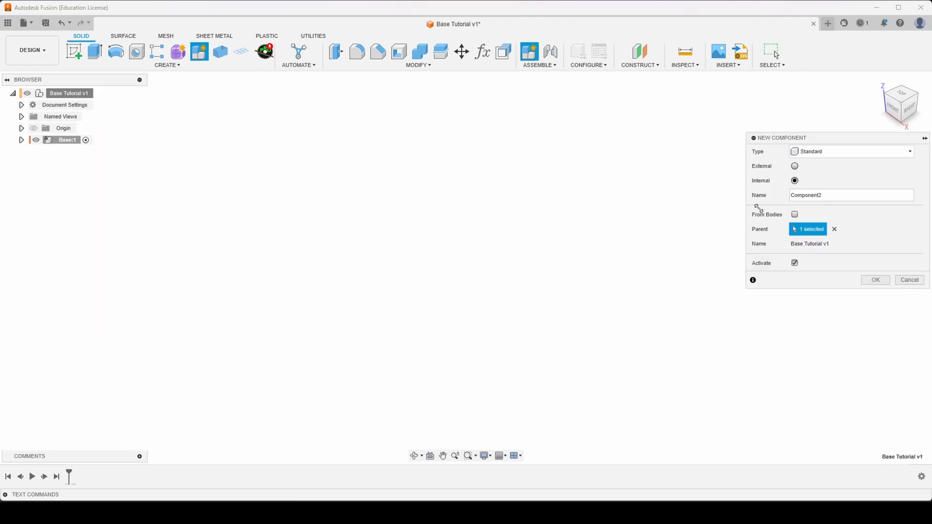
pyautogui.moveTo(833, 197); pyautogui.dragTo(695, 191)
pyautogui.write('Kick stand')
pyautogui.press('Return')
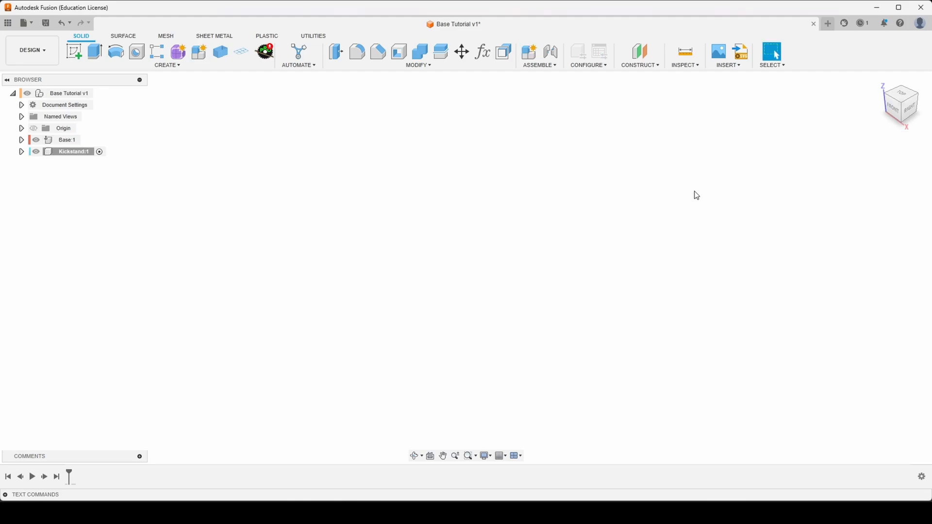
# - Activate the Base component and start a sketch on its horizontal XY origin plane
pyautogui.doubleClick(78, 141)
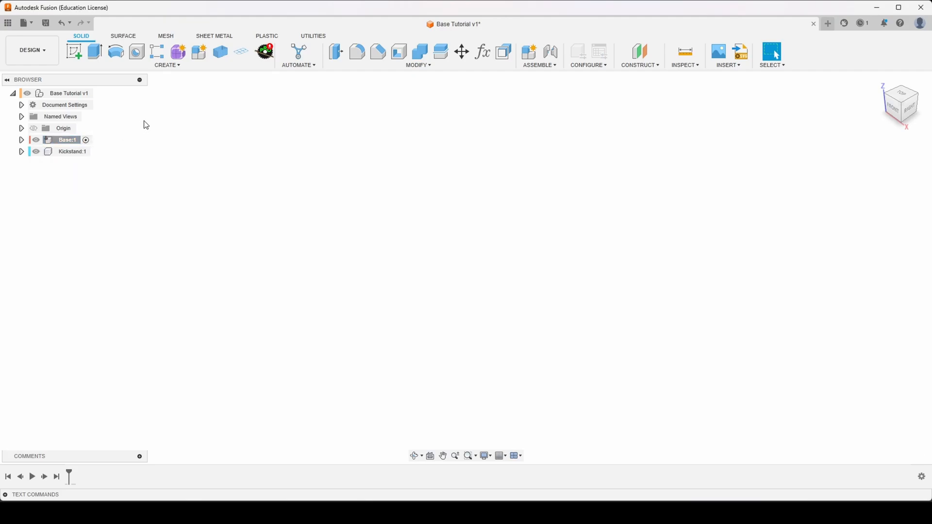
pyautogui.click(77, 54)
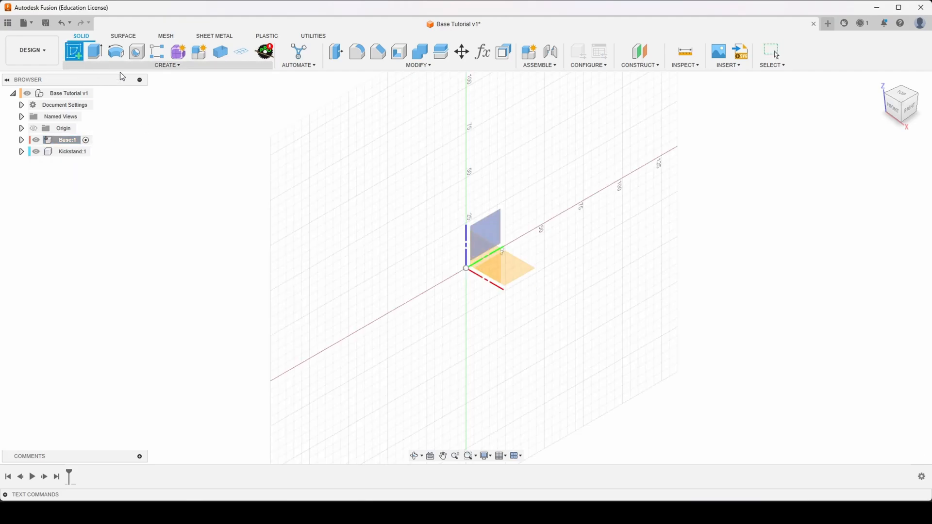
pyautogui.click(518, 270)
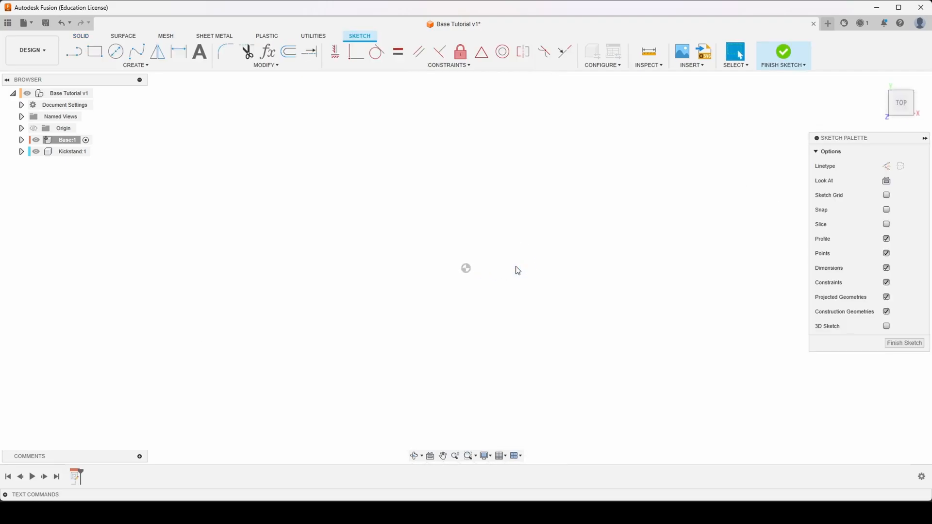
pyautogui.press('r')
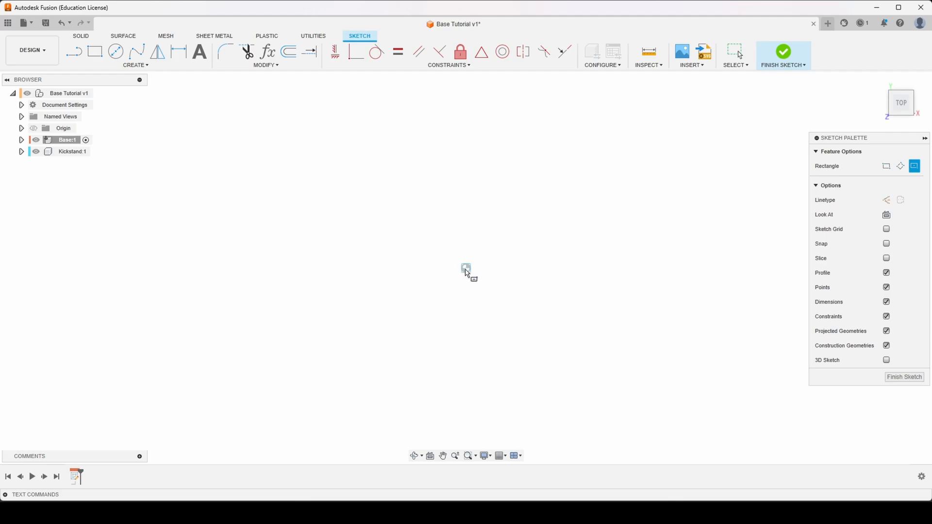
pyautogui.click(466, 270)
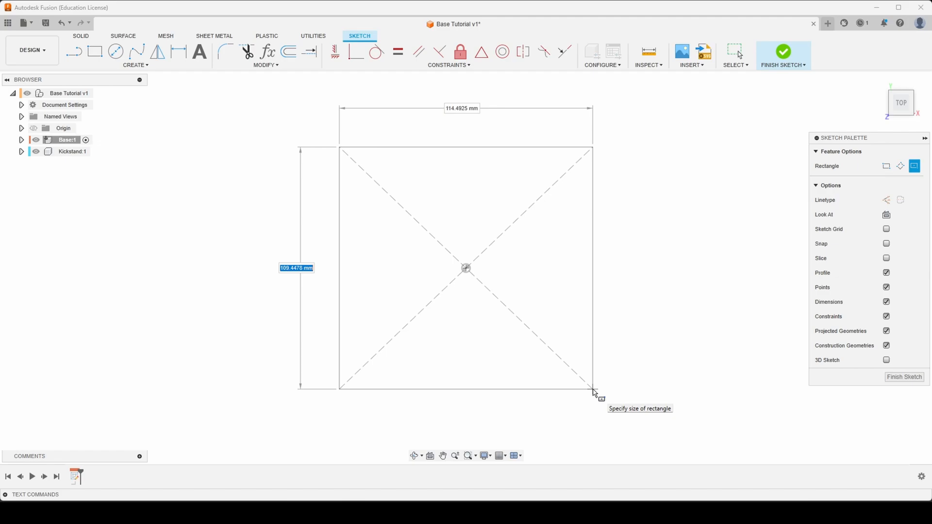
pyautogui.press('Escape')
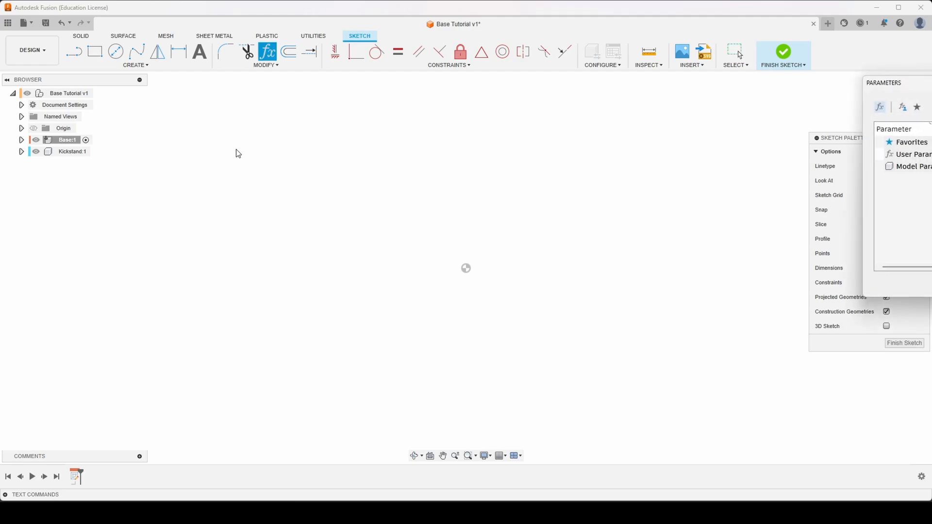
# - Add a user parameter named BaseHeight in mm with the expression 200
pyautogui.moveTo(905, 89)
pyautogui.mouseDown()
pyautogui.moveTo(770, 131)
pyautogui.moveTo(261, 201)
pyautogui.moveTo(249, 183)
pyautogui.moveTo(219, 203)
pyautogui.mouseUp()
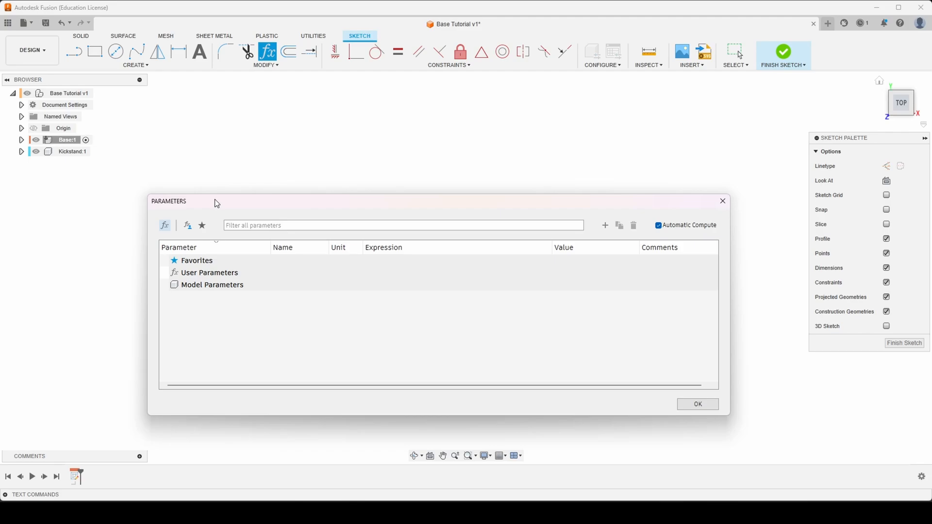
pyautogui.click(606, 226)
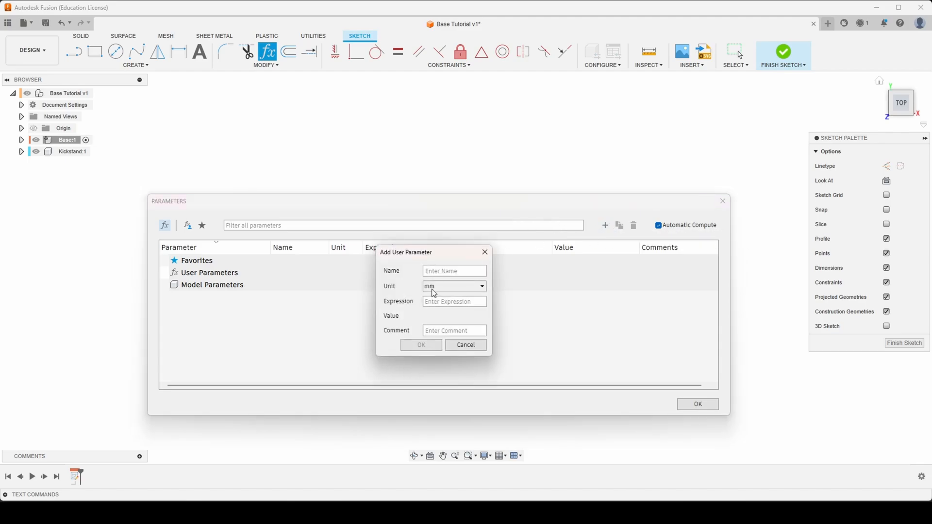
pyautogui.moveTo(439, 253); pyautogui.dragTo(441, 237)
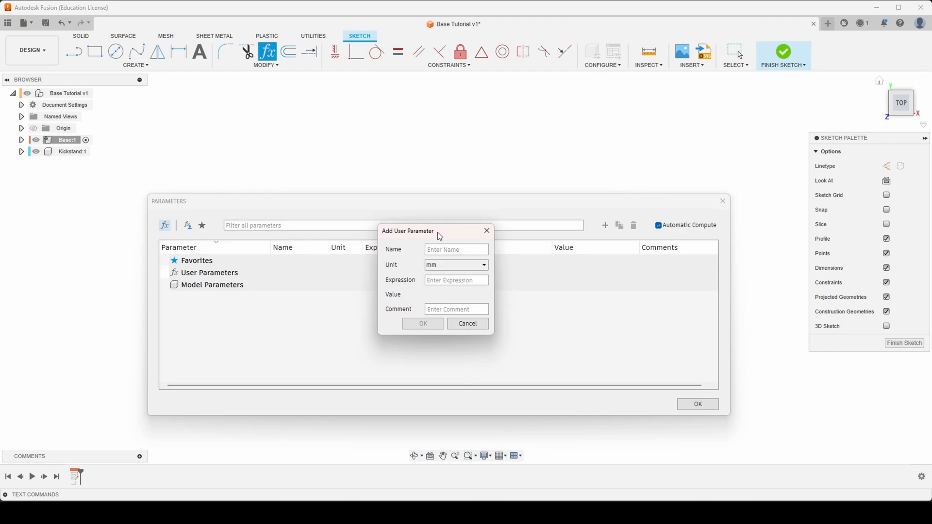
pyautogui.write('BaseHeight')
pyautogui.press('Tab')
pyautogui.write('200')
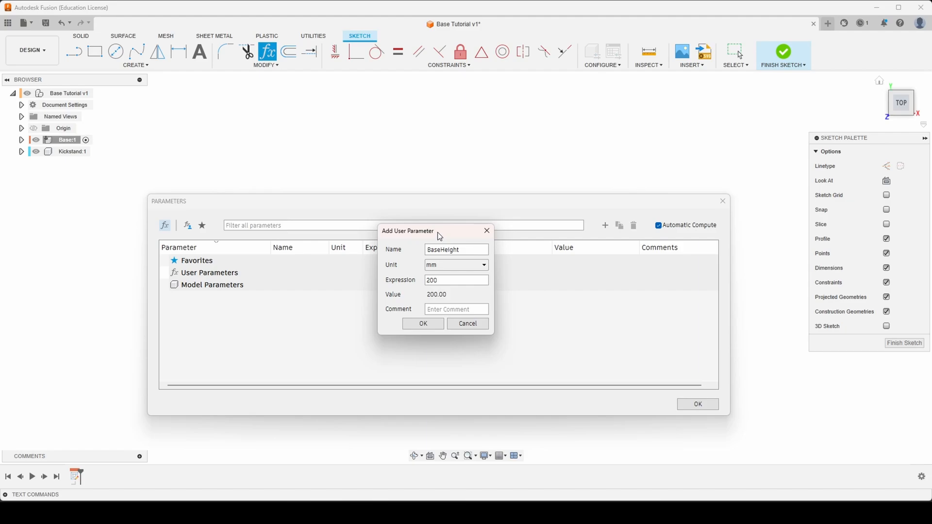
pyautogui.press('Return')
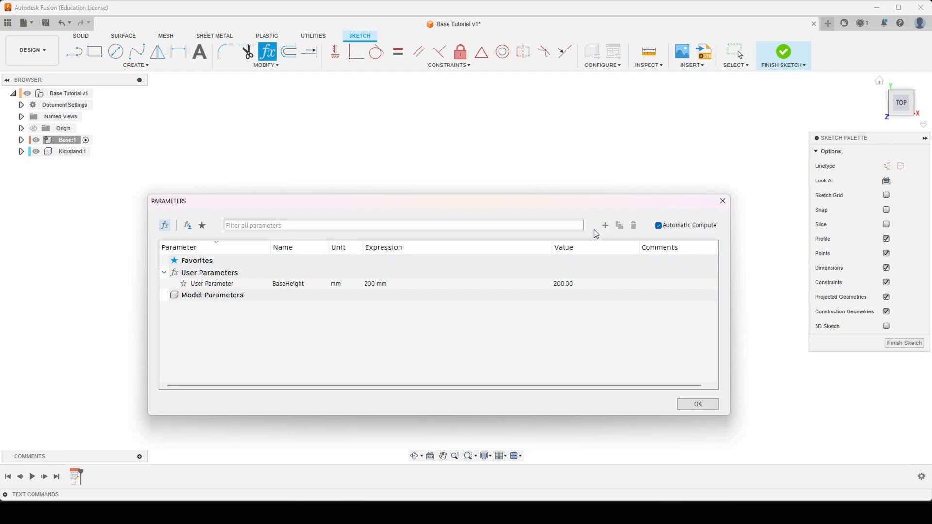
# - Add a second user parameter named BaseWidth with the value 200 mm and finish editing the parameters
pyautogui.click(606, 226)
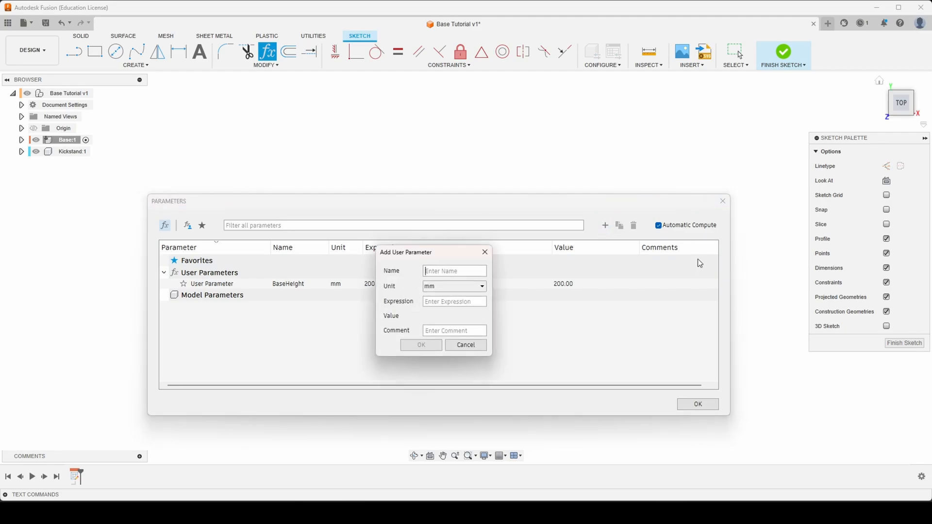
pyautogui.write('Ba')
pyautogui.write('seWidth')
pyautogui.write('200')
pyautogui.press('Return')
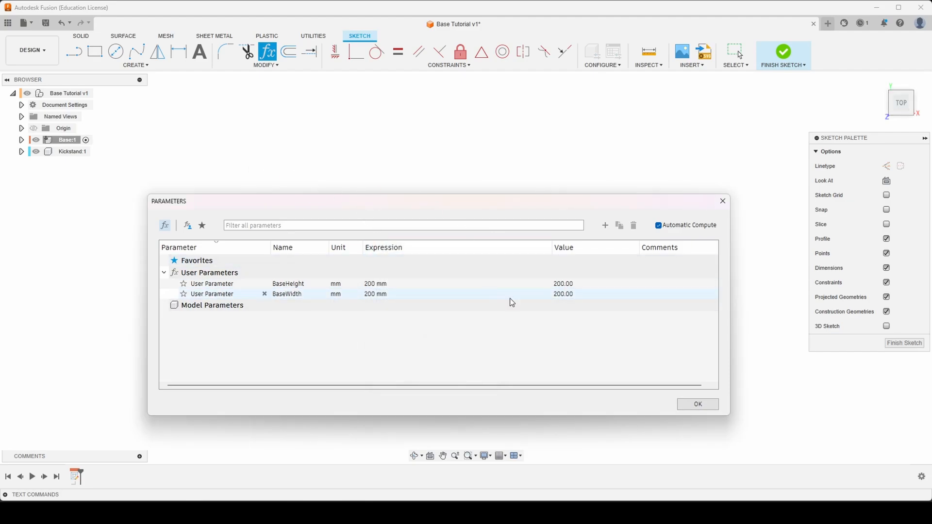
pyautogui.click(698, 404)
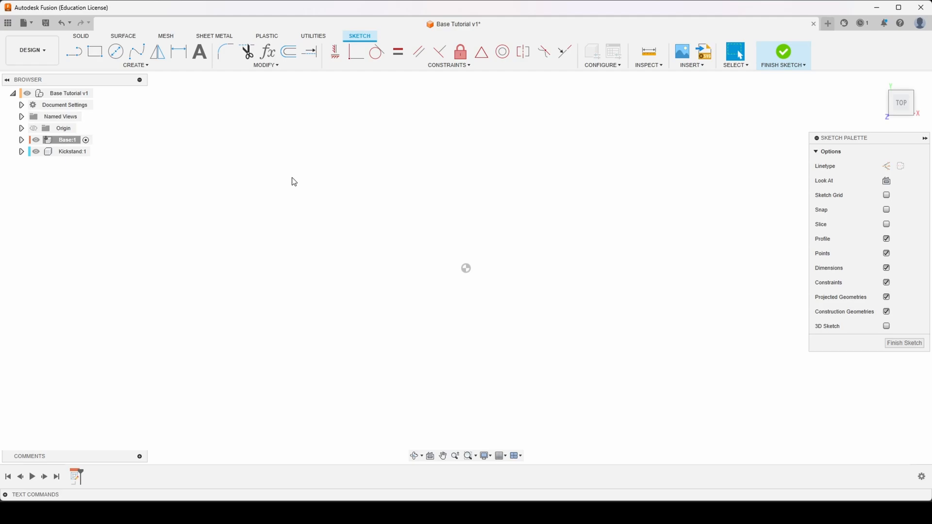
# - Sketch a center rectangle at the origin, its height driven by BaseHeight and its width by BaseWidth
pyautogui.press('r')
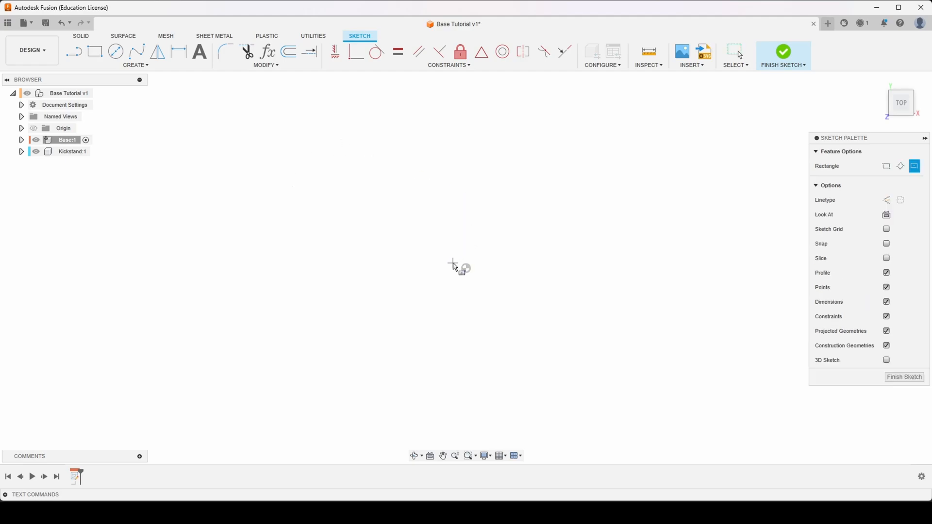
pyautogui.click(466, 268)
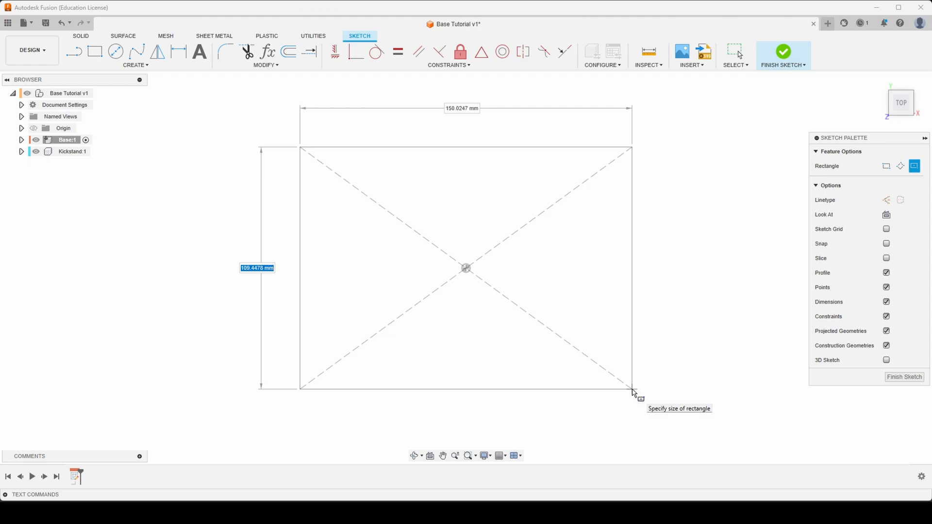
pyautogui.write('hei')
pyautogui.press('Tab')
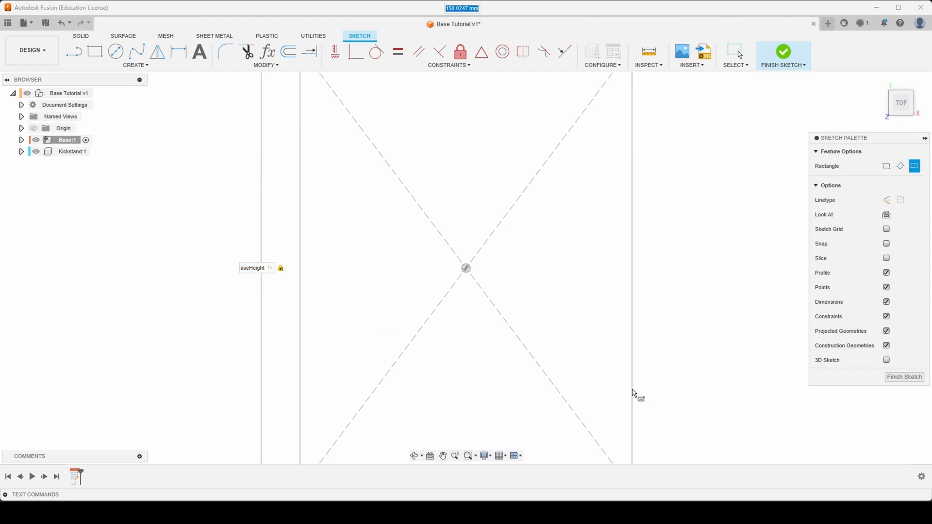
pyautogui.write('w')
pyautogui.press('Tab')
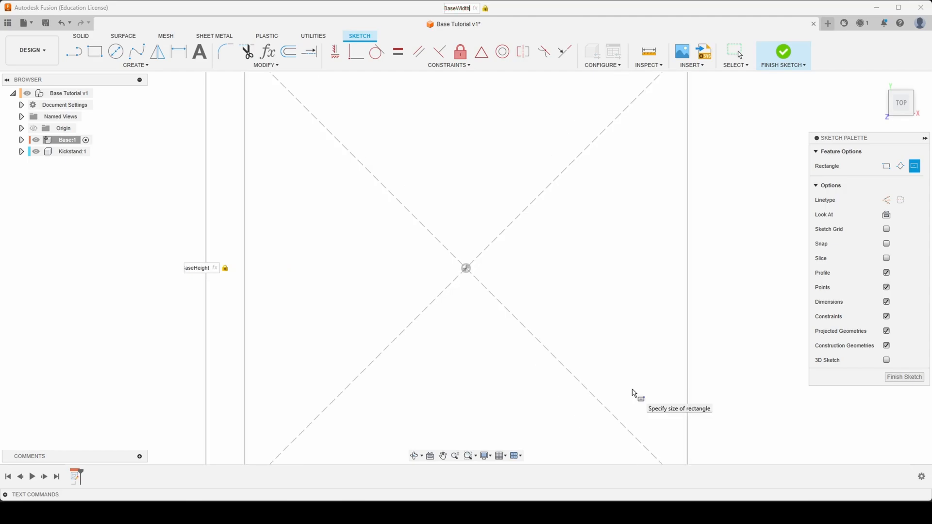
pyautogui.press('Return')
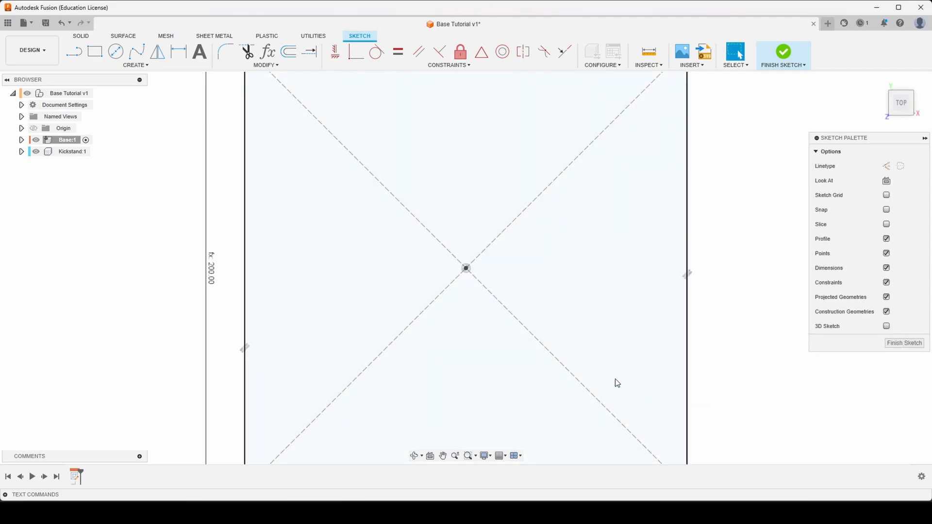
pyautogui.scroll(-3, 349, 270)
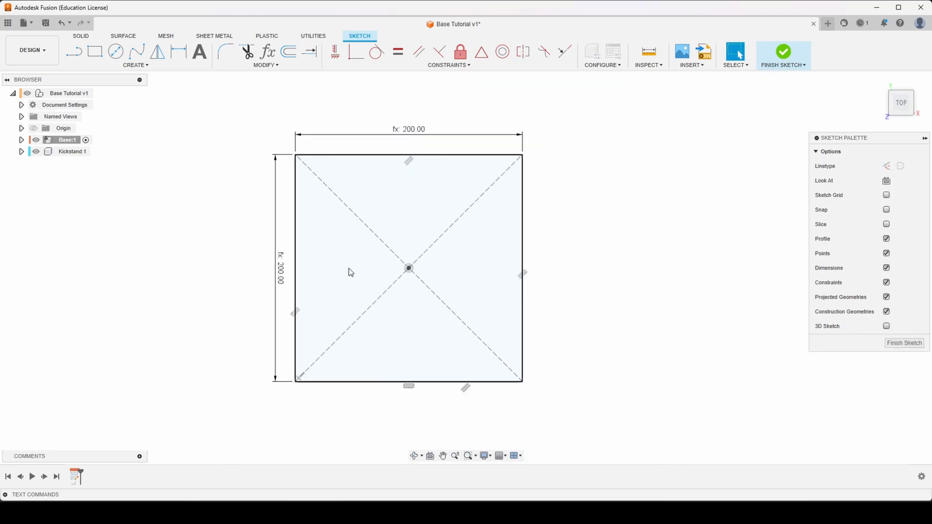
pyautogui.scroll(-1, 568, 312)
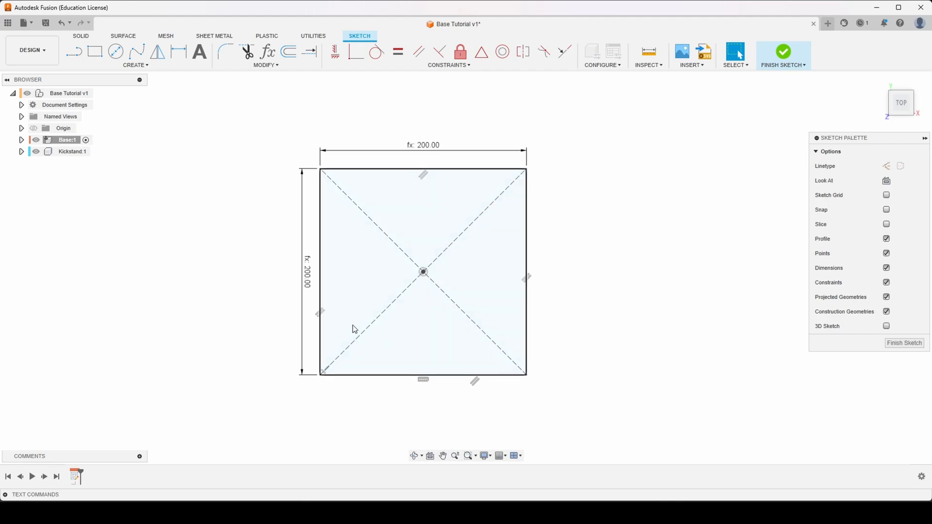
pyautogui.scroll(1, 354, 330)
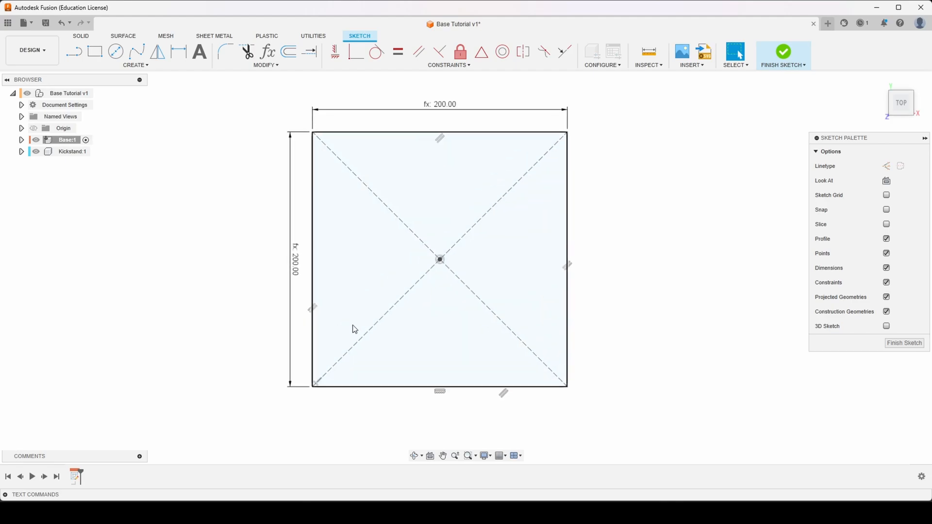
# - Extrude the square profile 15 mm upward to one side as a new body
pyautogui.press('e')
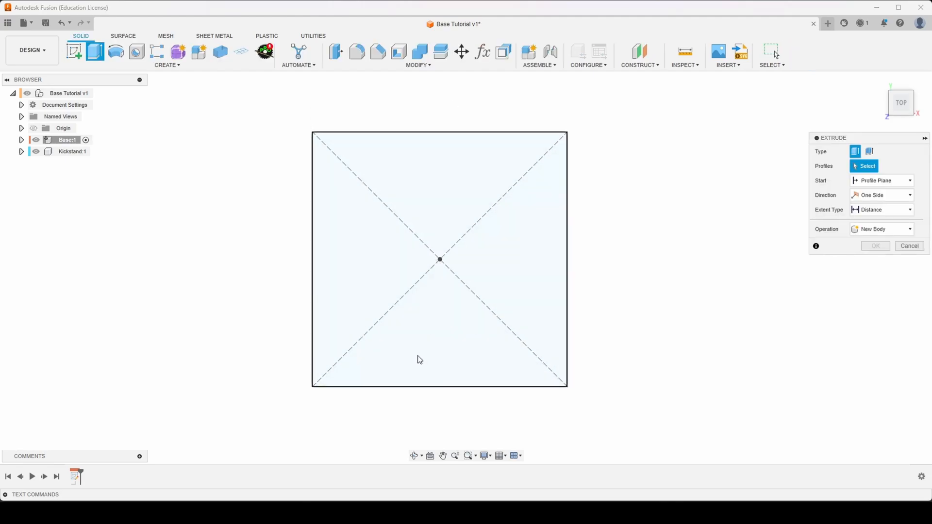
pyautogui.keyDown('shift'); pyautogui.moveTo(416, 358); pyautogui.dragTo(407, 287, button='middle'); pyautogui.keyUp('shift')
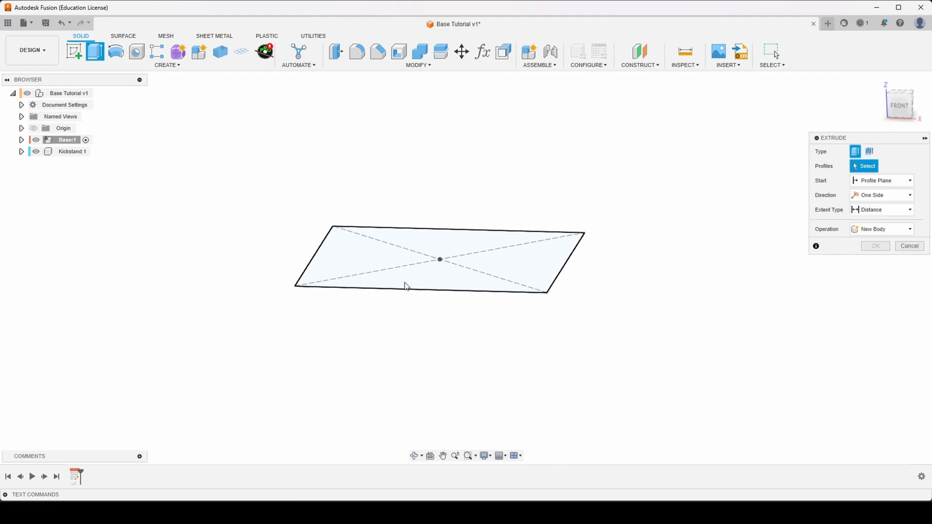
pyautogui.click(379, 266)
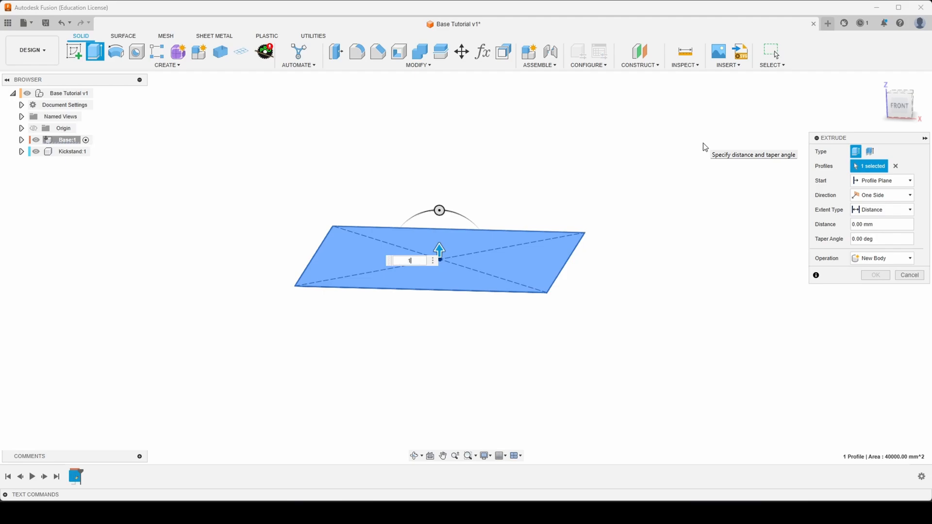
pyautogui.write('15')
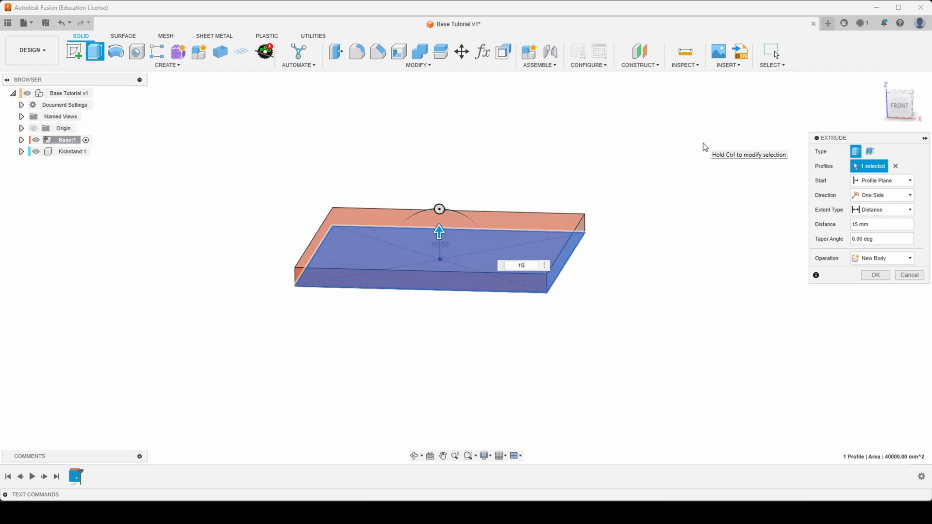
pyautogui.press('Return')
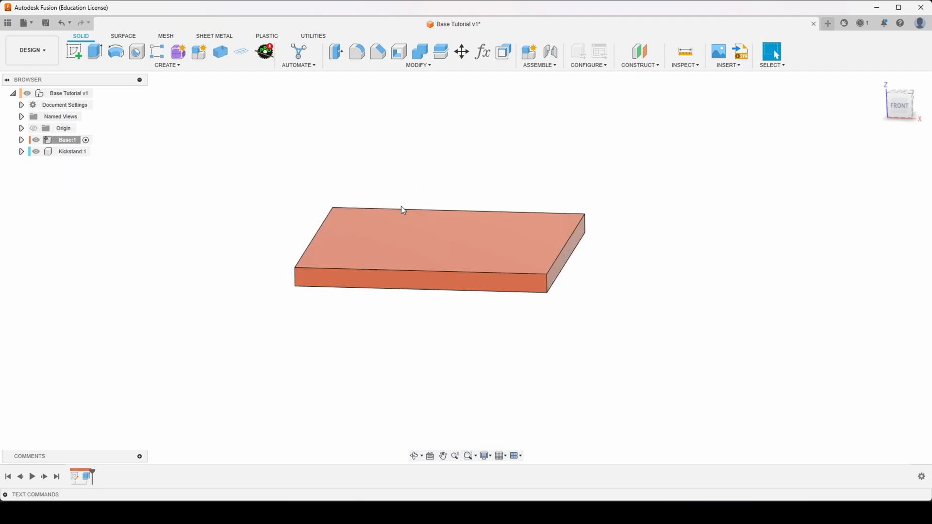
pyautogui.keyDown('shift'); pyautogui.moveTo(401, 210); pyautogui.dragTo(416, 239, button='middle'); pyautogui.keyUp('shift')
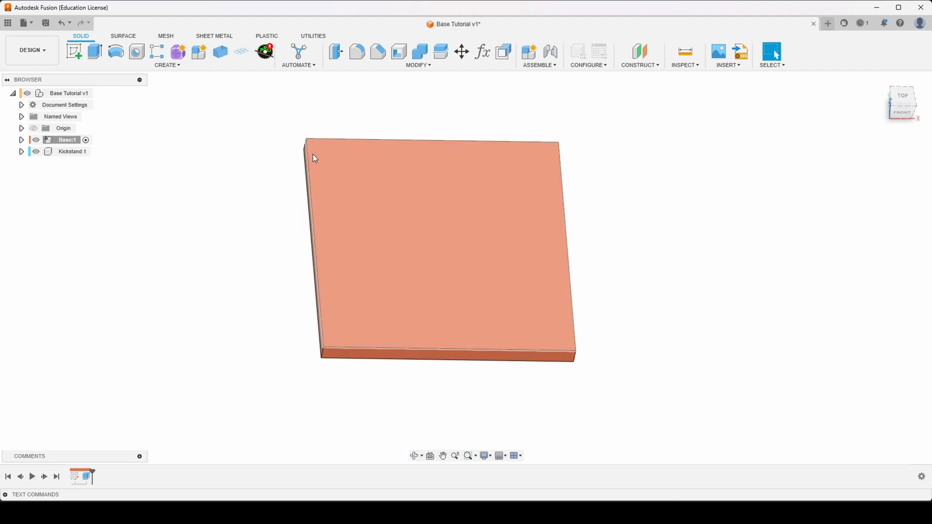
# - Chamfer all edges of the plate's top face with an equal distance of 6 mm
pyautogui.keyDown('shift'); pyautogui.moveTo(452, 197); pyautogui.dragTo(470, 207, button='middle'); pyautogui.keyUp('shift')
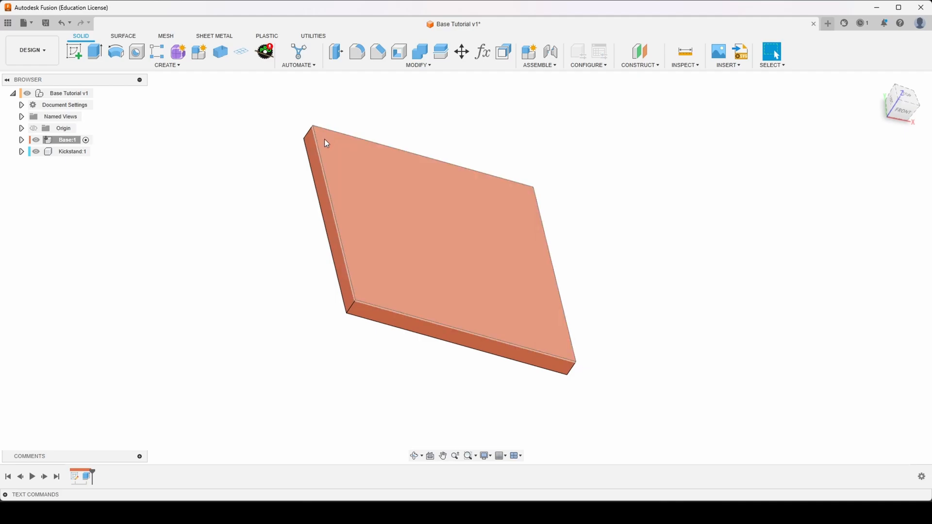
pyautogui.click(373, 54)
pyautogui.click(395, 208)
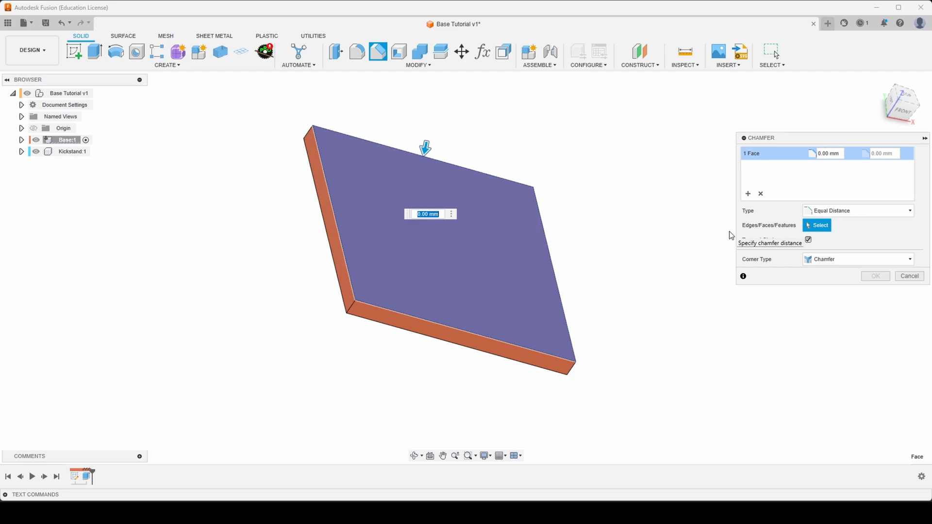
pyautogui.write('6')
pyautogui.press('Return')
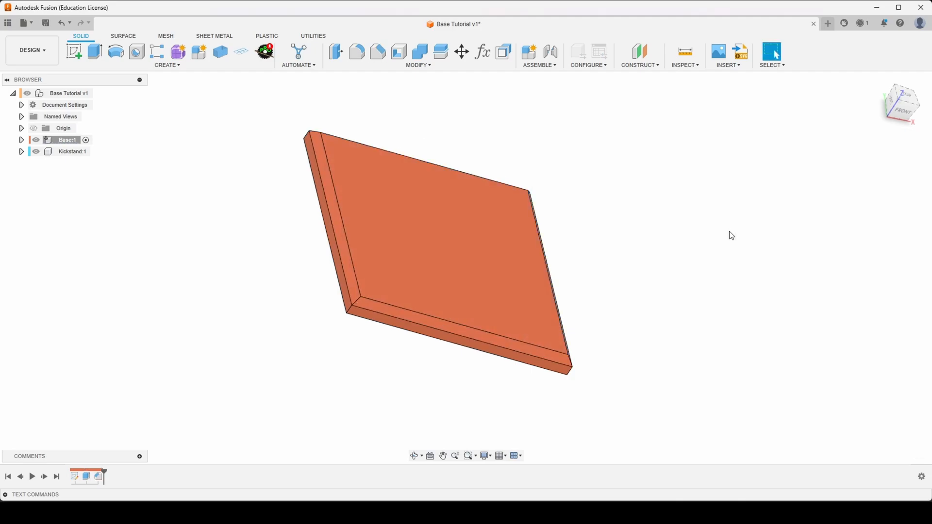
# - Start a sketch on the plate's bottom face and draw a circle about 15 mm in diameter near the upper-left corner
pyautogui.keyDown('shift'); pyautogui.moveTo(568, 246); pyautogui.dragTo(608, 202, button='middle'); pyautogui.keyUp('shift')
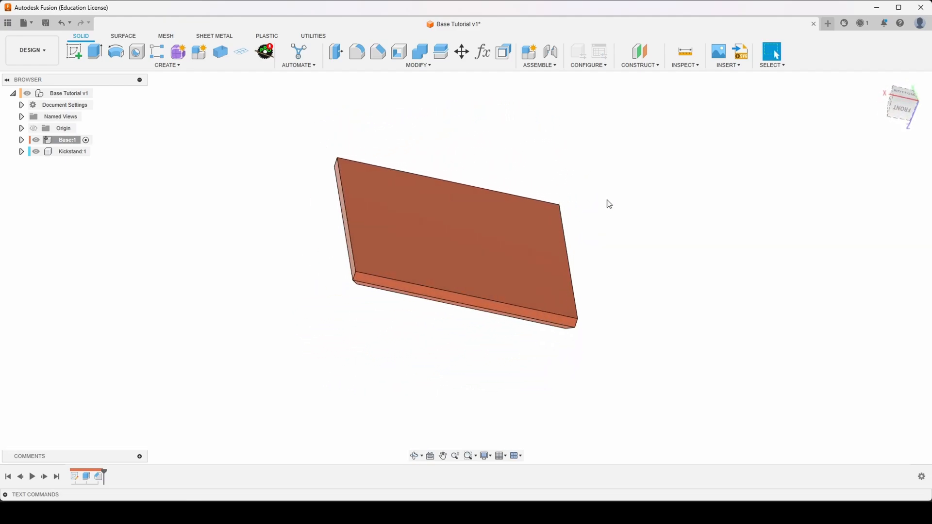
pyautogui.click(506, 210)
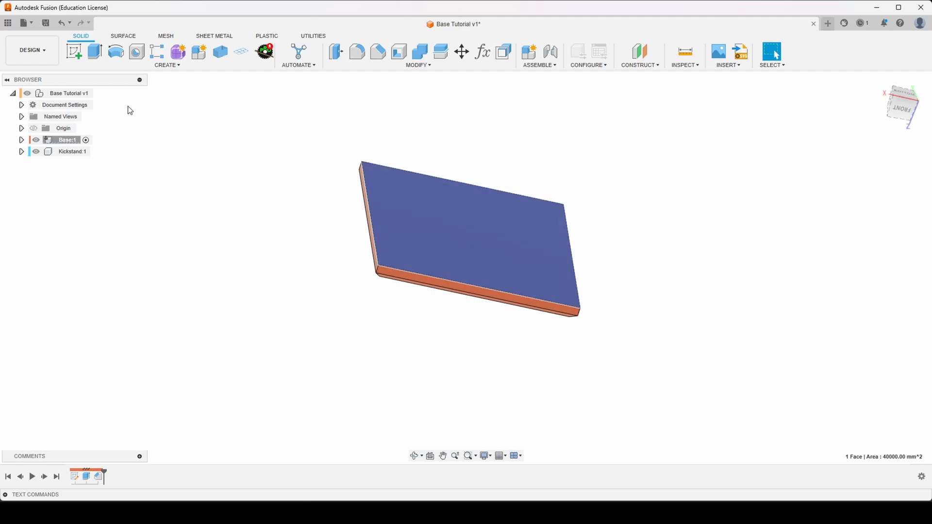
pyautogui.click(79, 56)
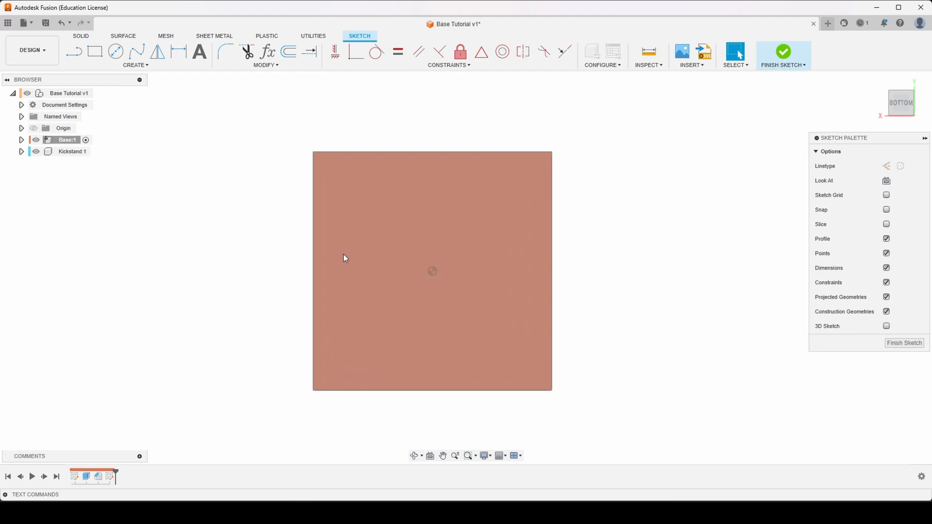
pyautogui.press('r')
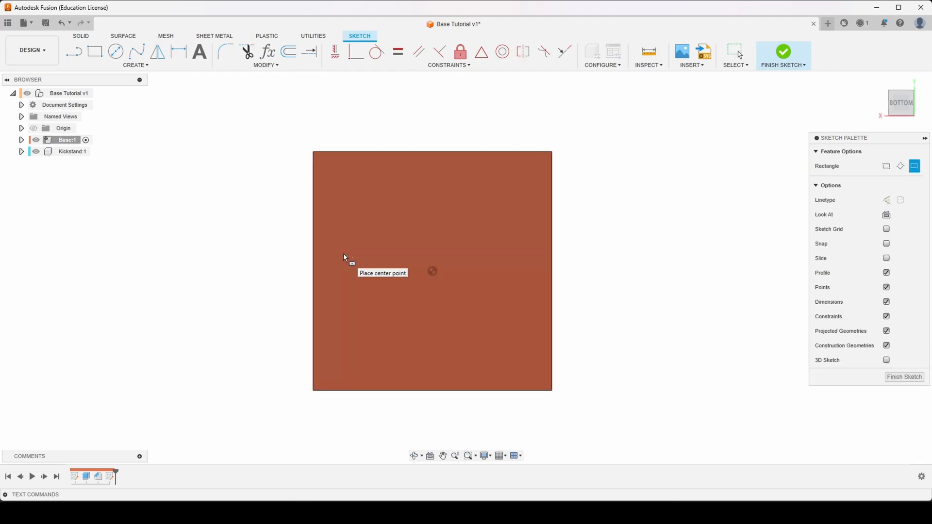
pyautogui.press('Escape')
pyautogui.scroll(-1, 343, 258)
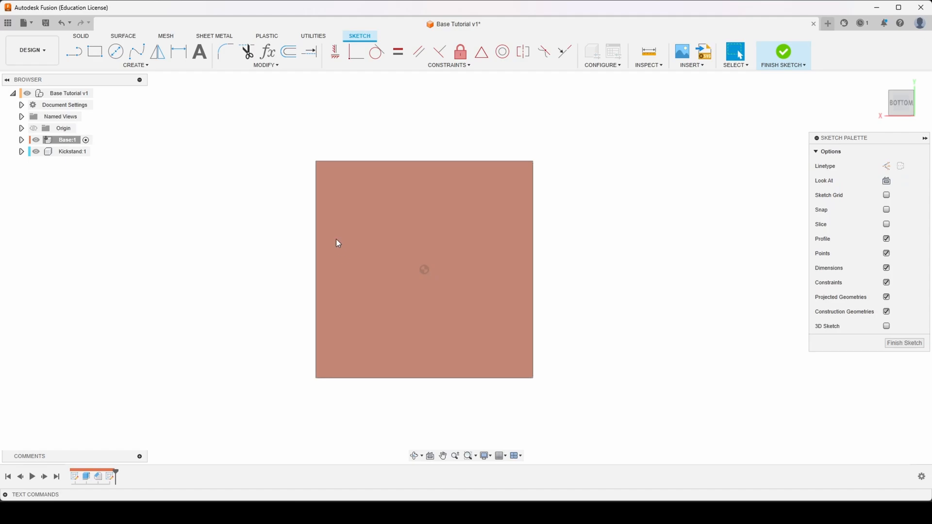
pyautogui.press('c')
pyautogui.click(333, 174)
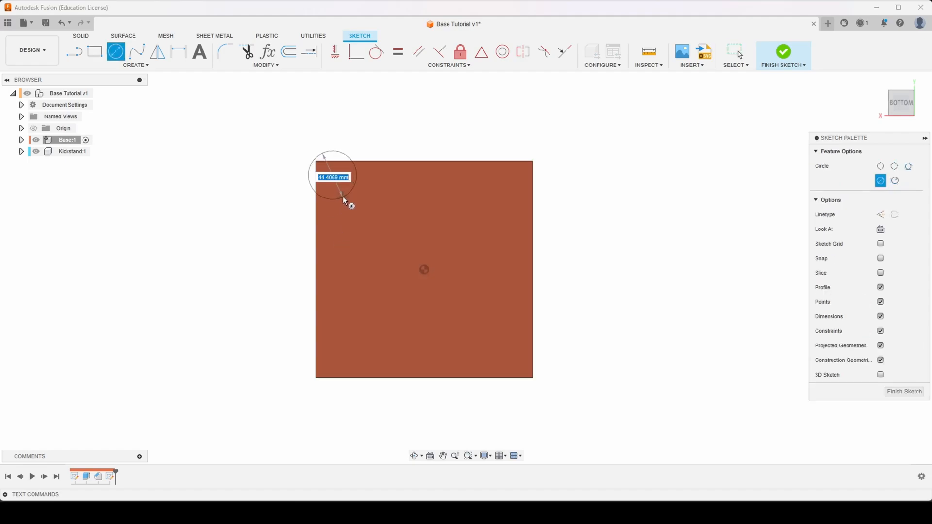
pyautogui.click(335, 183)
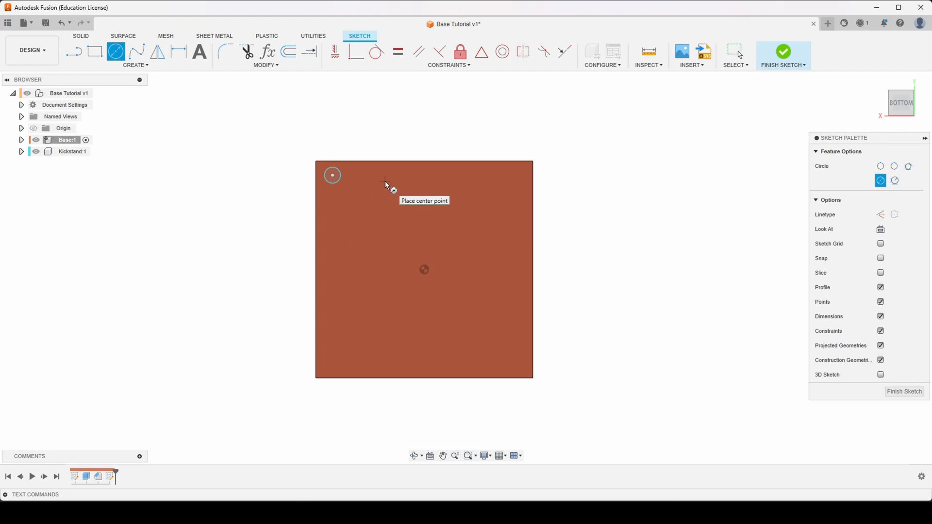
# - Dimension the corner circle's diameter to 10 mm
pyautogui.press('d')
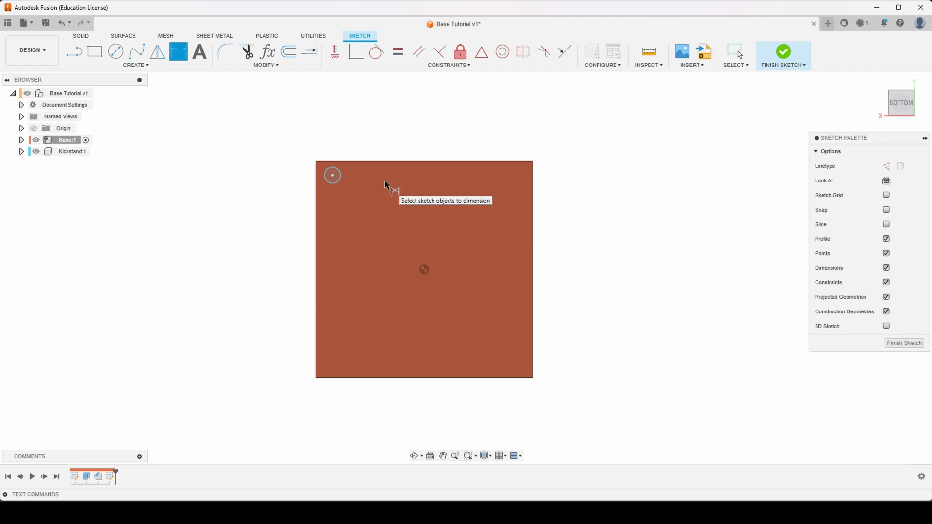
pyautogui.click(343, 177)
pyautogui.click(341, 132)
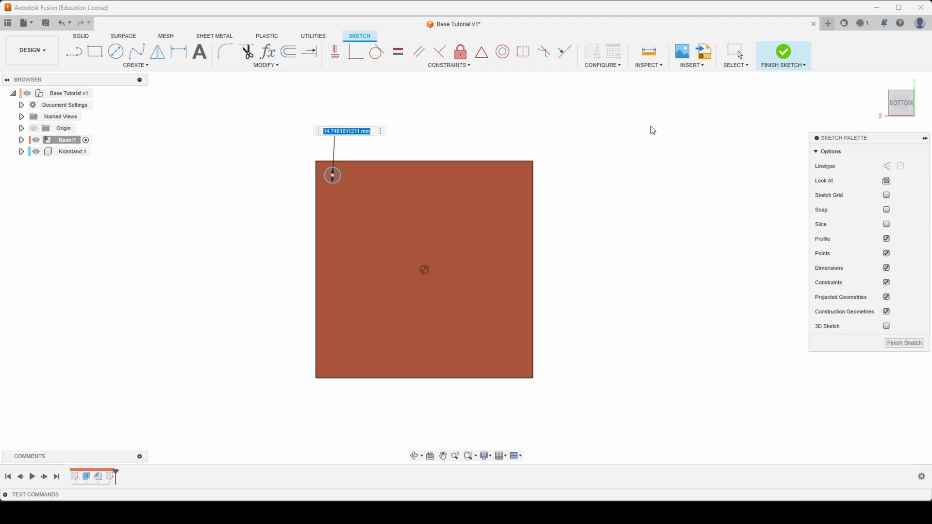
pyautogui.write('10')
pyautogui.press('Return')
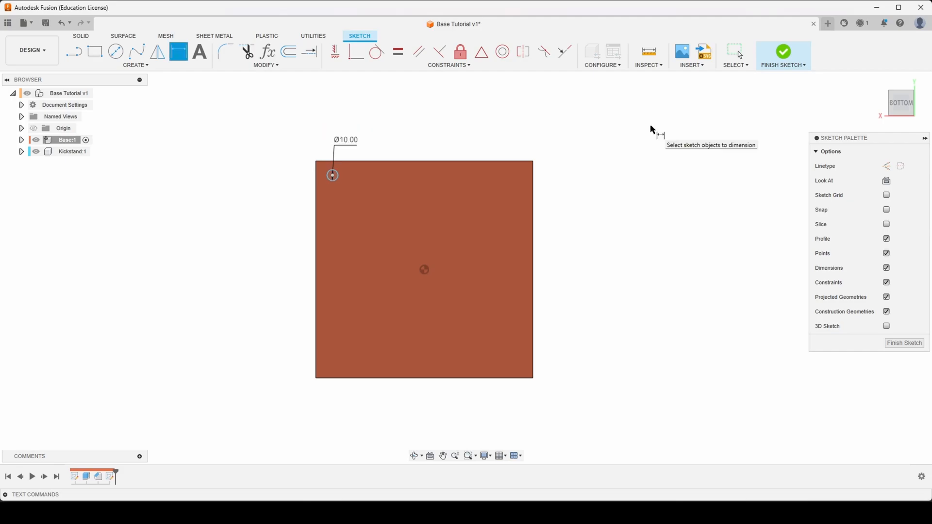
# - Dimension the circle's center 13 mm from the plate's upper edge
pyautogui.scroll(4, 311, 183)
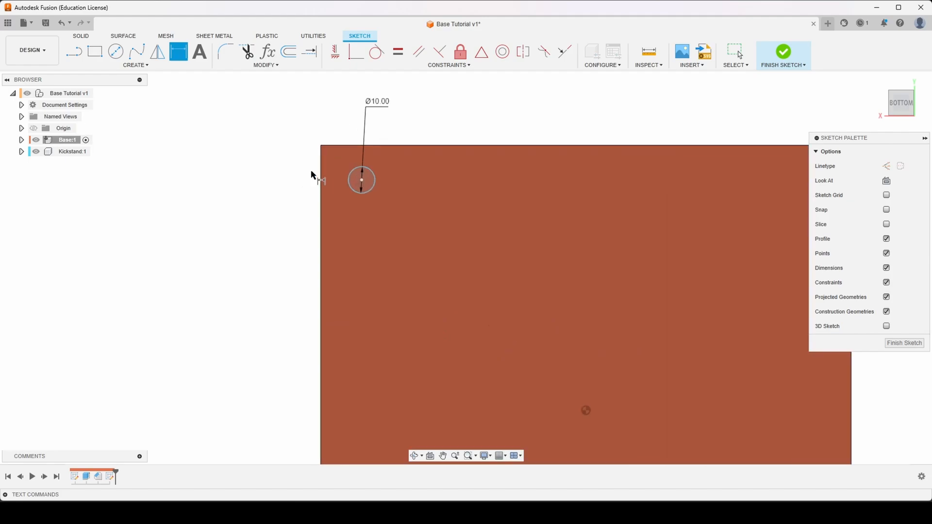
pyautogui.scroll(-1, 321, 157)
pyautogui.scroll(2, 336, 132)
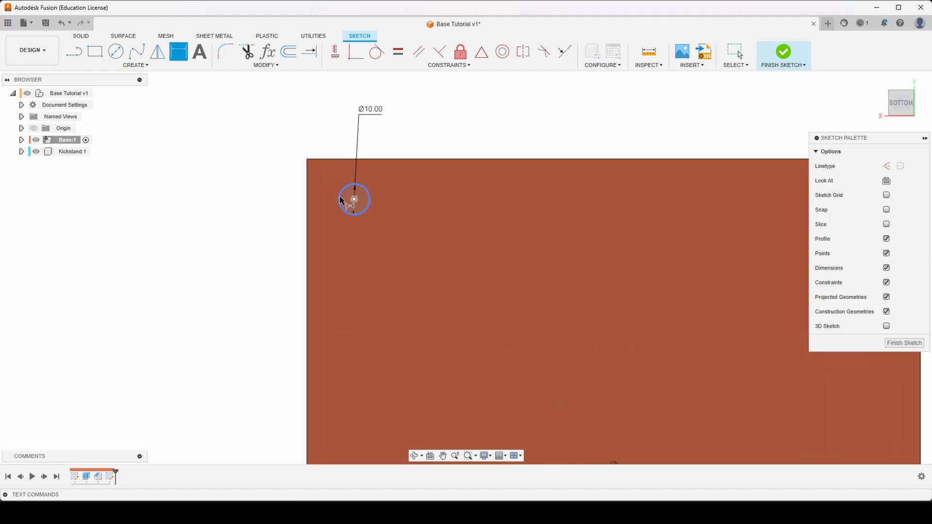
pyautogui.click(355, 199)
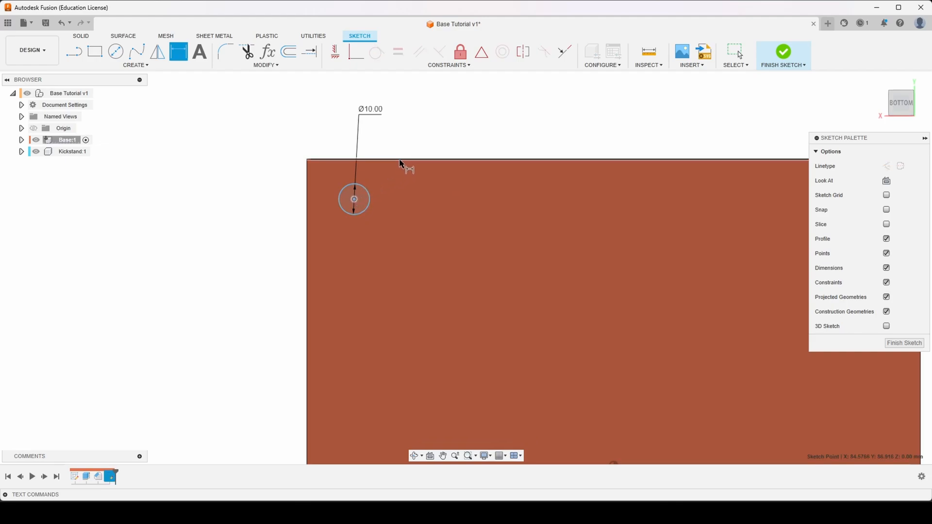
pyautogui.click(395, 159)
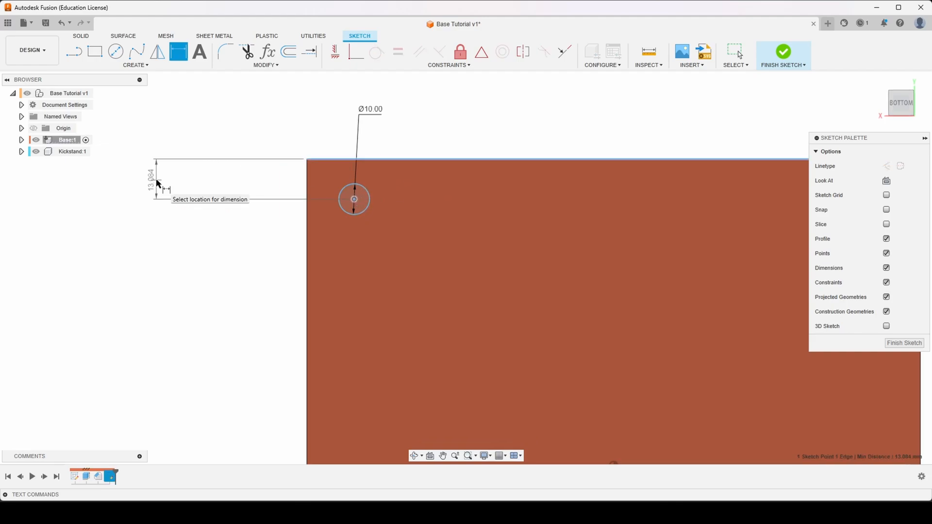
pyautogui.click(156, 183)
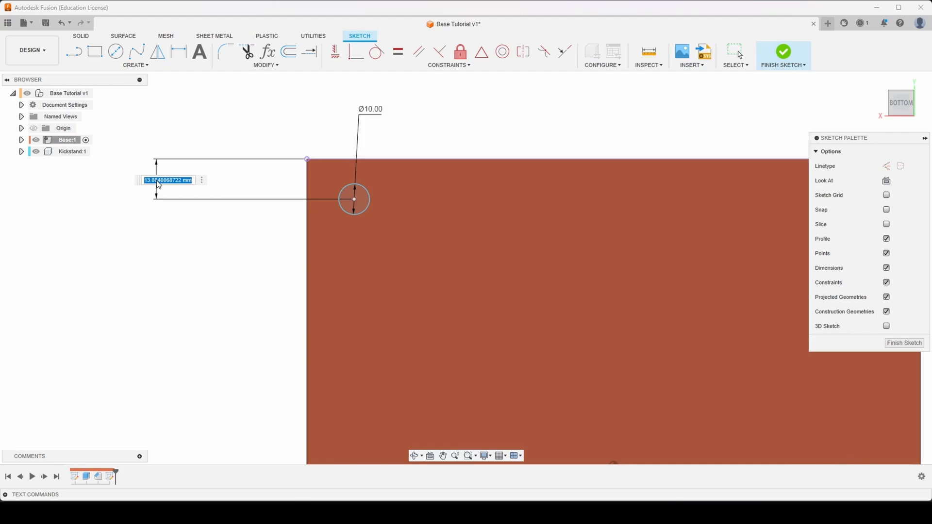
pyautogui.write('13')
pyautogui.press('Return')
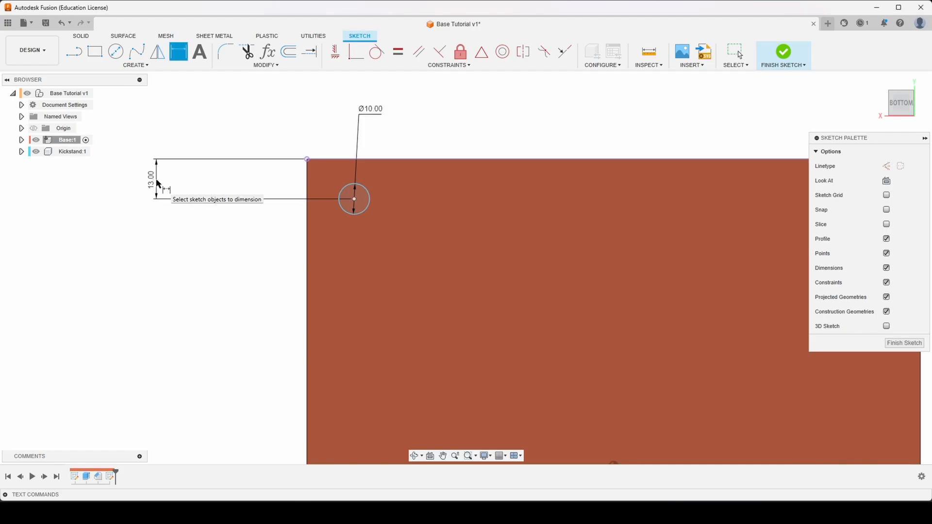
# - Dimension the circle's center 13 mm from the plate's left edge and leave the Dimension command
pyautogui.click(354, 199)
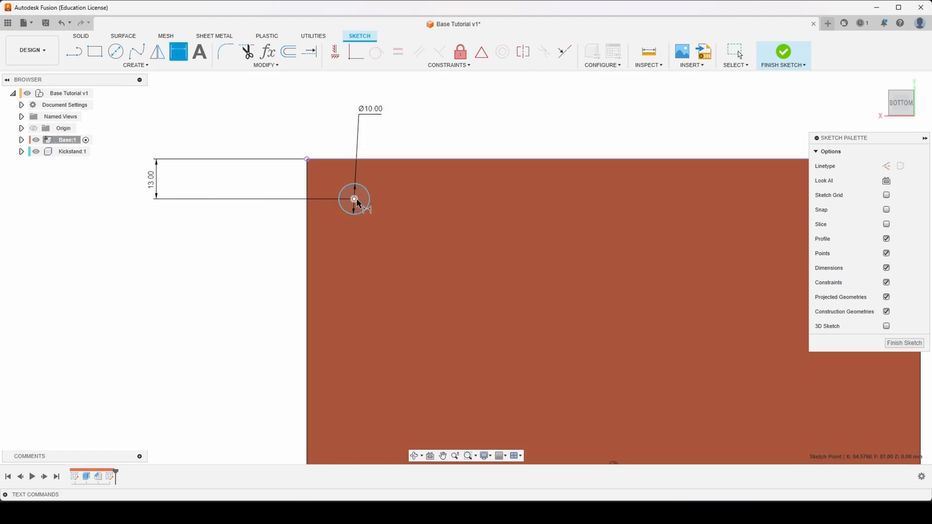
pyautogui.click(307, 165)
pyautogui.click(332, 118)
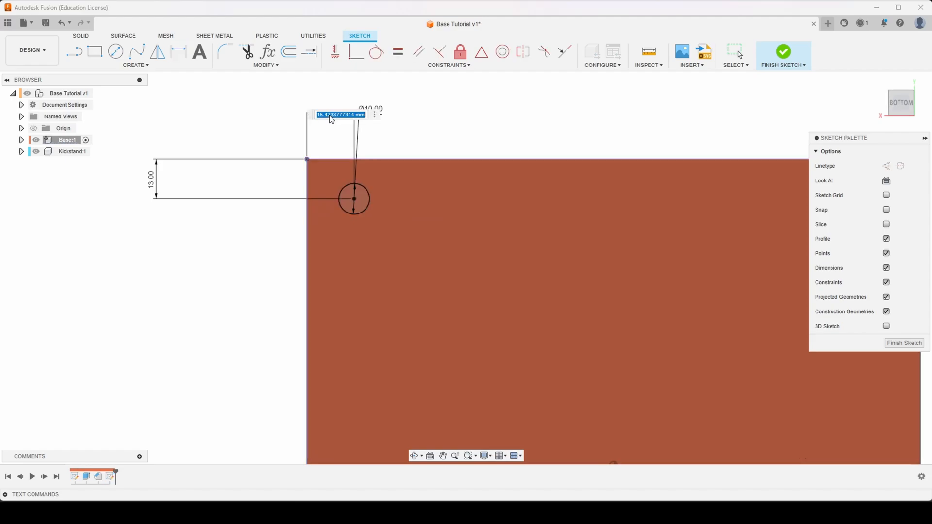
pyautogui.write('13')
pyautogui.press('Return')
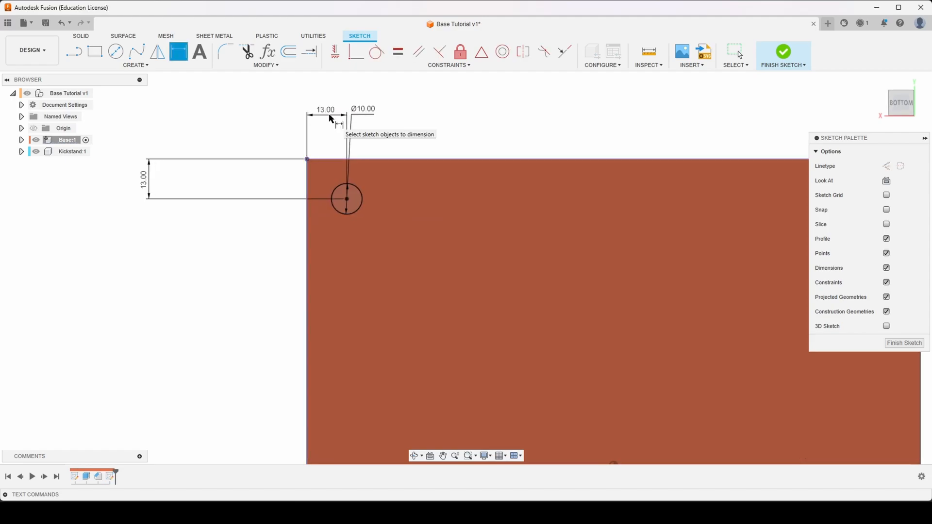
pyautogui.scroll(-5, 204, 196)
pyautogui.press('Escape')
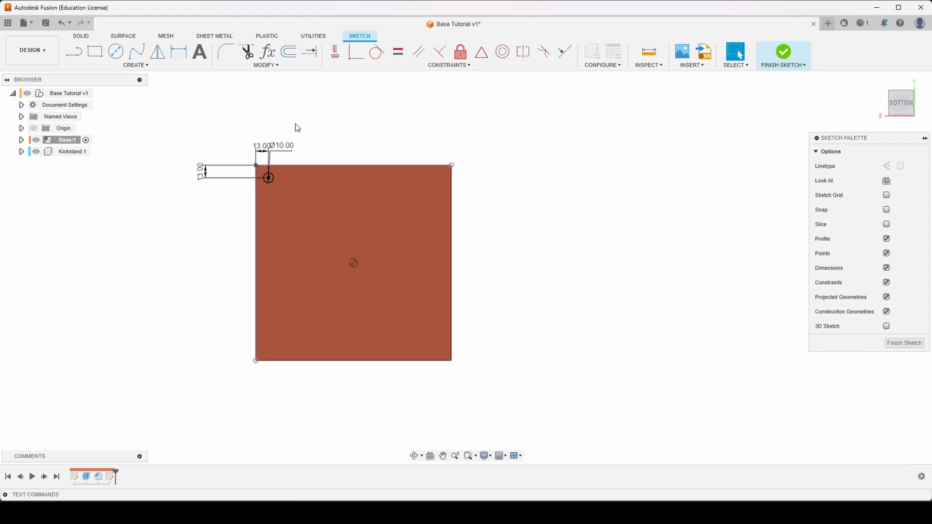
# - Extrude the circle 6 mm outward from the bottom face with a -10 degree taper, joined to the plate
pyautogui.scroll(-1, 502, 122)
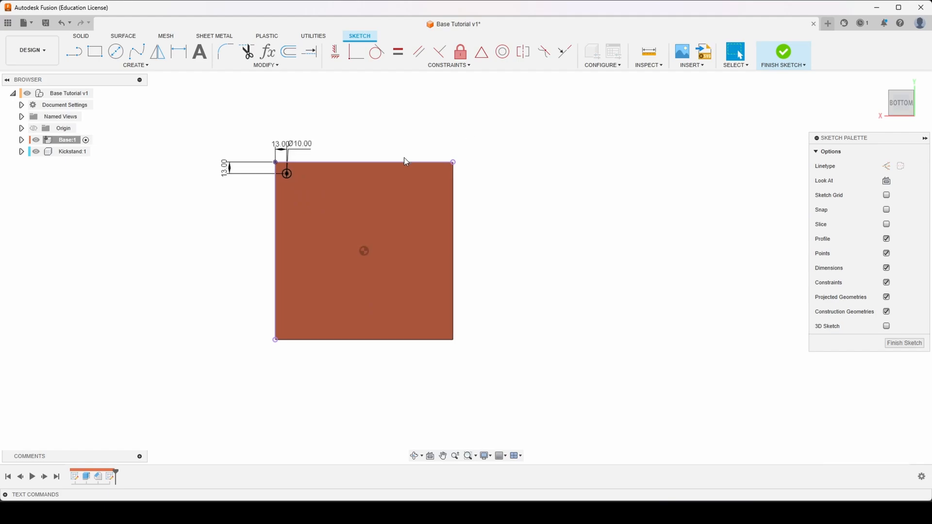
pyautogui.scroll(1, 403, 159)
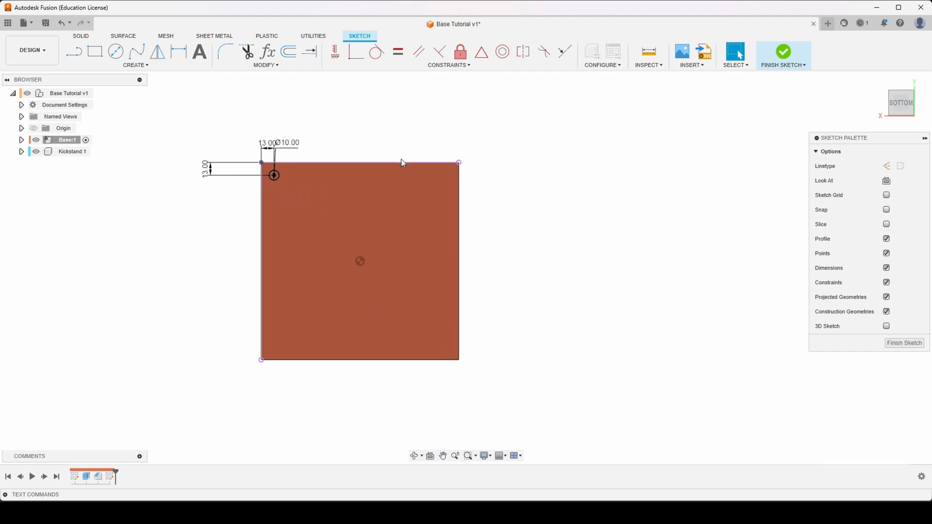
pyautogui.press('e')
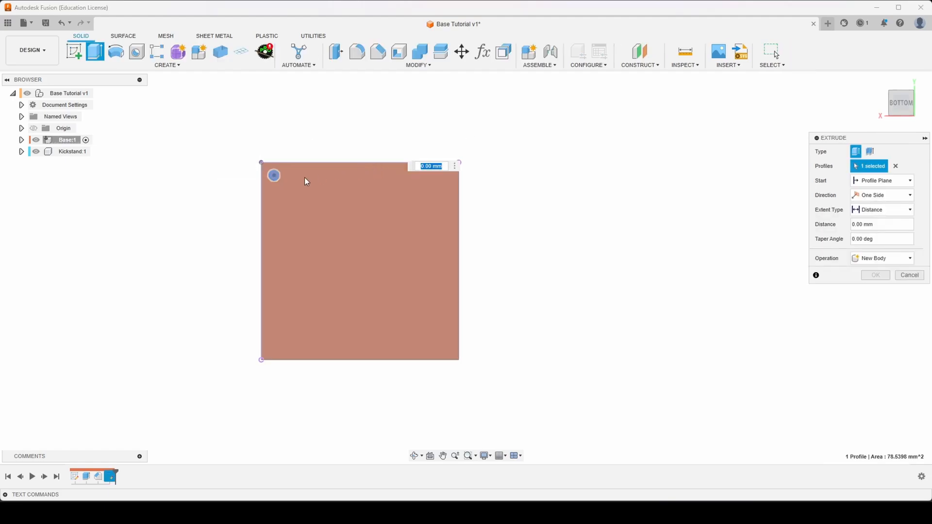
pyautogui.scroll(4, 290, 166)
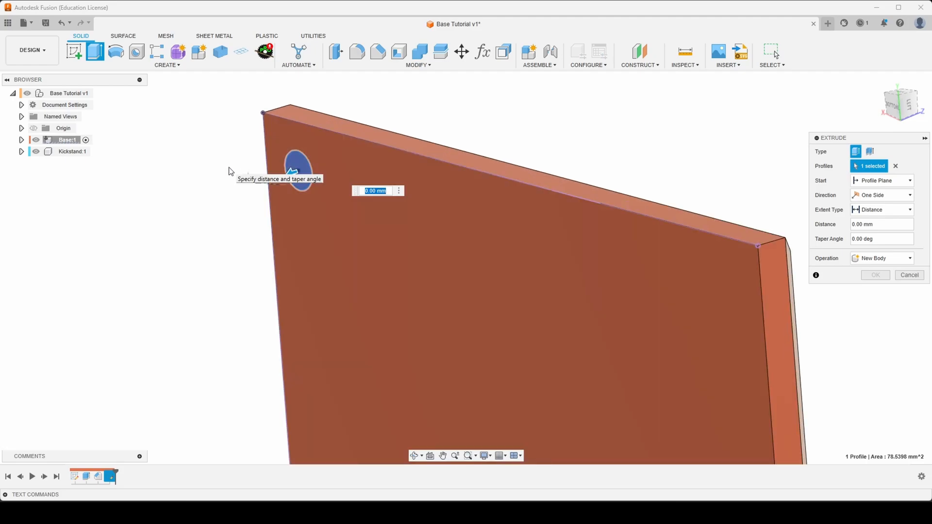
pyautogui.write('6')
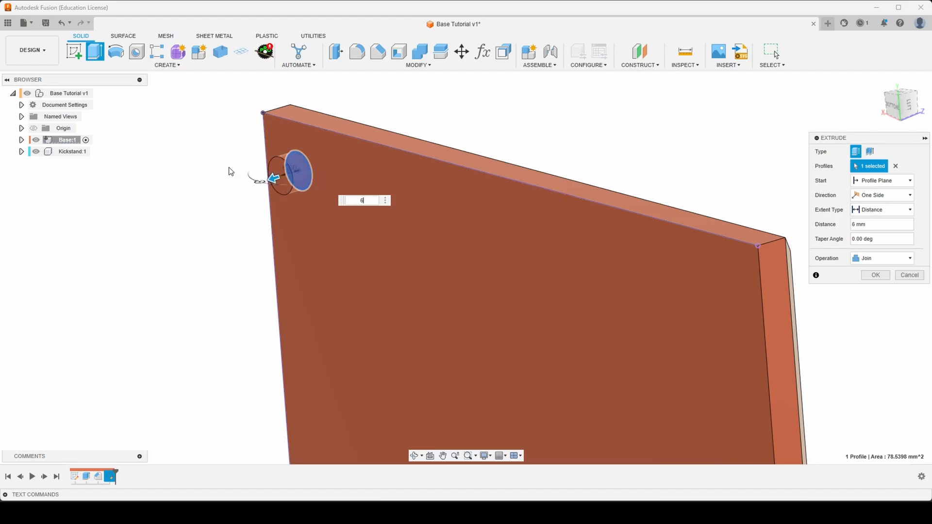
pyautogui.press('Tab')
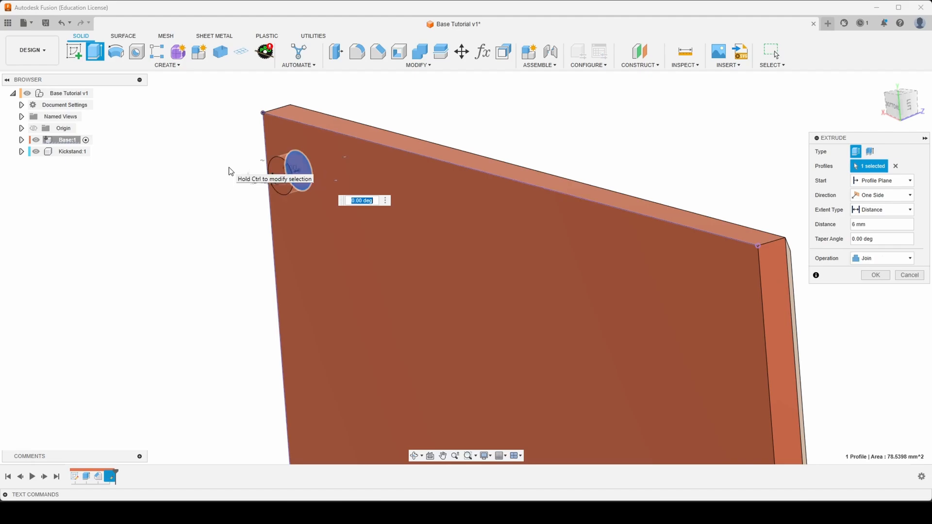
pyautogui.write('-10')
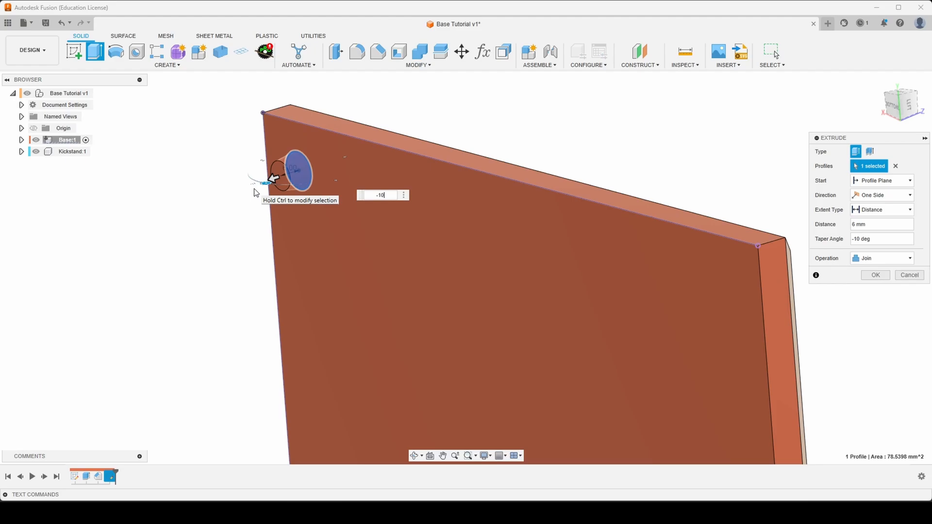
pyautogui.press('Return')
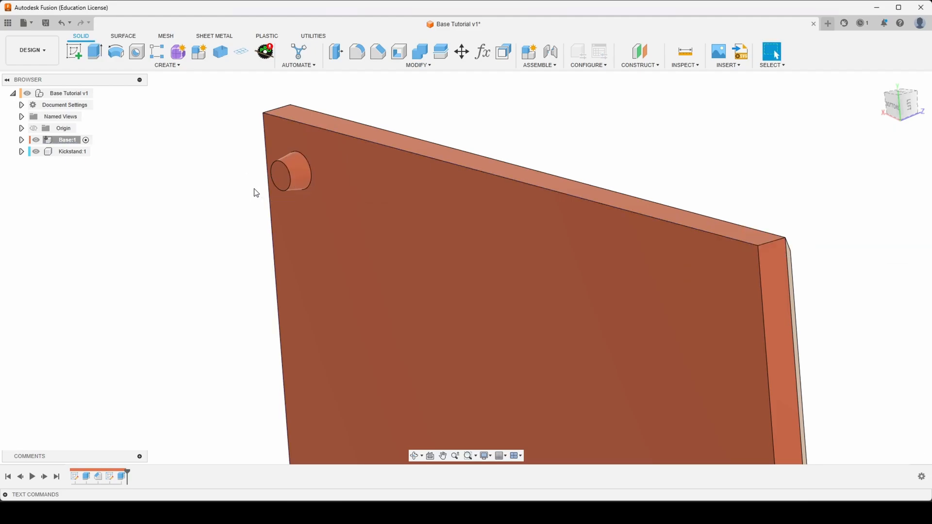
# - Show the design's origin planes and axes and check where they lie relative to the plate and its peg
pyautogui.scroll(-5, 257, 193)
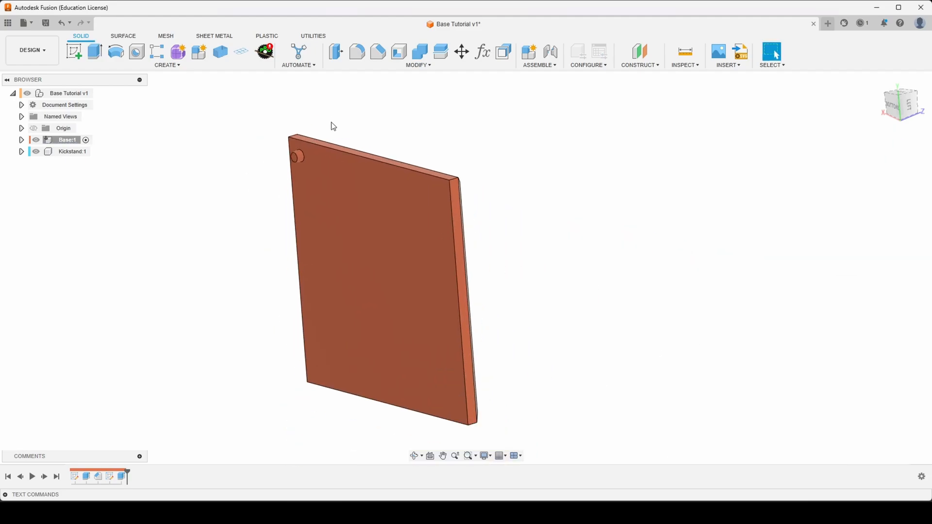
pyautogui.keyDown('shift'); pyautogui.moveTo(334, 127); pyautogui.dragTo(233, 168, button='middle'); pyautogui.keyUp('shift')
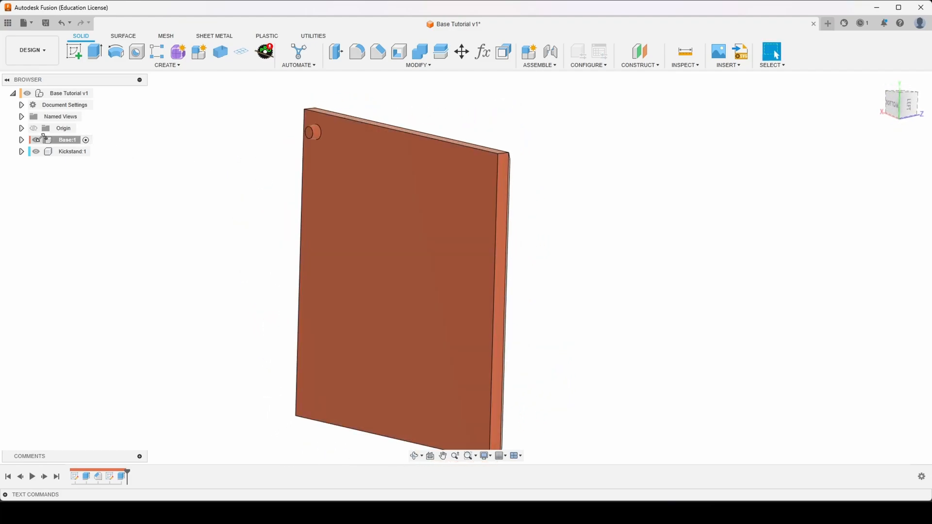
pyautogui.click(34, 128)
pyautogui.scroll(3, 367, 263)
pyautogui.keyDown('shift'); pyautogui.moveTo(367, 263); pyautogui.dragTo(316, 277, button='middle'); pyautogui.keyUp('shift')
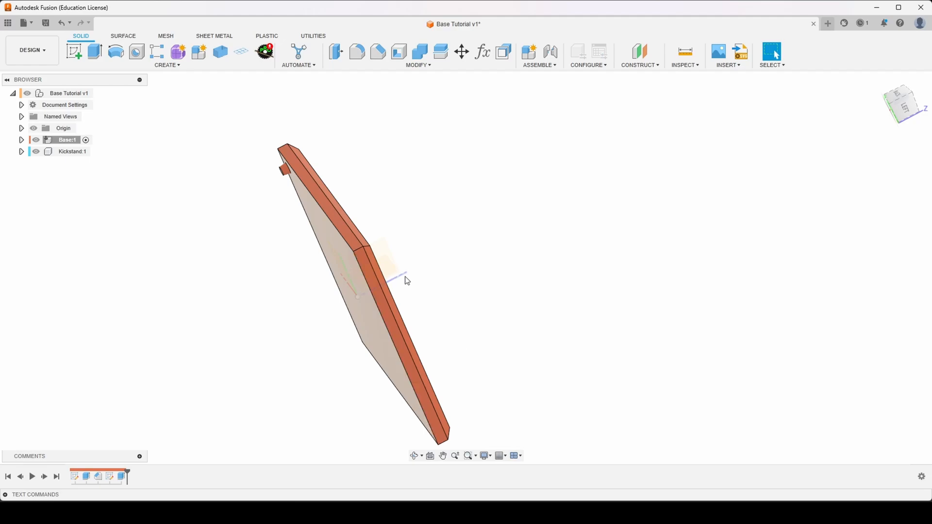
pyautogui.keyDown('shift'); pyautogui.moveTo(406, 277); pyautogui.dragTo(524, 247, button='middle'); pyautogui.keyUp('shift')
pyautogui.scroll(-5, 448, 258)
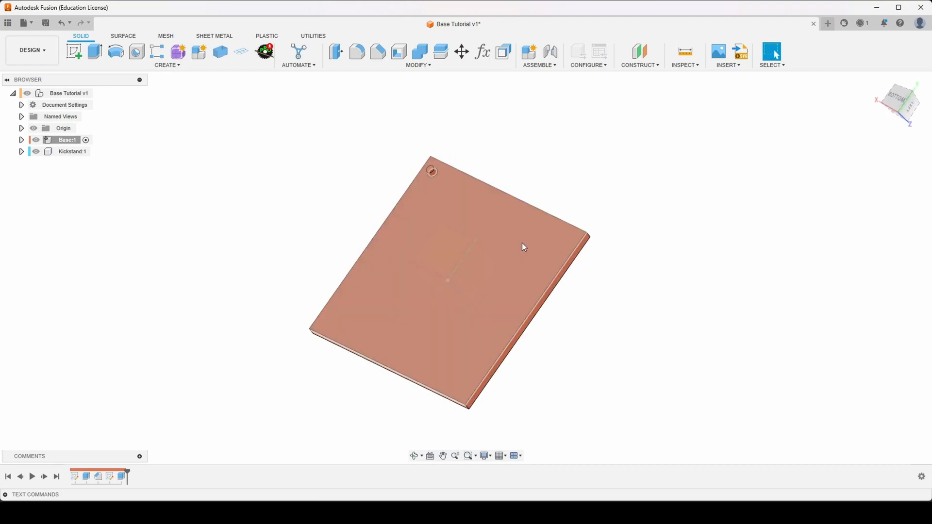
# - Mirror the corner peg's extrude feature across the YZ origin plane, using the Optimized compute type
pyautogui.click(170, 67)
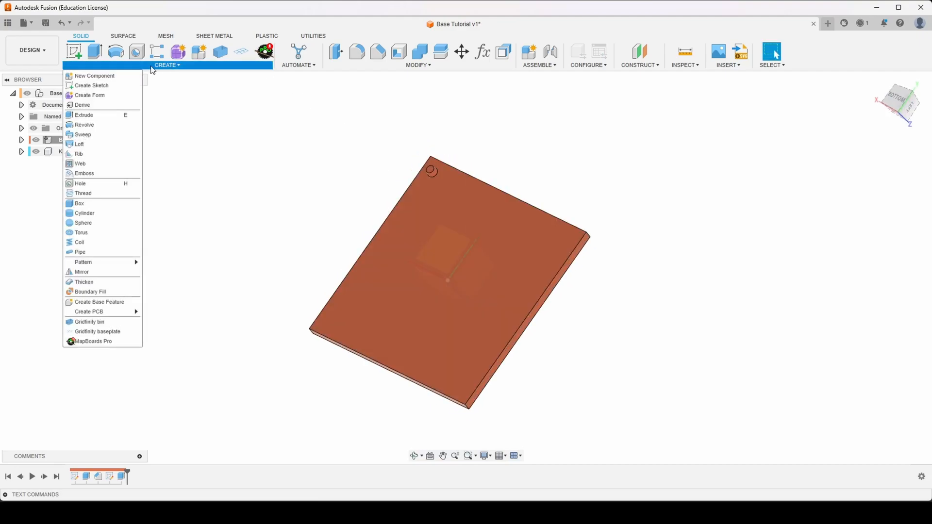
pyautogui.click(101, 273)
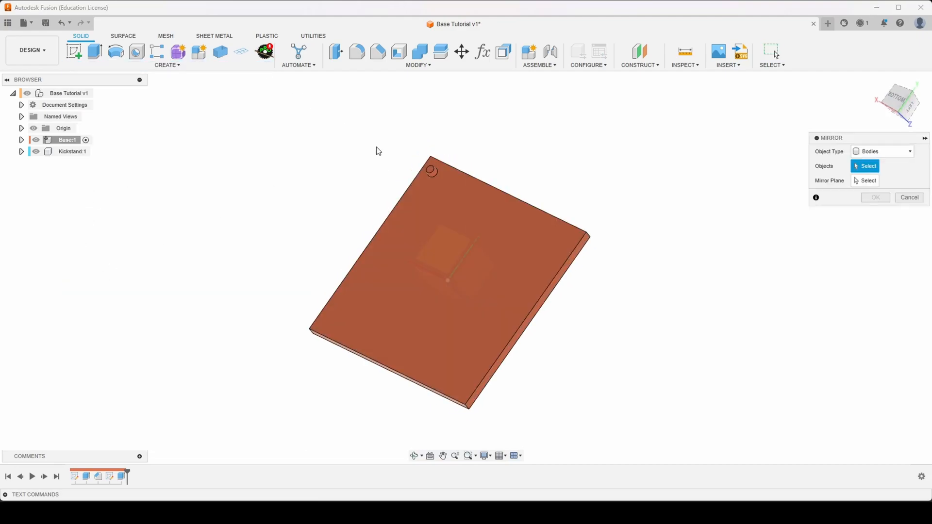
pyautogui.click(883, 152)
pyautogui.click(882, 187)
pyautogui.click(123, 482)
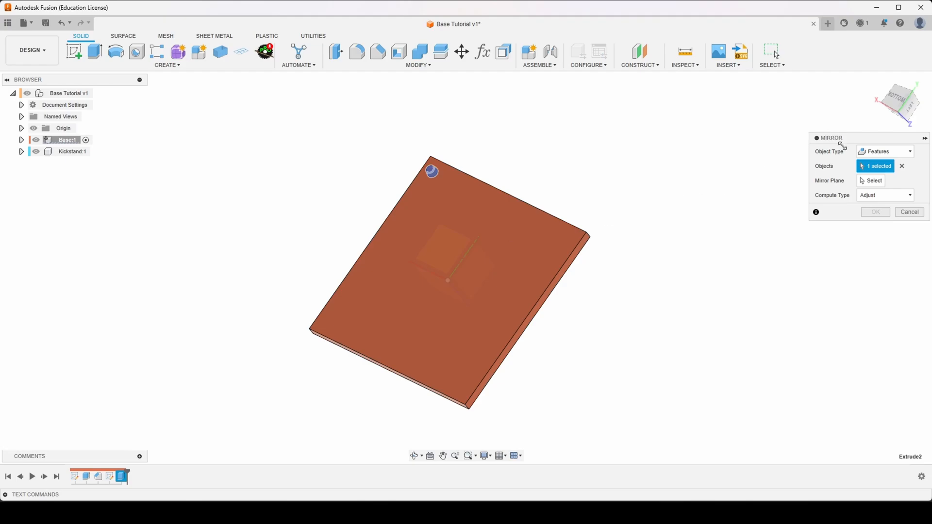
pyautogui.click(871, 181)
pyautogui.keyDown('shift'); pyautogui.moveTo(639, 262); pyautogui.dragTo(578, 262, button='middle'); pyautogui.keyUp('shift')
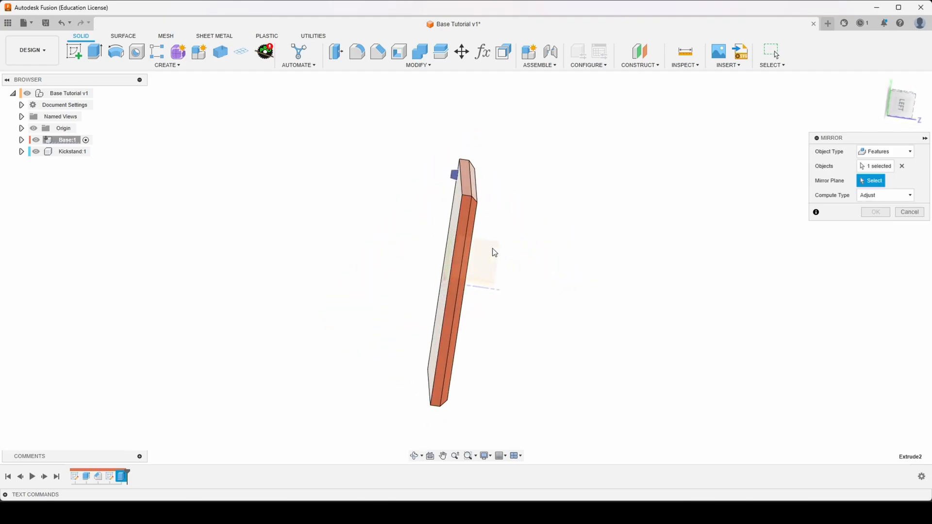
pyautogui.click(492, 249)
pyautogui.keyDown('shift'); pyautogui.moveTo(493, 249); pyautogui.dragTo(566, 240, button='middle'); pyautogui.keyUp('shift')
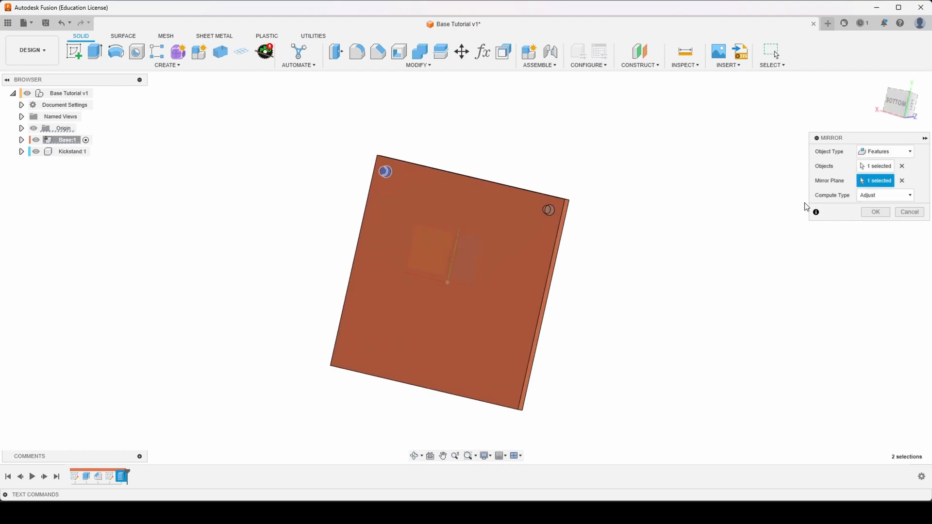
pyautogui.click(885, 197)
pyautogui.click(891, 205)
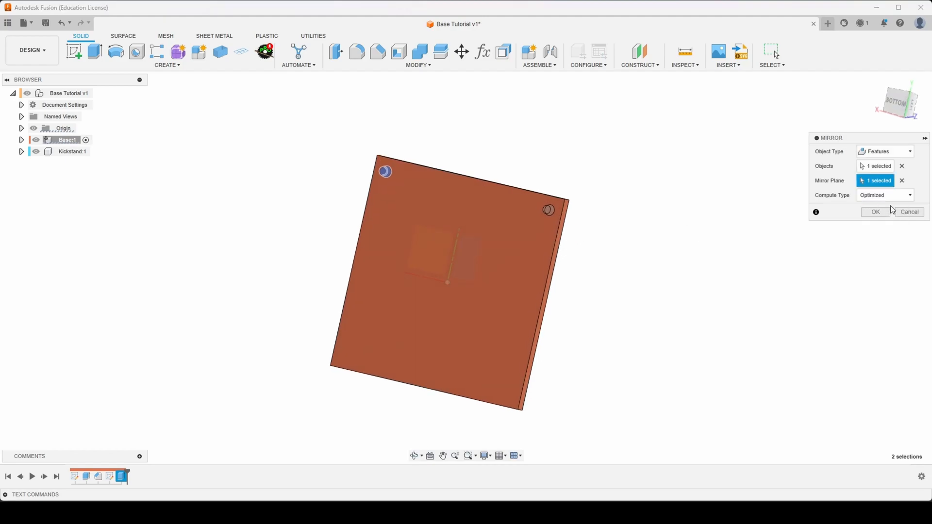
pyautogui.scroll(-3, 549, 221)
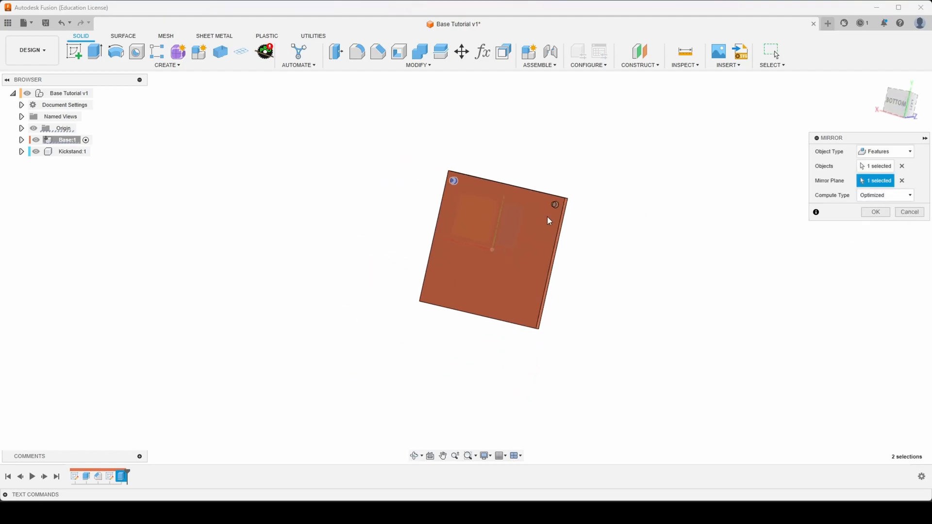
pyautogui.scroll(3, 550, 222)
pyautogui.scroll(-2, 550, 222)
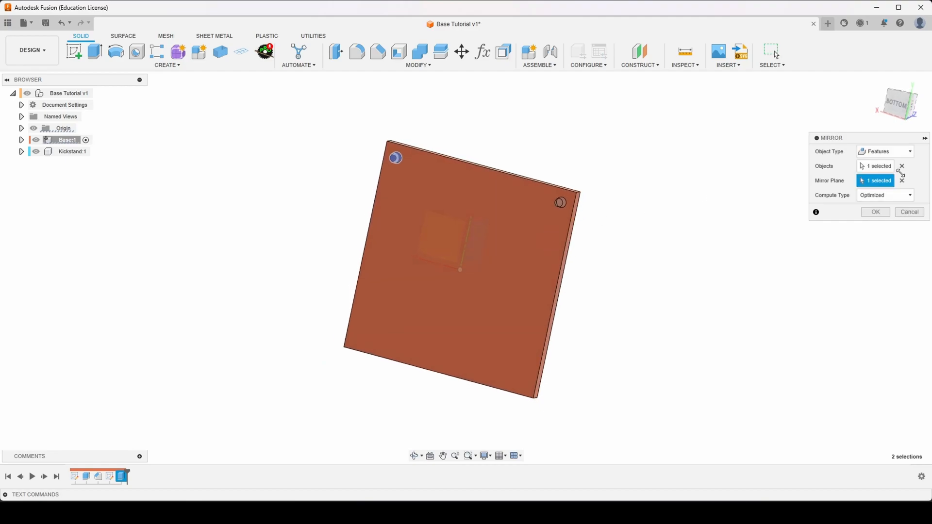
pyautogui.click(876, 212)
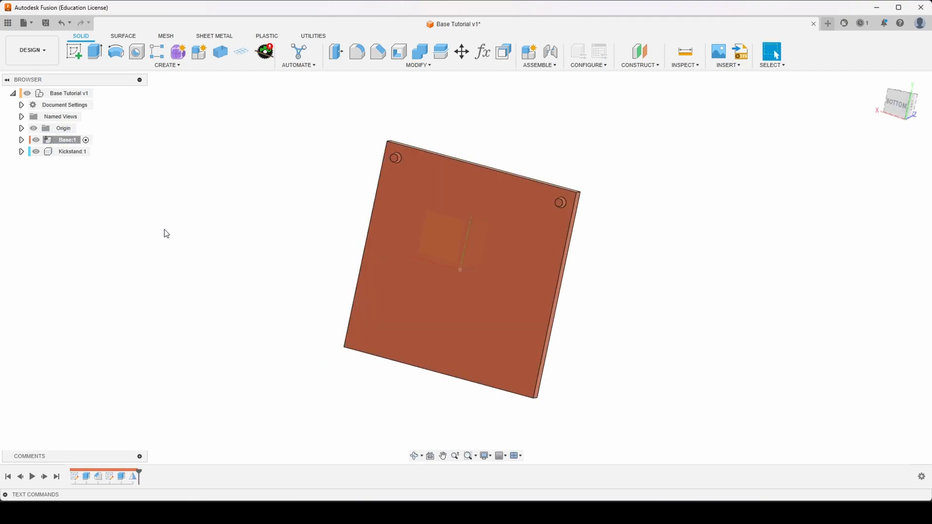
# - Mirror both upper pegs, the extrude and mirror features, across the XZ origin plane with Optimized compute
pyautogui.rightClick(167, 234)
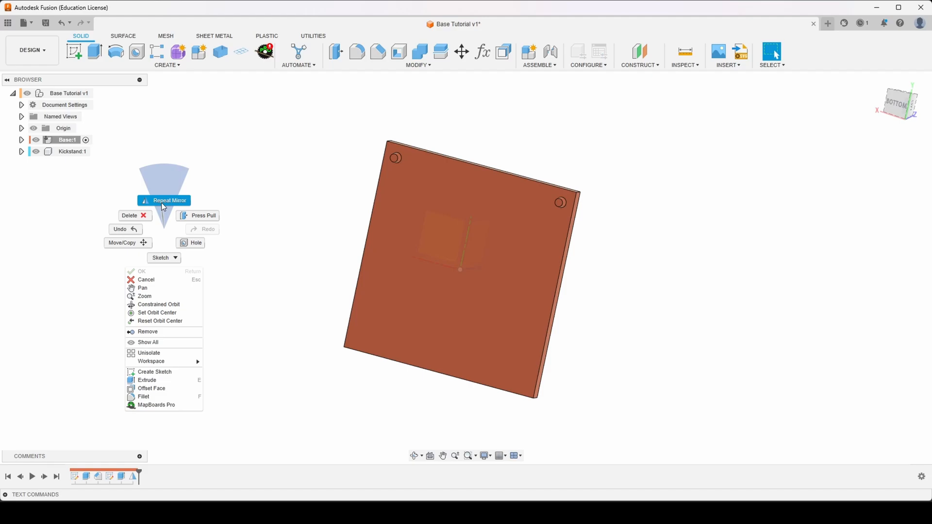
pyautogui.click(162, 203)
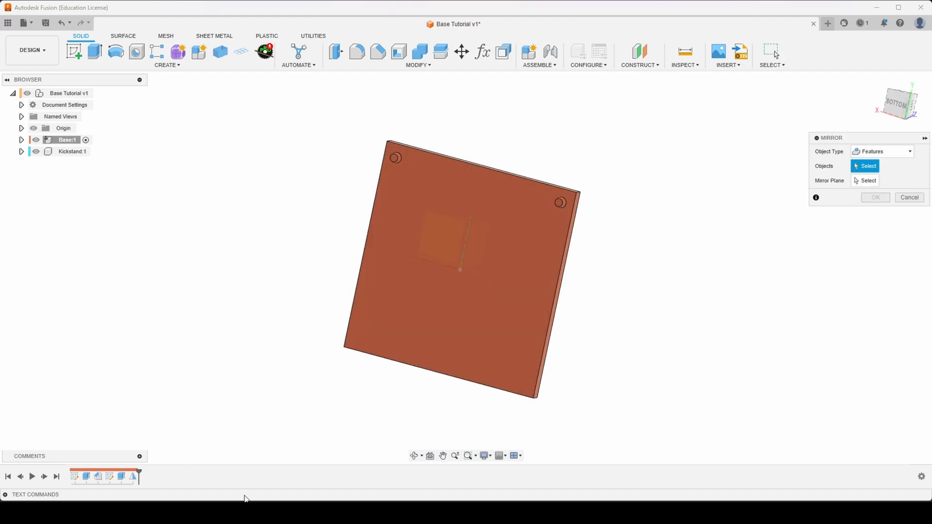
pyautogui.click(134, 478)
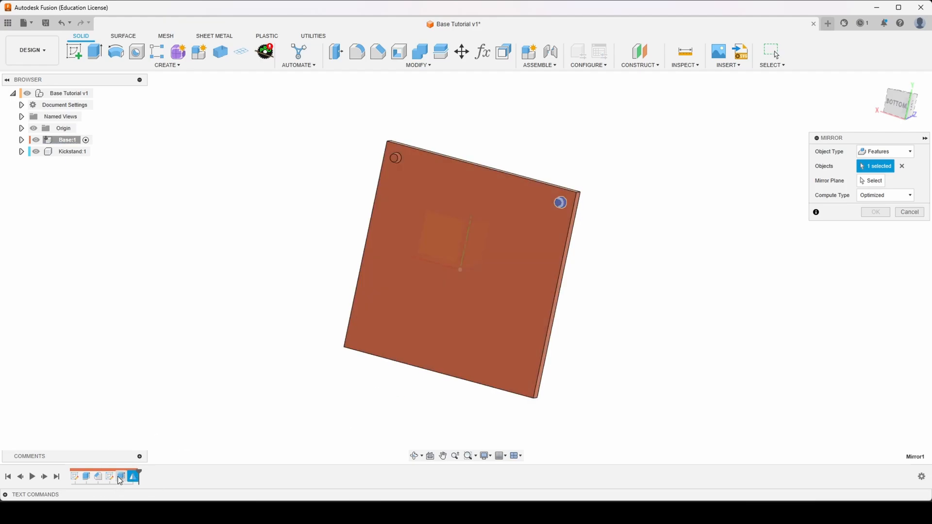
pyautogui.click(120, 478)
pyautogui.click(870, 179)
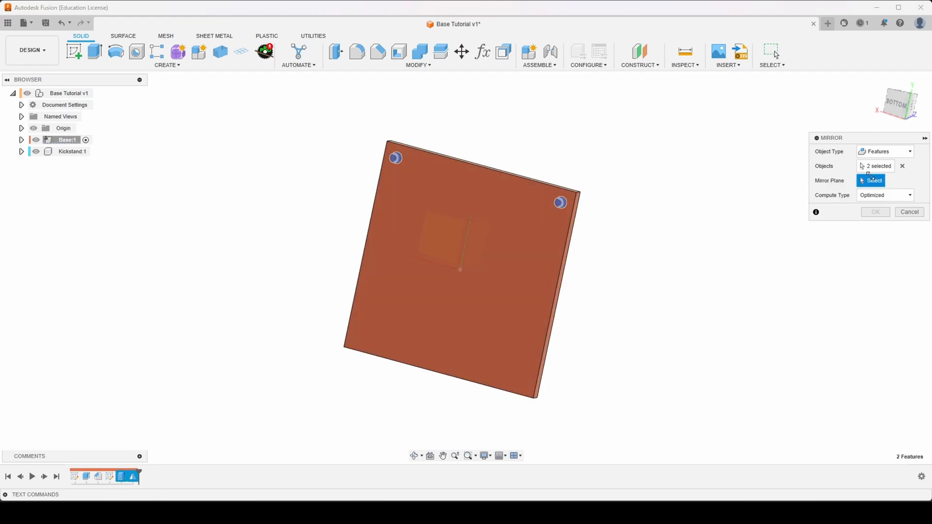
pyautogui.keyDown('shift'); pyautogui.moveTo(602, 263); pyautogui.dragTo(564, 304, button='middle'); pyautogui.keyUp('shift')
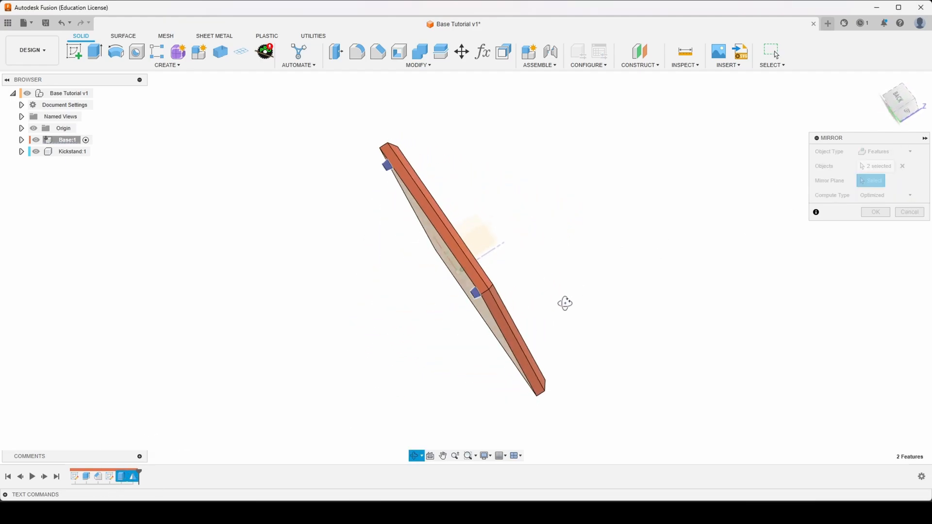
pyautogui.keyDown('shift'); pyautogui.moveTo(497, 232); pyautogui.dragTo(486, 302, button='middle'); pyautogui.keyUp('shift')
pyautogui.click(483, 230)
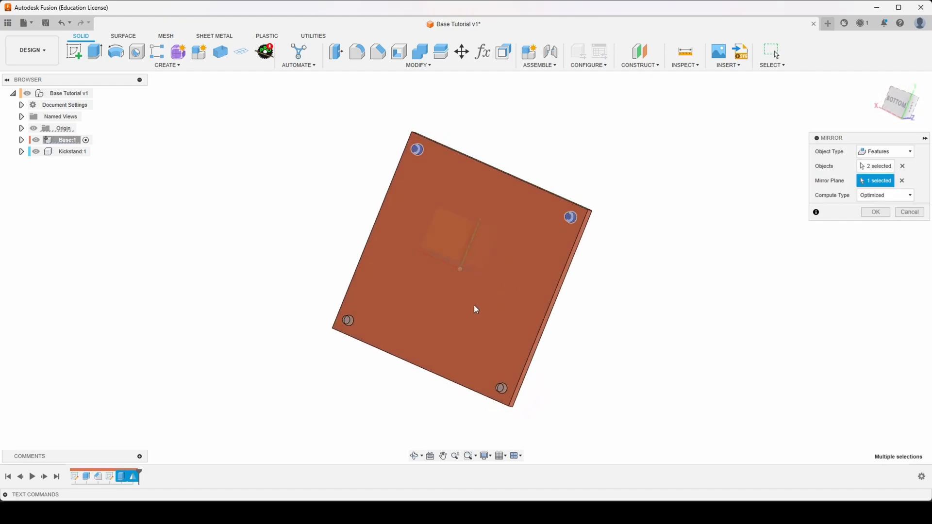
pyautogui.click(876, 213)
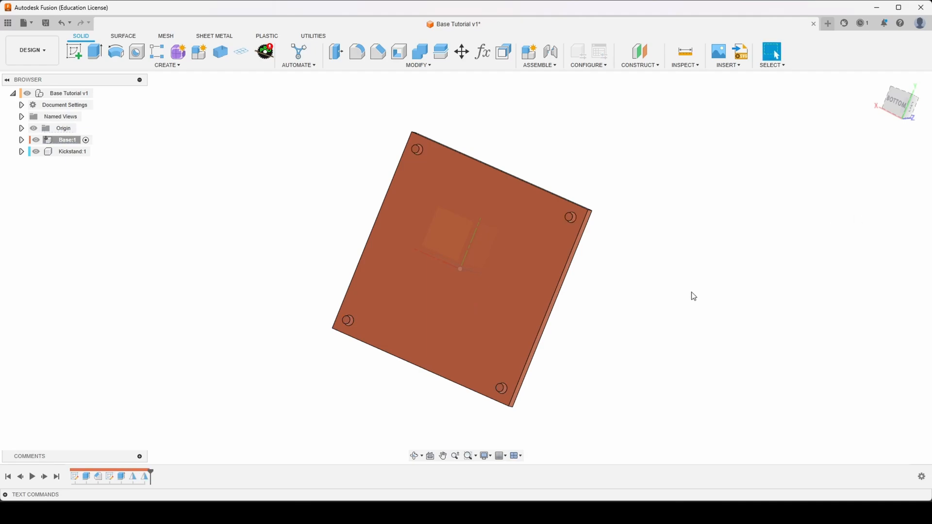
# - Set the BaseHeight user parameter to 150 mm, keeping the model in view beside the parameter table
pyautogui.keyDown('shift'); pyautogui.moveTo(694, 296); pyautogui.dragTo(662, 301, button='middle'); pyautogui.keyUp('shift')
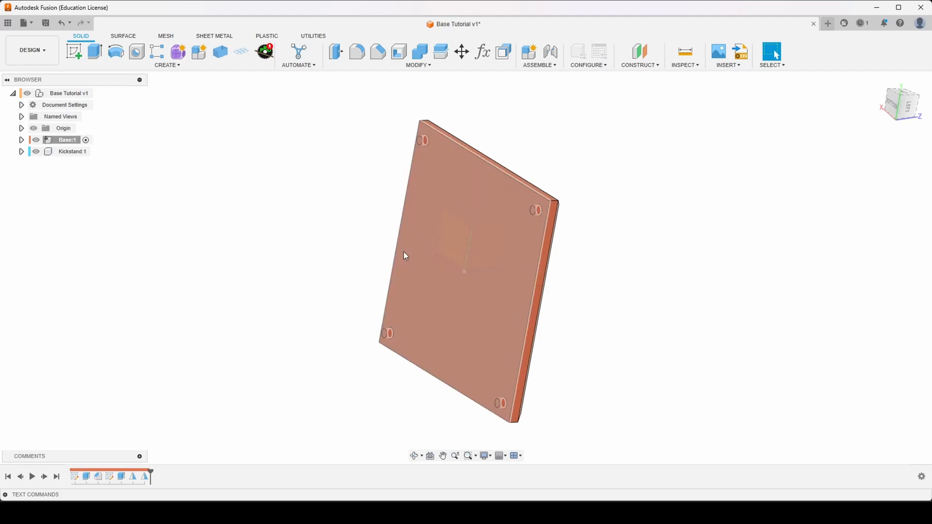
pyautogui.keyDown('shift'); pyautogui.moveTo(404, 254); pyautogui.dragTo(403, 252, button='middle'); pyautogui.keyUp('shift')
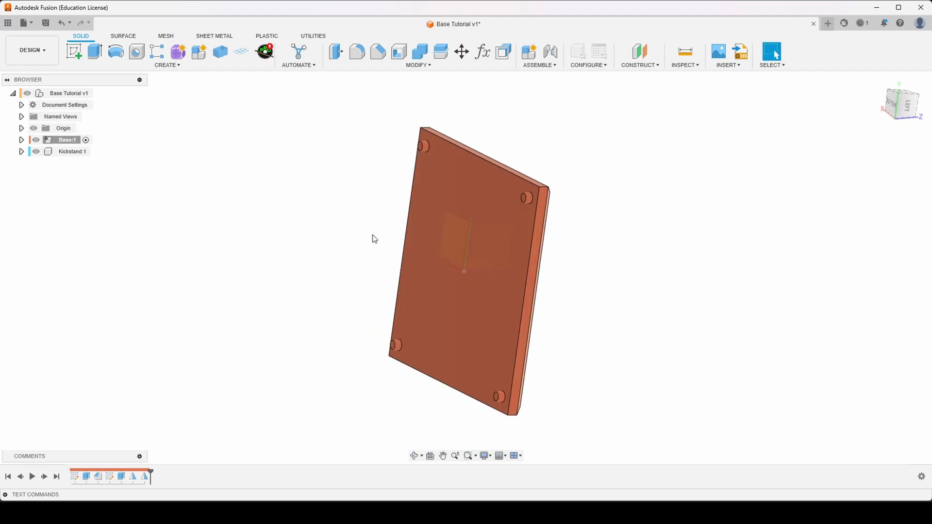
pyautogui.hotkey('shift', 'p')
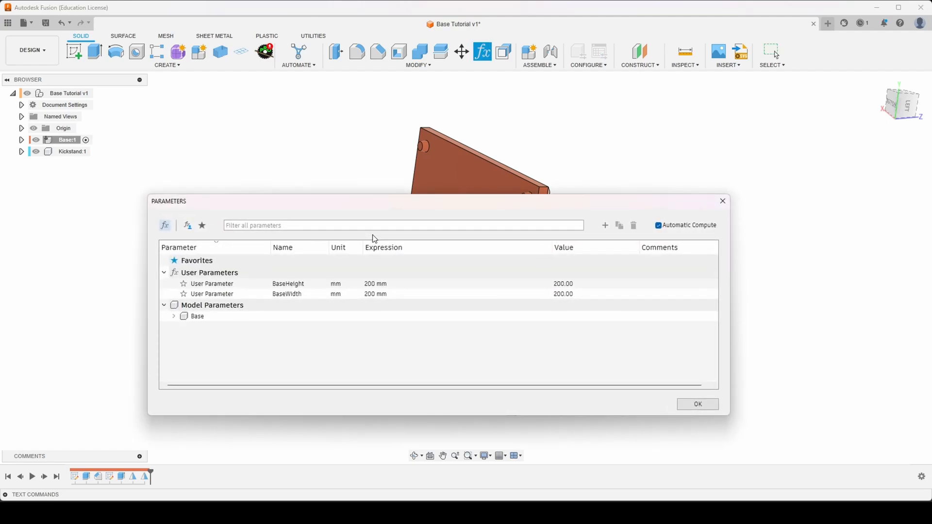
pyautogui.moveTo(345, 203)
pyautogui.mouseDown()
pyautogui.moveTo(357, 198)
pyautogui.moveTo(333, 205)
pyautogui.mouseUp()
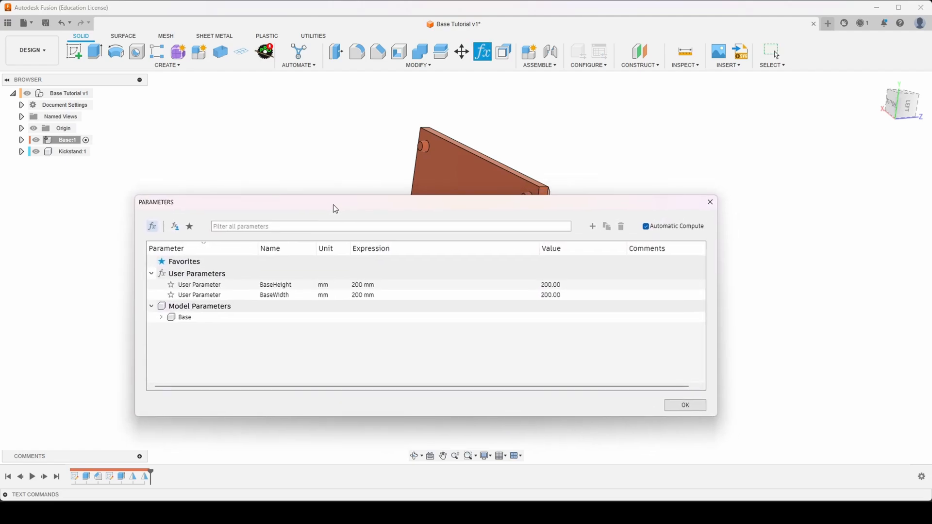
pyautogui.moveTo(390, 207); pyautogui.dragTo(705, 41)
pyautogui.scroll(-6, 385, 324)
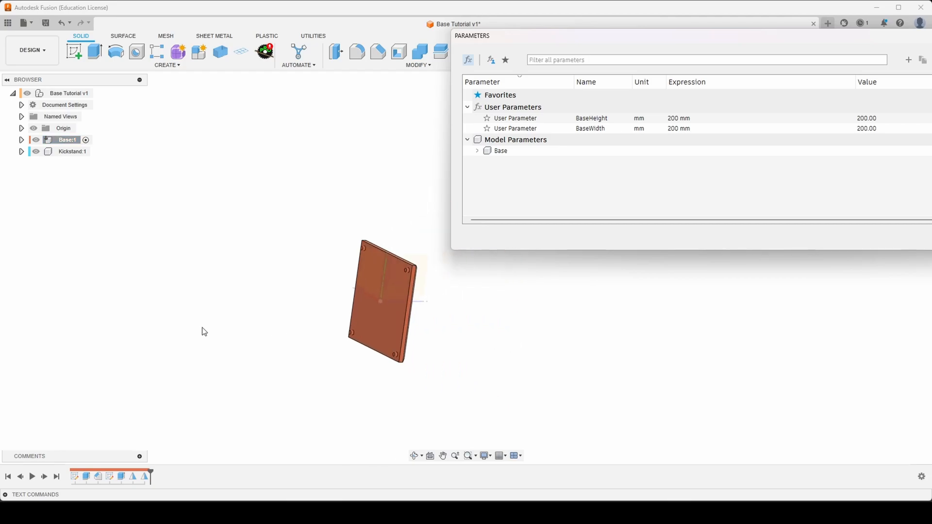
pyautogui.scroll(2, 584, 335)
pyautogui.scroll(3, 379, 310)
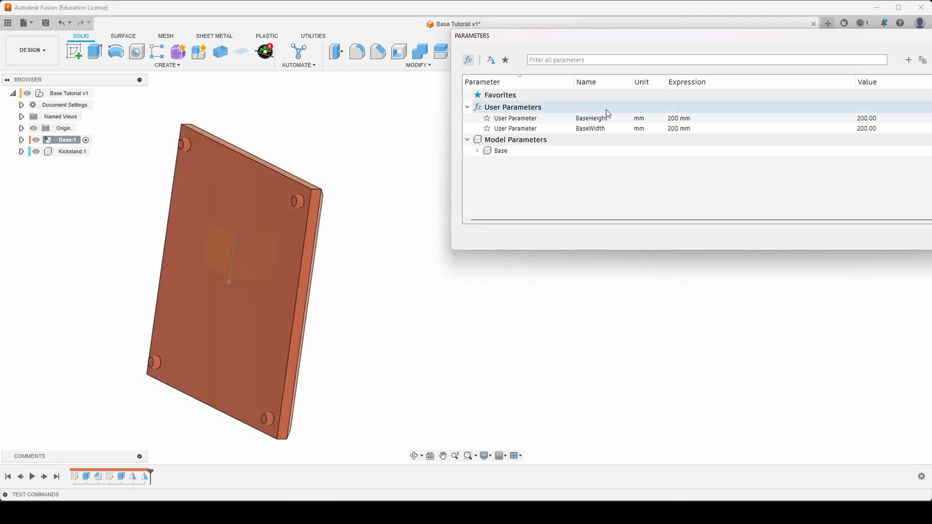
pyautogui.doubleClick(689, 119)
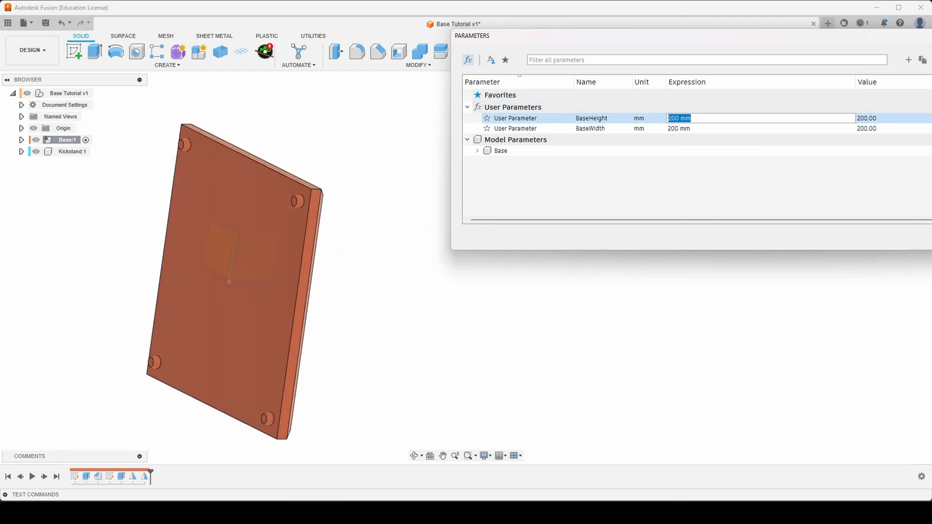
pyautogui.write('150')
pyautogui.press('Return')
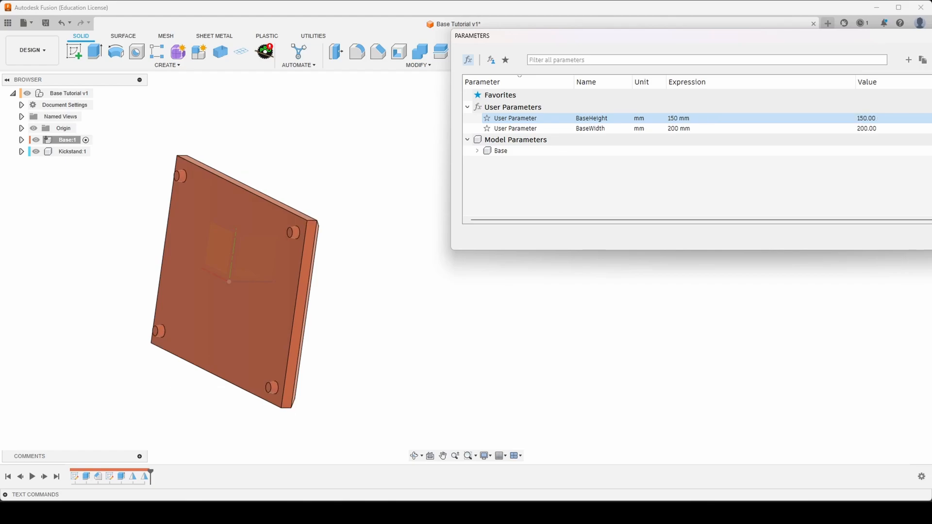
# - Set the BaseWidth user parameter to 100 mm and check the peg positions on the resized plate
pyautogui.doubleClick(678, 128)
pyautogui.write('100')
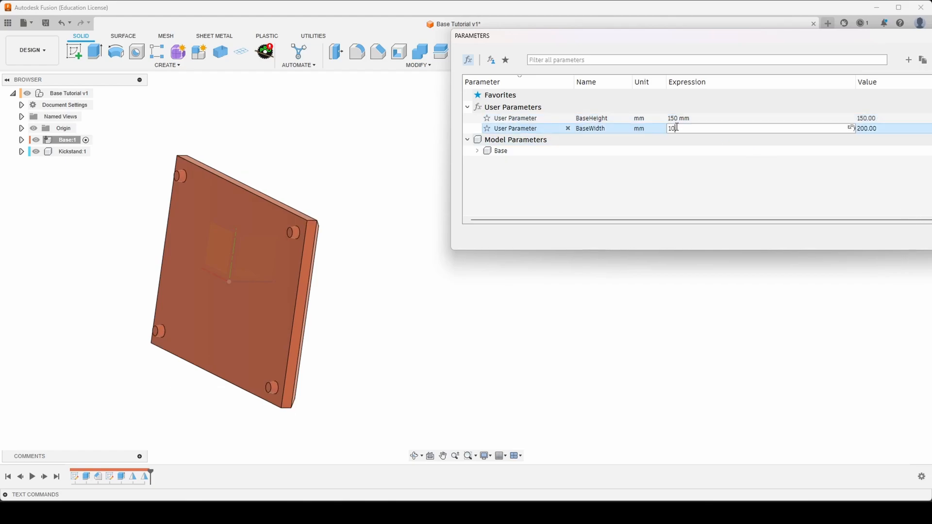
pyautogui.press('Return')
pyautogui.keyDown('shift'); pyautogui.moveTo(79, 265); pyautogui.dragTo(210, 210, button='middle'); pyautogui.keyUp('shift')
pyautogui.scroll(5, 158, 208)
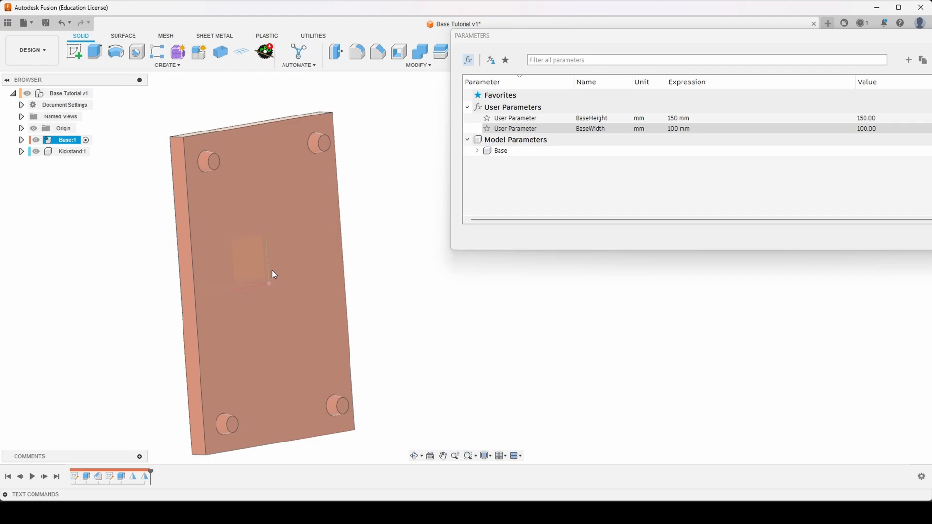
pyautogui.scroll(-3, 274, 274)
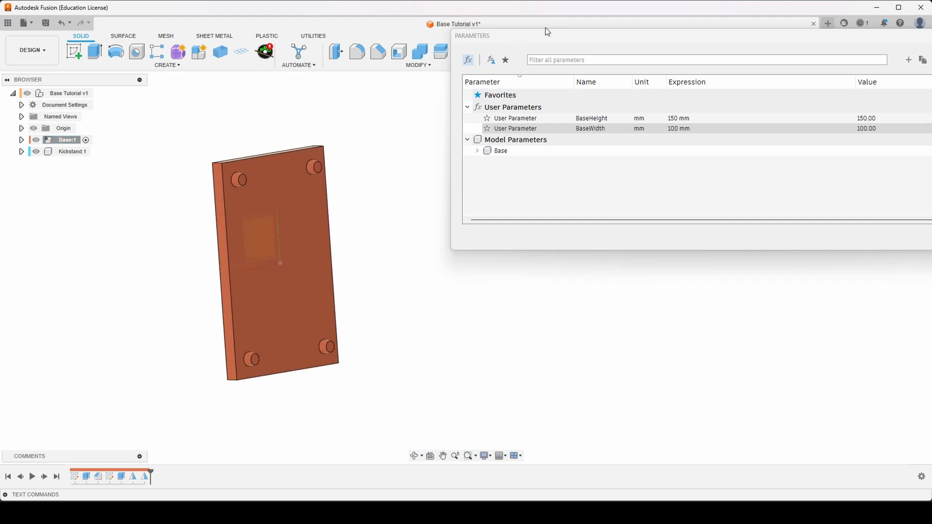
# - Restore both the BaseHeight and BaseWidth user parameters to 200 mm and close the parameter table
pyautogui.moveTo(547, 36); pyautogui.dragTo(170, 69)
pyautogui.click(334, 152)
pyautogui.click(316, 152)
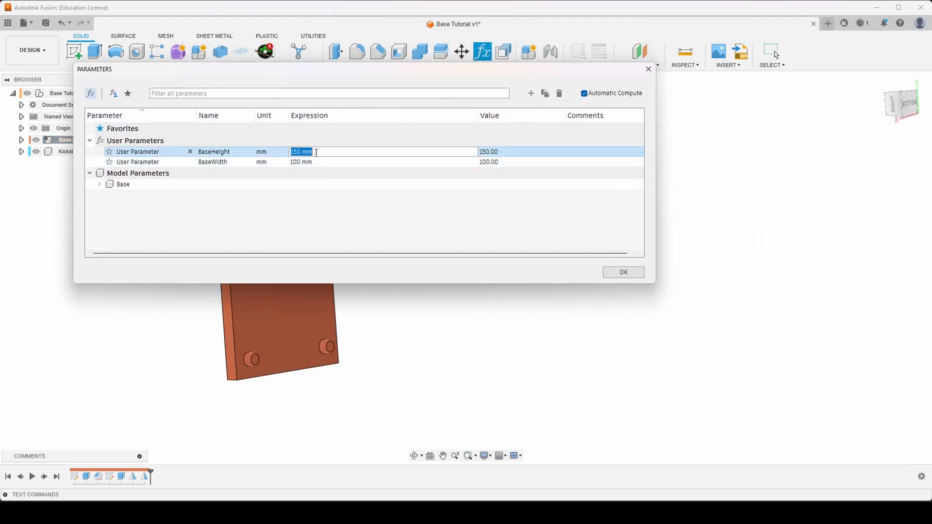
pyautogui.write('200')
pyautogui.press('Return')
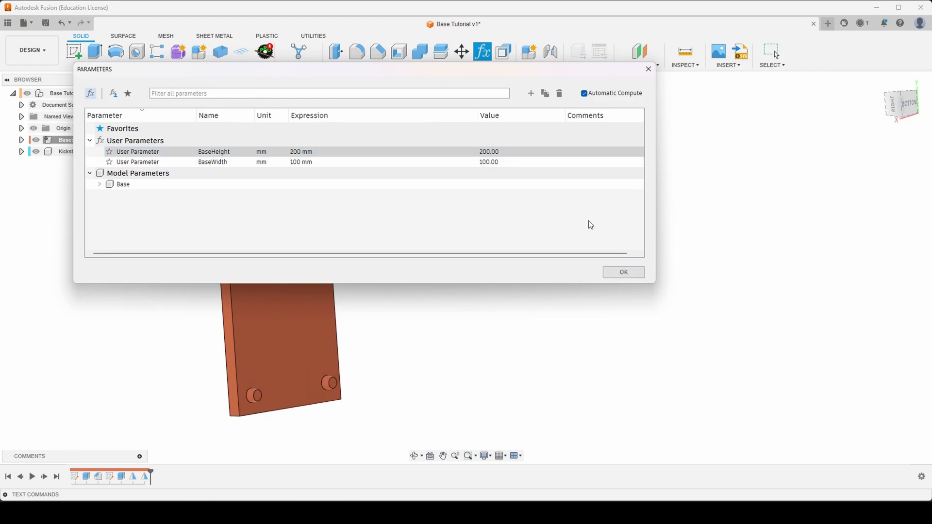
pyautogui.doubleClick(348, 162)
pyautogui.write('200')
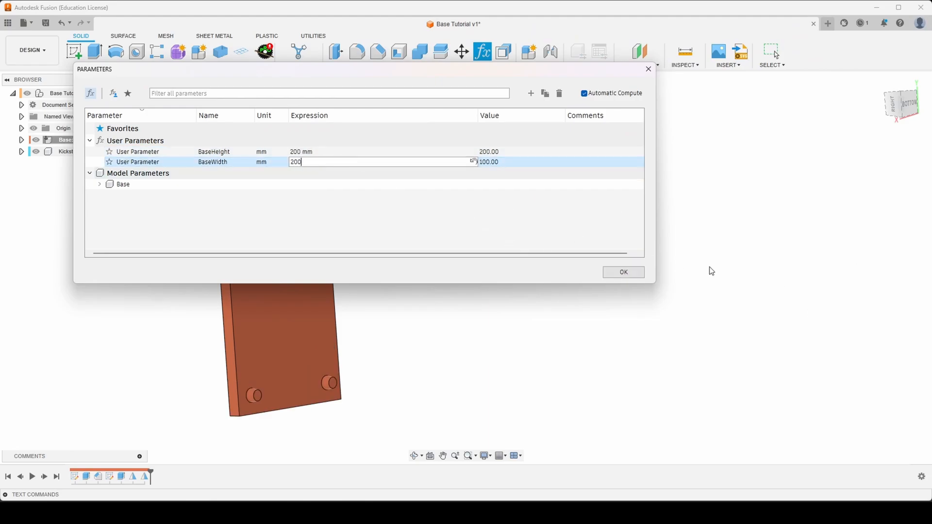
pyautogui.press('Return')
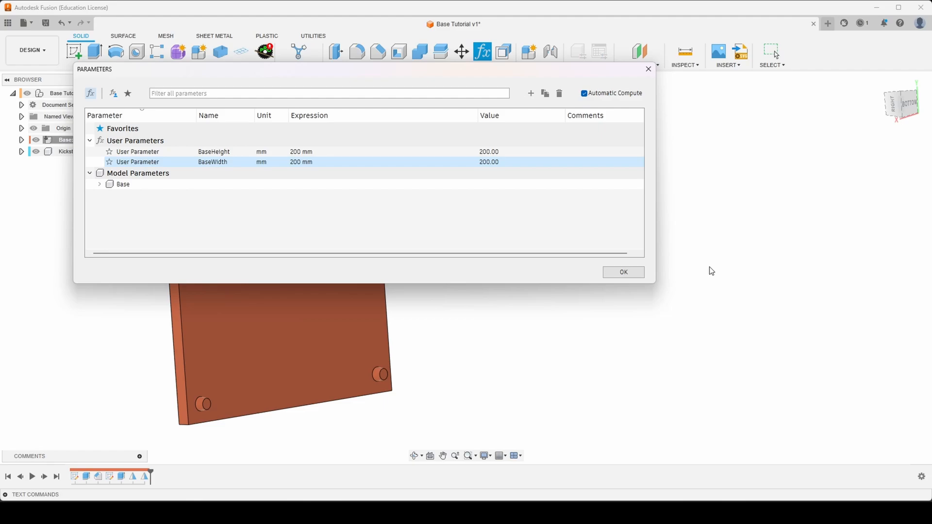
pyautogui.click(631, 273)
# - Start a new sketch on the plate's bottom face, the side with the four pegs
pyautogui.scroll(-3, 603, 327)
pyautogui.scroll(4, 399, 320)
pyautogui.keyDown('shift'); pyautogui.moveTo(408, 321); pyautogui.dragTo(534, 340, button='middle'); pyautogui.keyUp('shift')
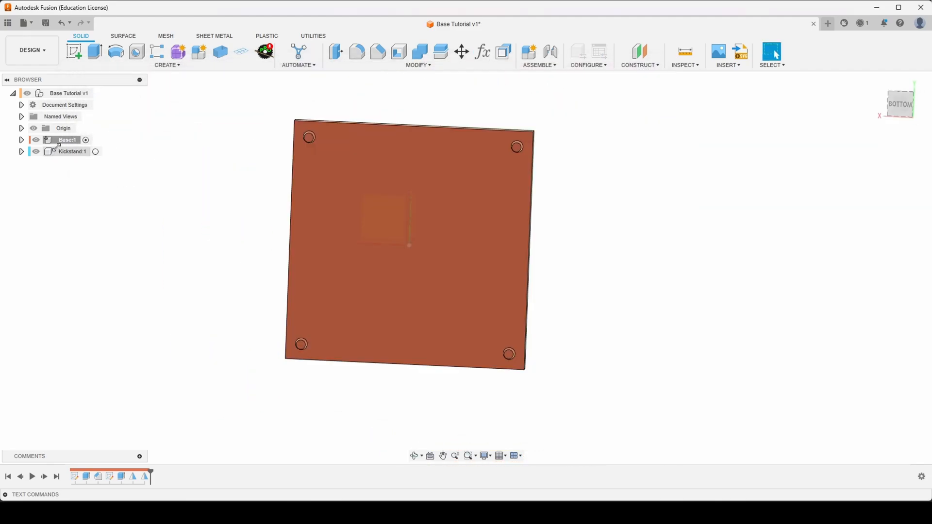
pyautogui.click(73, 51)
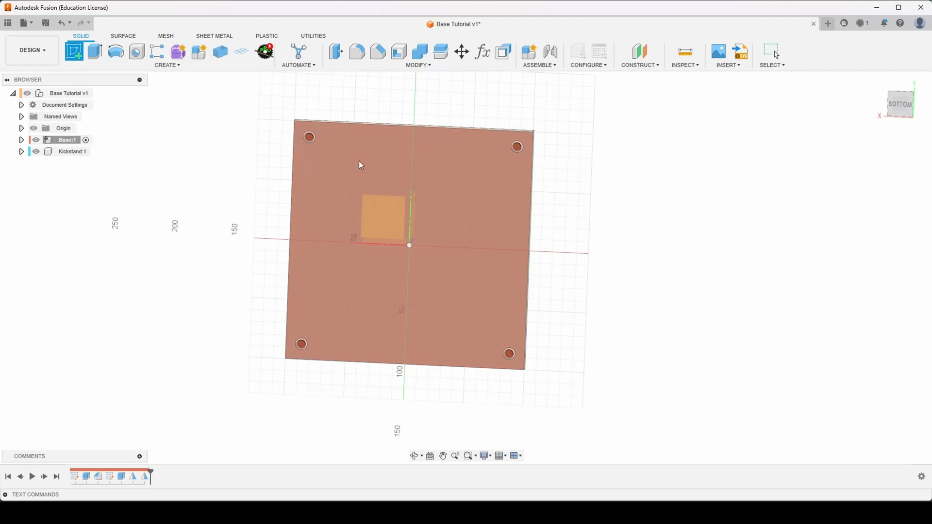
pyautogui.click(357, 155)
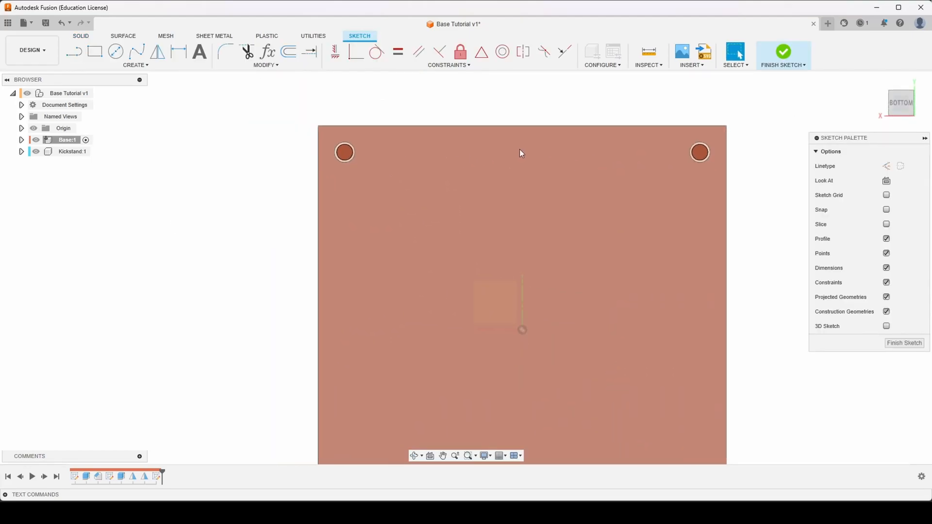
pyautogui.click(136, 65)
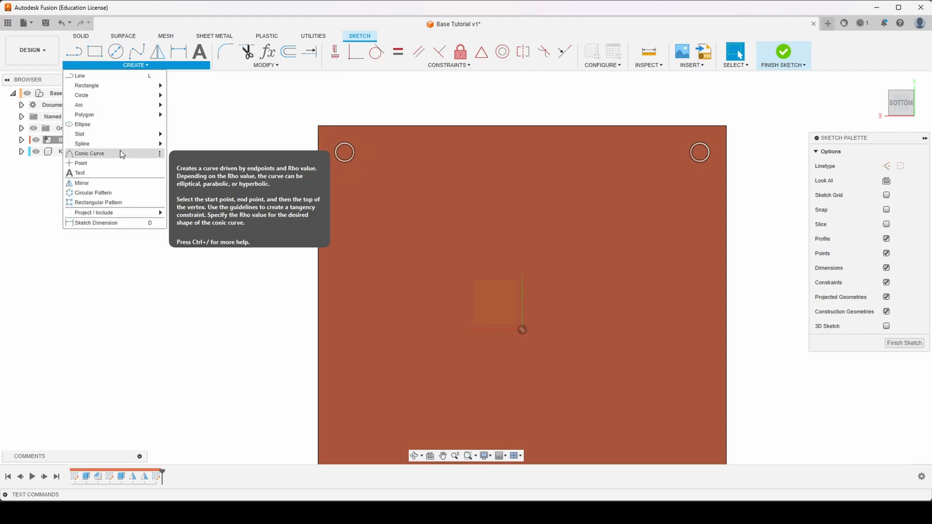
pyautogui.moveTo(124, 134)
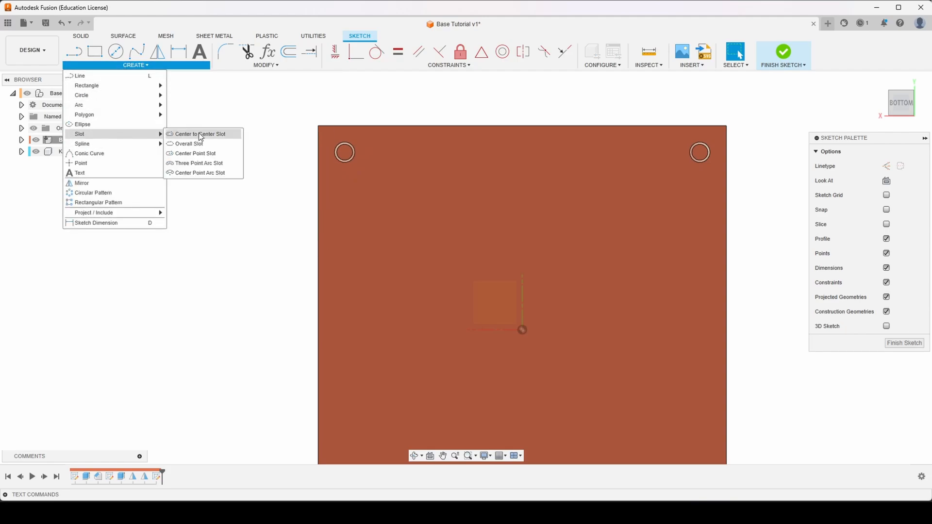
pyautogui.click(199, 134)
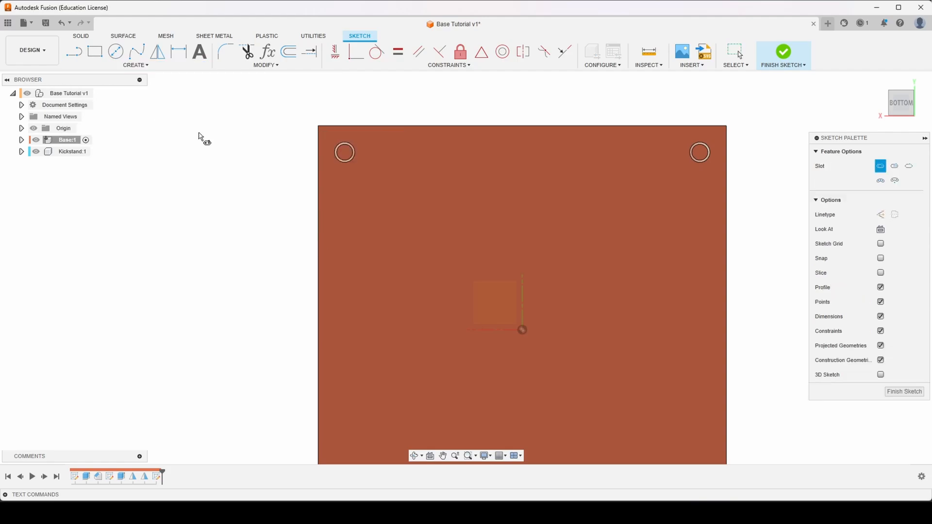
# - Project the end faces of the two upper pegs and the plate's bottom face into the sketch
pyautogui.press('p')
pyautogui.moveTo(742, 139); pyautogui.dragTo(833, 311)
pyautogui.click(703, 155)
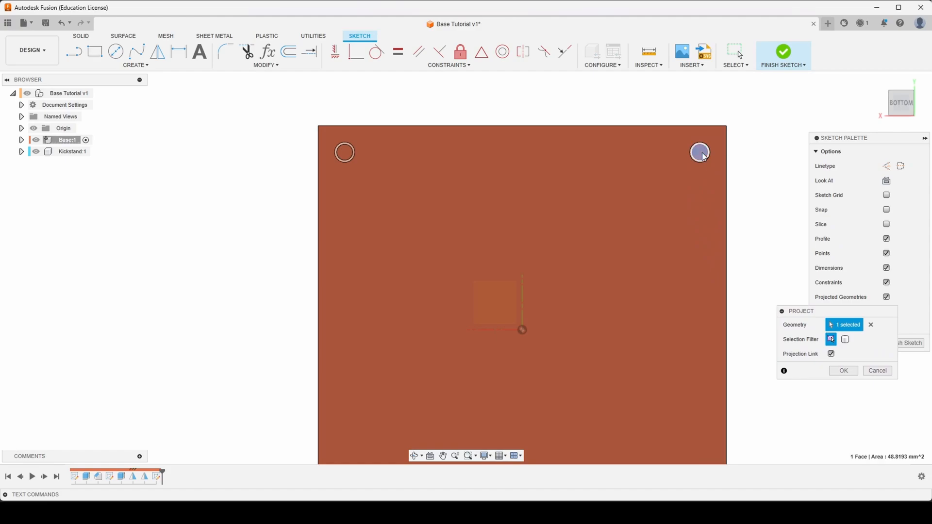
pyautogui.click(345, 153)
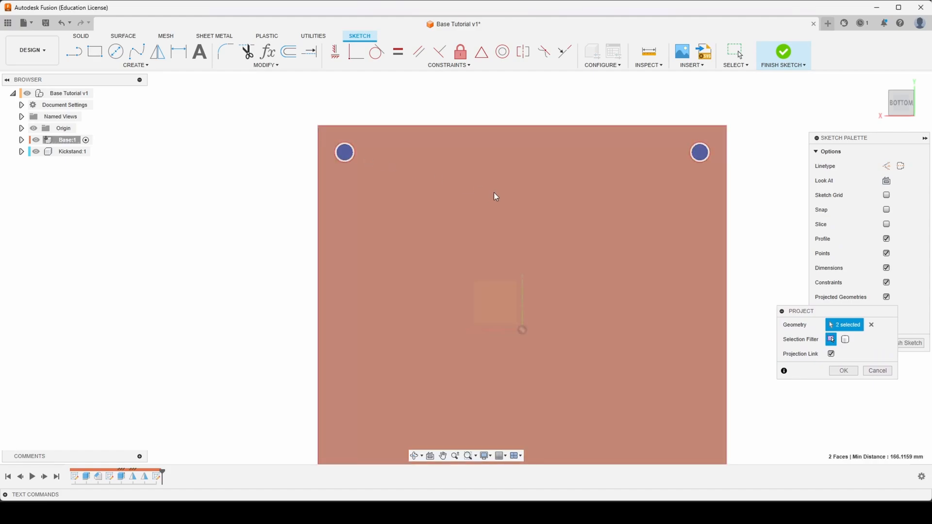
pyautogui.click(494, 192)
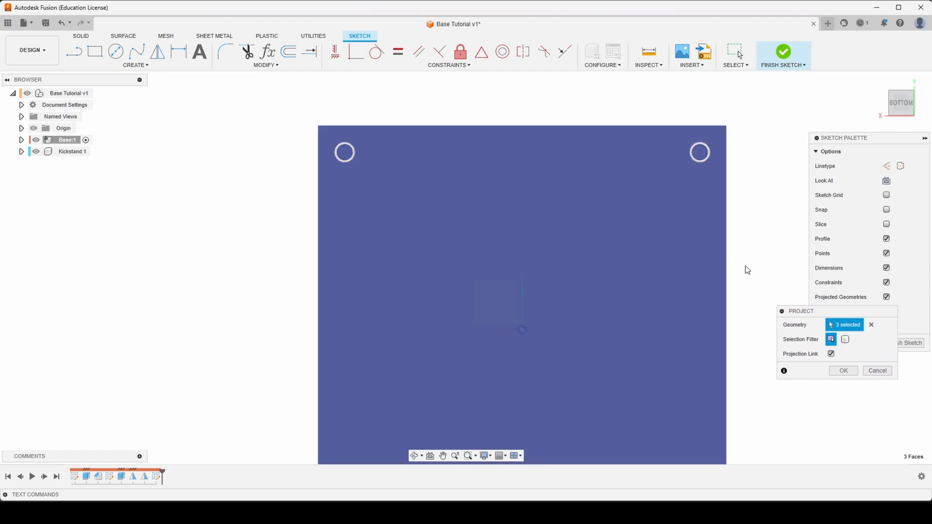
pyautogui.click(847, 371)
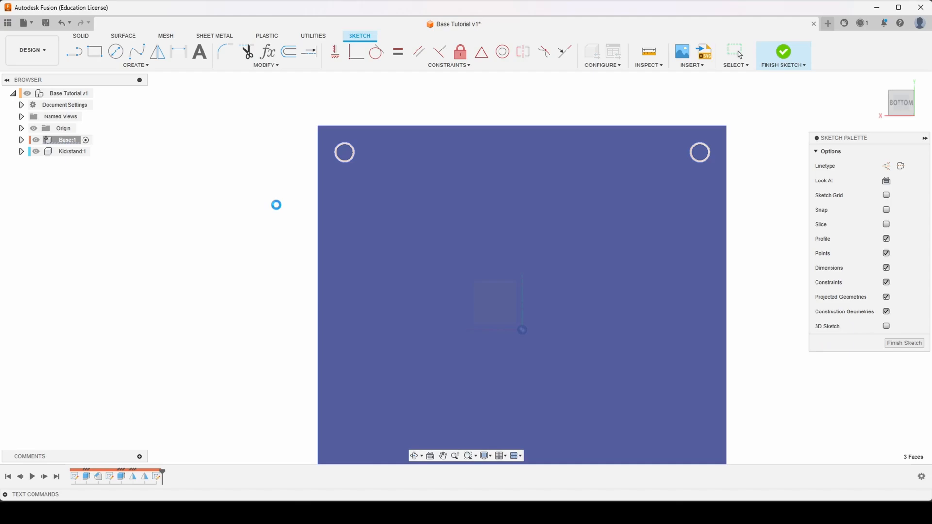
# - Sketch a horizontal center-to-center slot between the two upper pegs, about 112 mm between centers and 10 mm wide
pyautogui.scroll(-3, 163, 193)
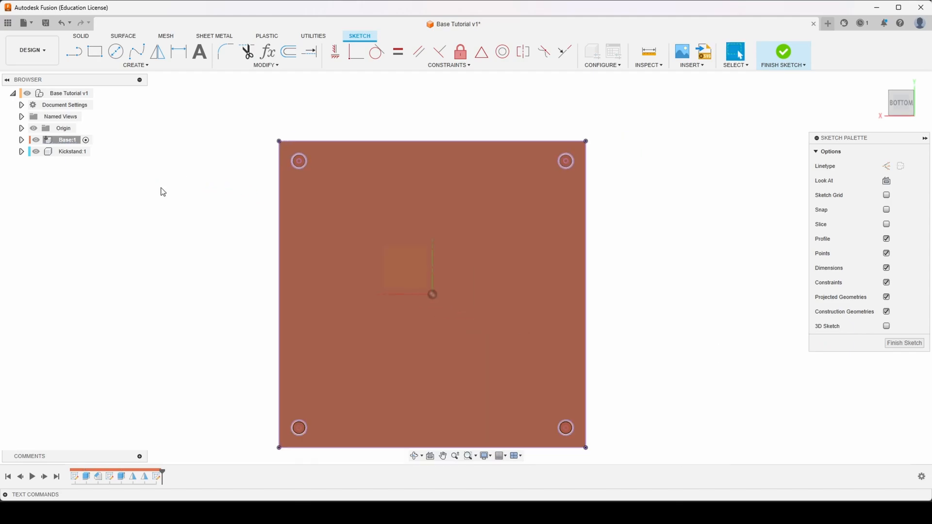
pyautogui.scroll(2, 424, 164)
pyautogui.scroll(-2, 350, 197)
pyautogui.scroll(3, 371, 142)
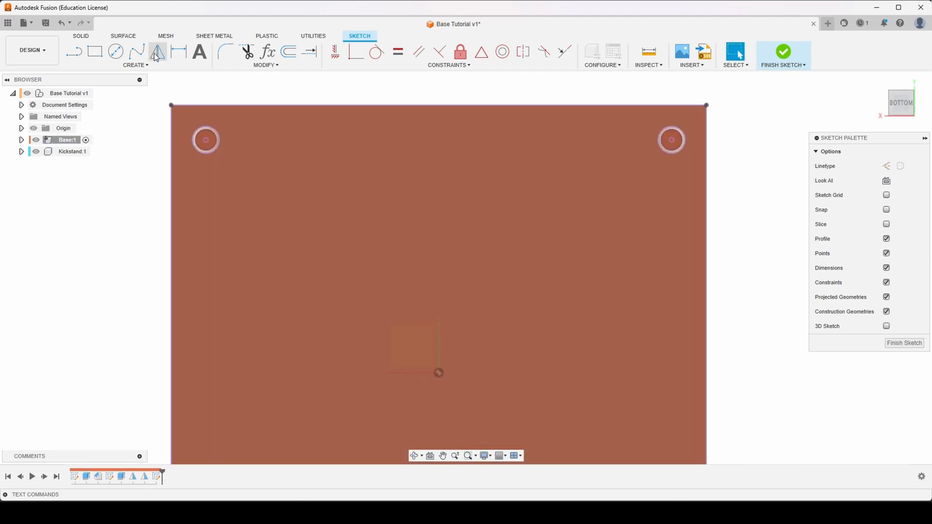
pyautogui.click(136, 66)
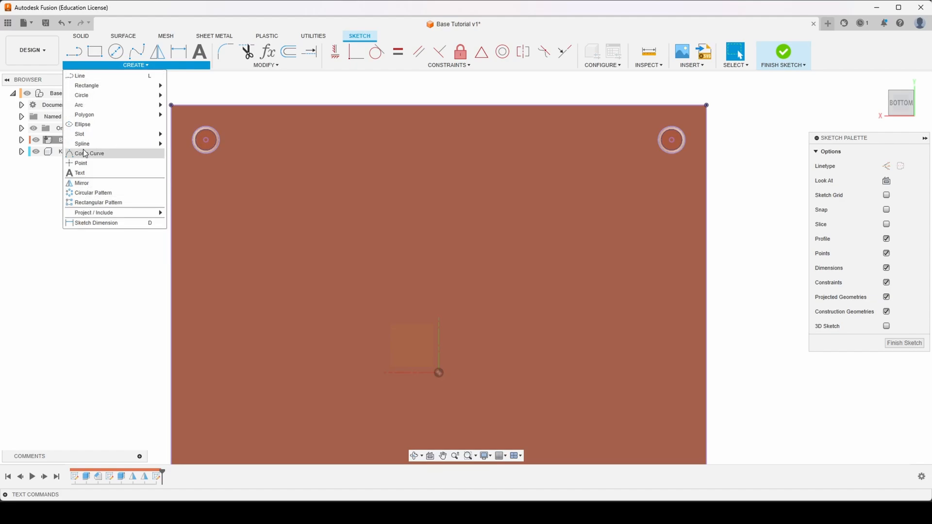
pyautogui.moveTo(83, 134)
pyautogui.click(197, 132)
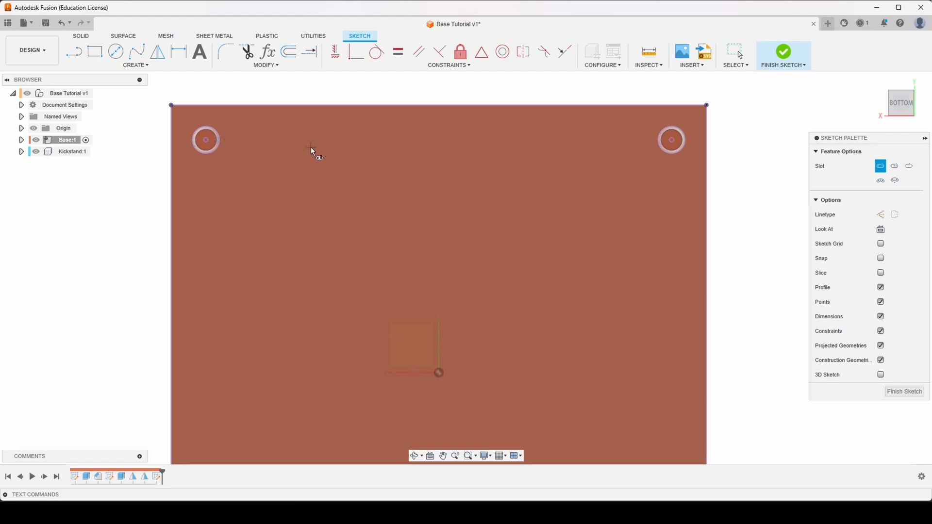
pyautogui.click(295, 140)
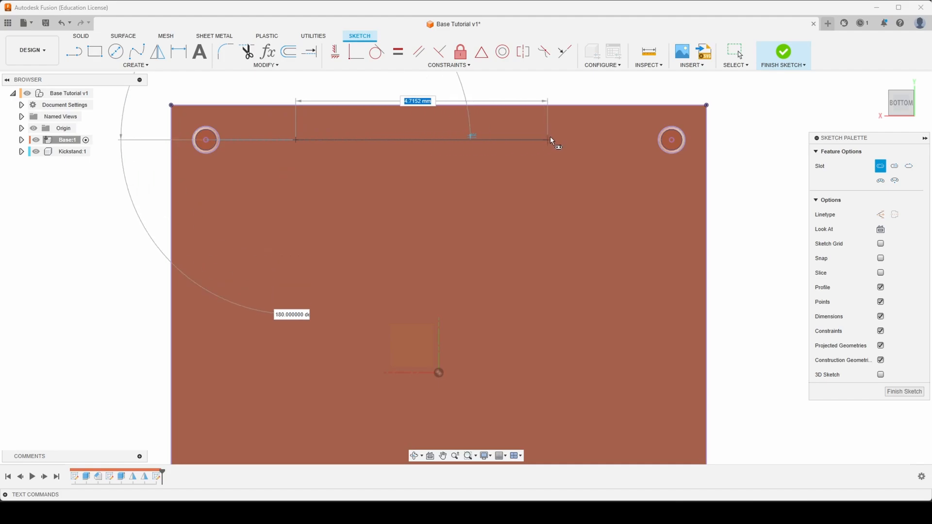
pyautogui.click(596, 139)
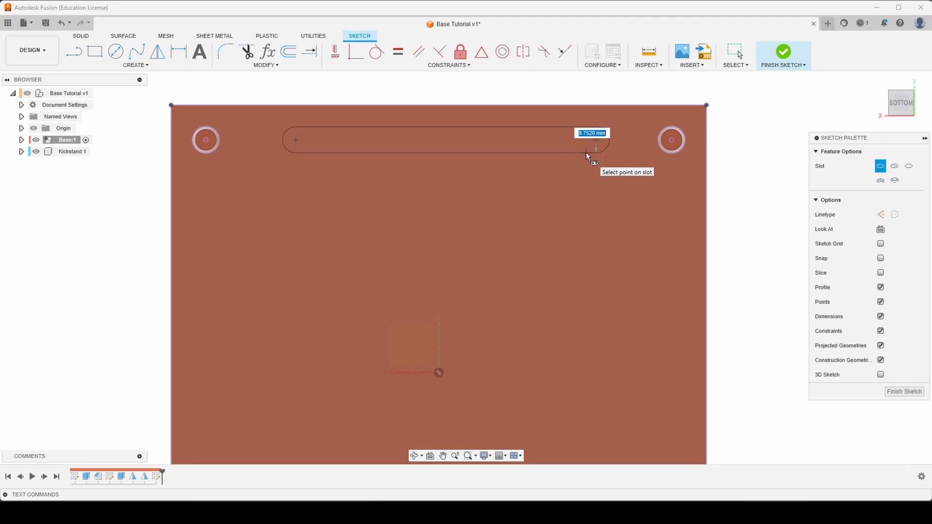
pyautogui.write('10')
pyautogui.press('Tab')
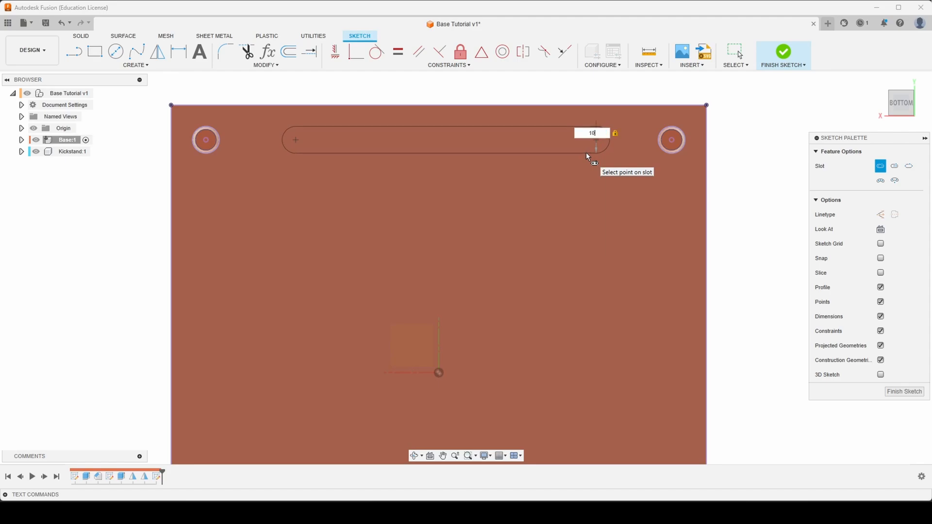
pyautogui.press('Return')
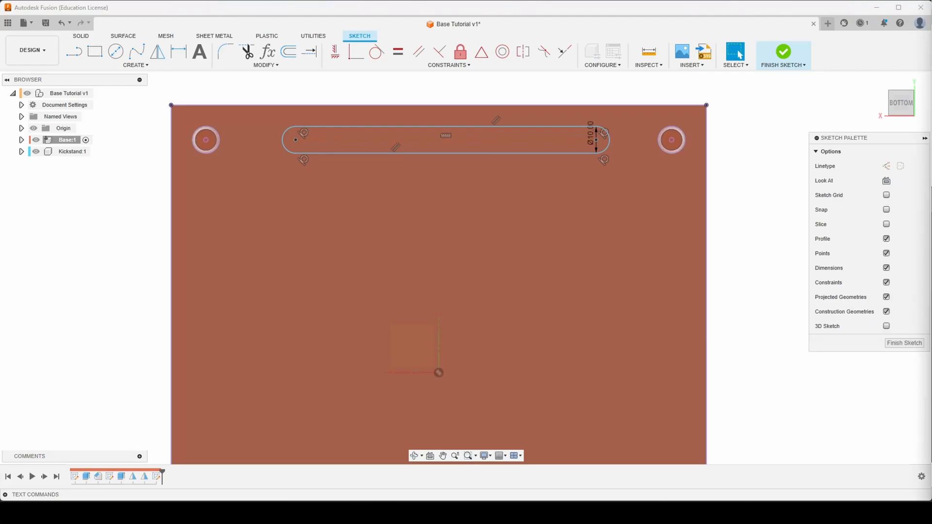
# - Draw a vertical construction centerline joining the midpoints of the plate's upper and lower edges
pyautogui.scroll(-3, 516, 189)
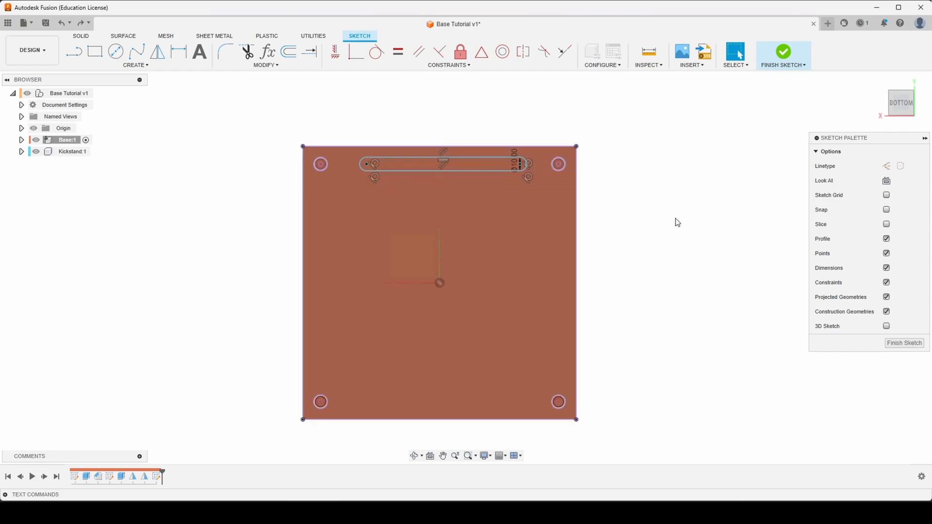
pyautogui.press('l')
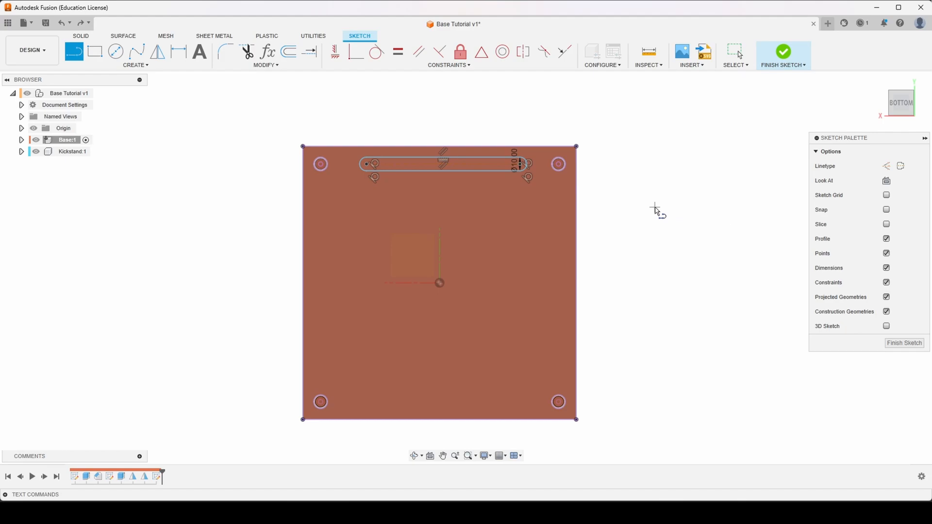
pyautogui.scroll(2, 631, 213)
pyautogui.scroll(-2, 631, 213)
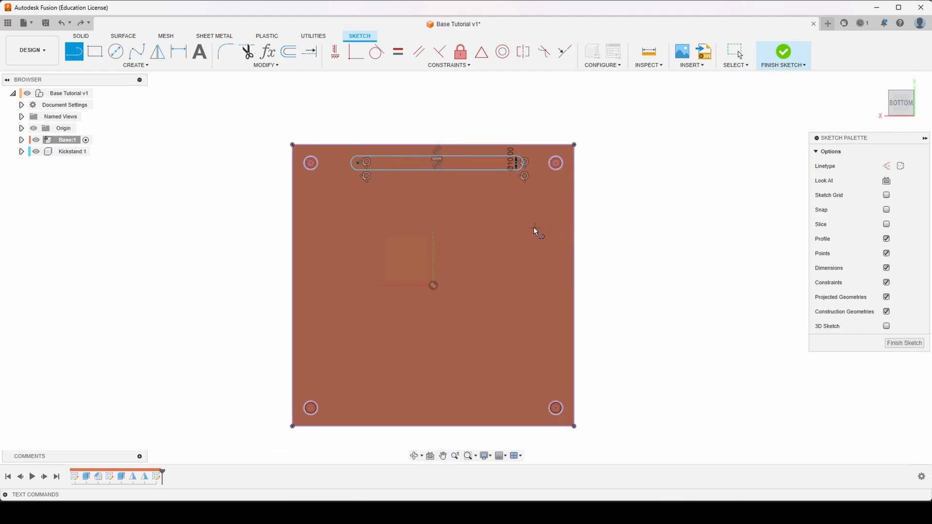
pyautogui.press('x')
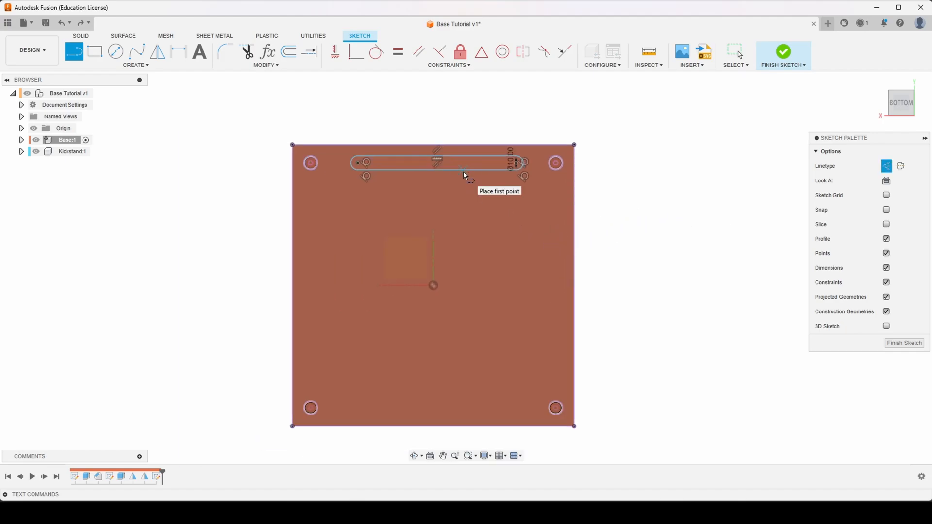
pyautogui.scroll(2, 435, 146)
pyautogui.scroll(1, 436, 147)
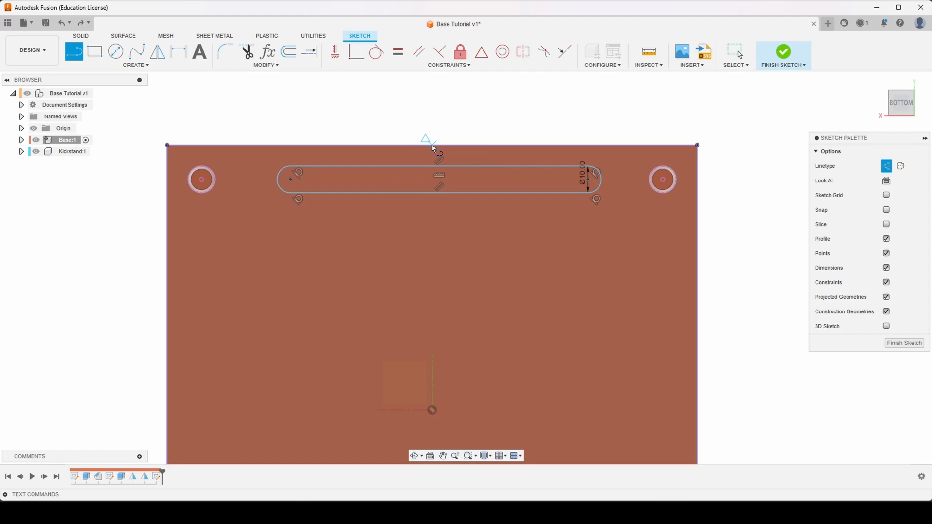
pyautogui.click(433, 145)
pyautogui.scroll(-4, 433, 102)
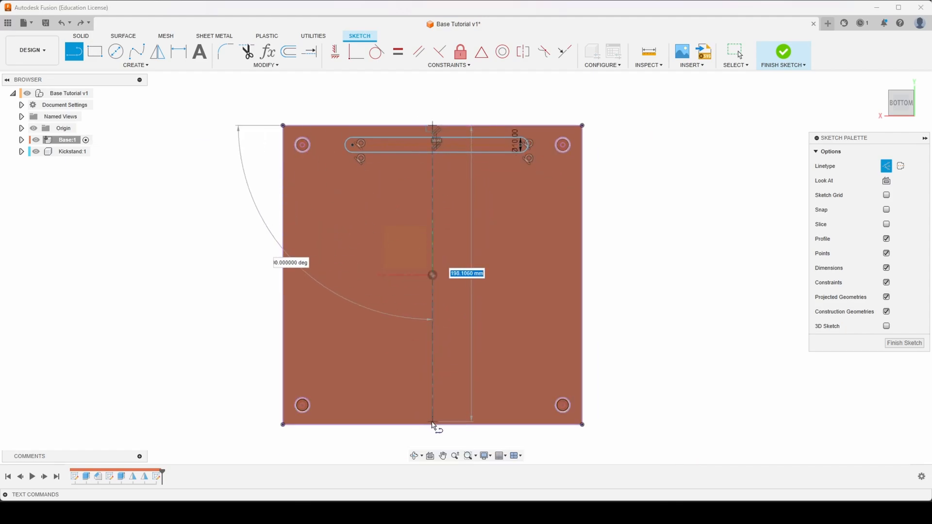
pyautogui.click(432, 425)
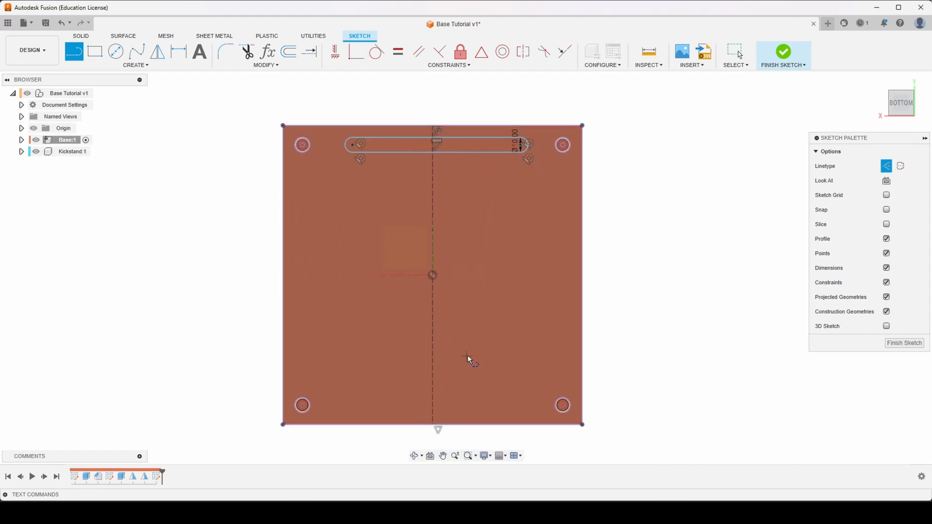
pyautogui.press('Escape')
# - Dimension the slot's center point 13 mm from the plate's upper edge
pyautogui.scroll(4, 449, 138)
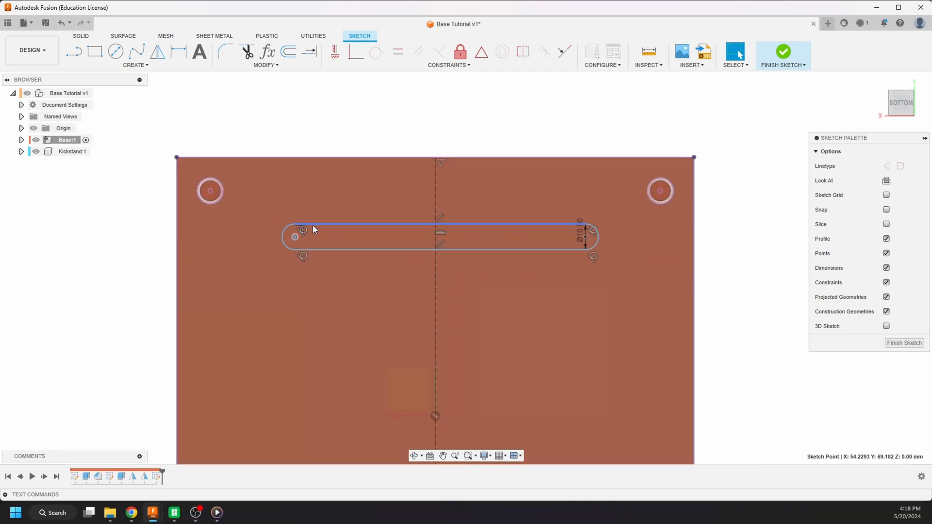
pyautogui.press('d')
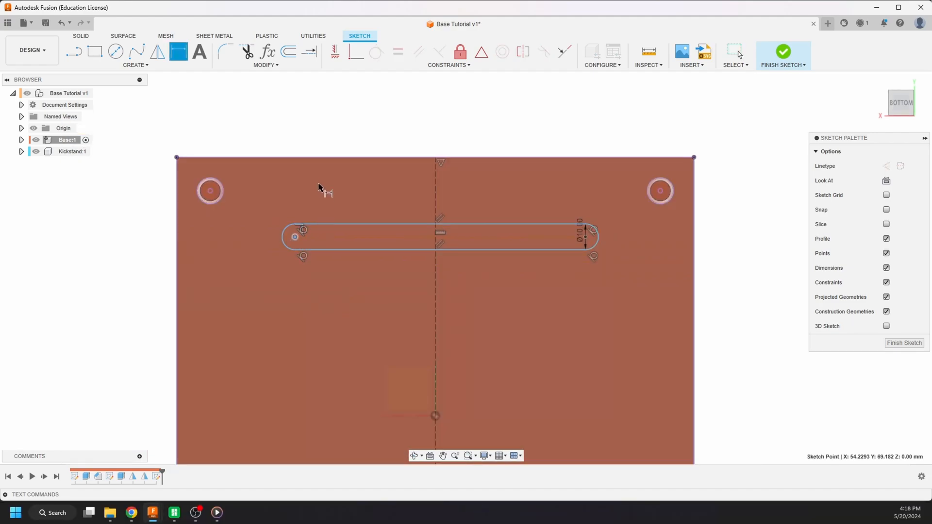
pyautogui.click(318, 158)
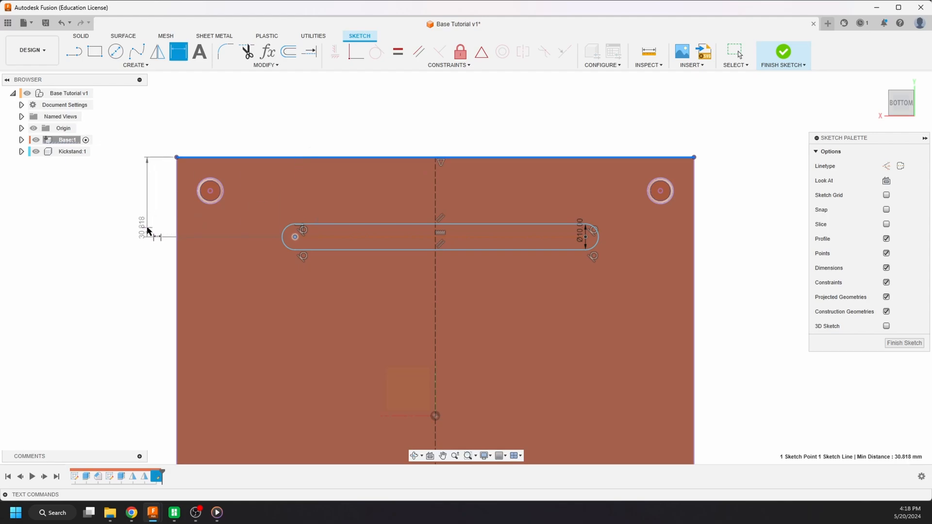
pyautogui.click(130, 216)
pyautogui.write('13')
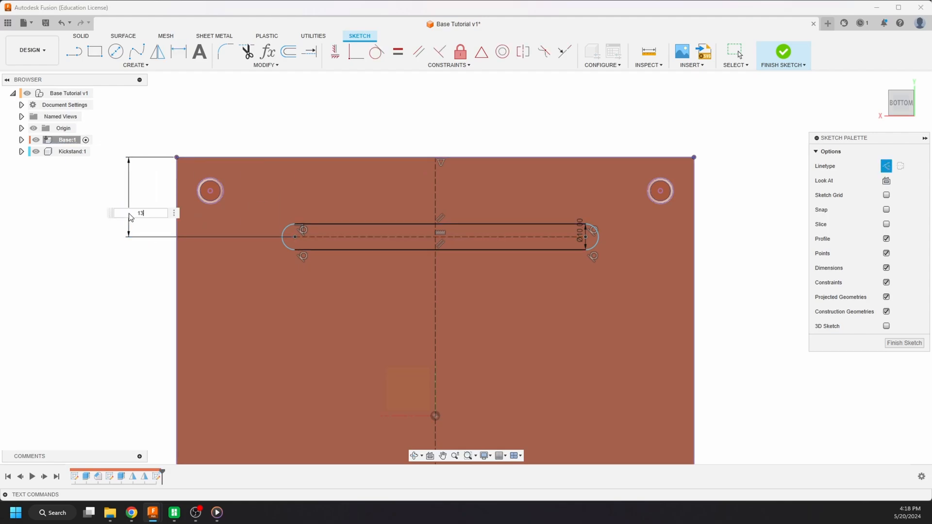
pyautogui.press('Return')
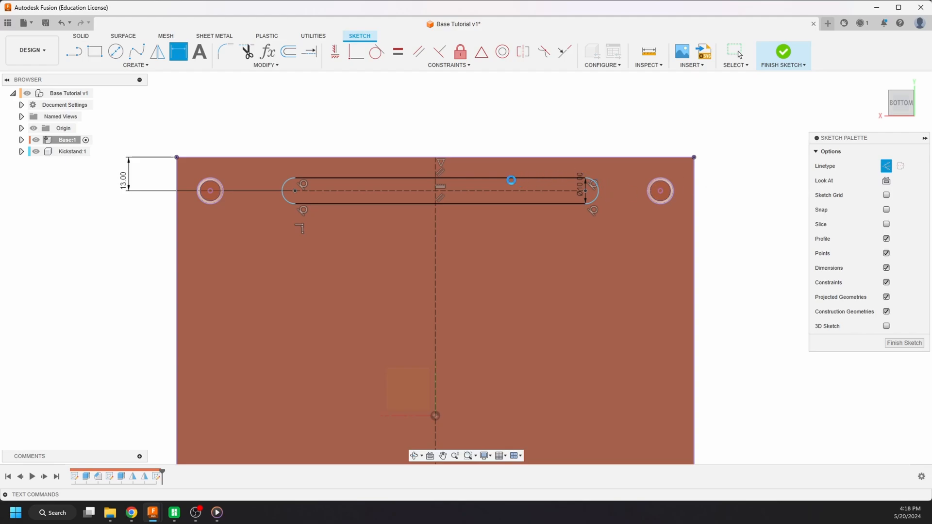
pyautogui.press('Escape')
# - Slide the slot sideways and center it by making its midpoint coincident with the vertical construction line
pyautogui.moveTo(498, 180)
pyautogui.mouseDown()
pyautogui.moveTo(407, 188)
pyautogui.moveTo(583, 181)
pyautogui.moveTo(371, 194)
pyautogui.moveTo(455, 188)
pyautogui.moveTo(411, 196)
pyautogui.mouseUp()
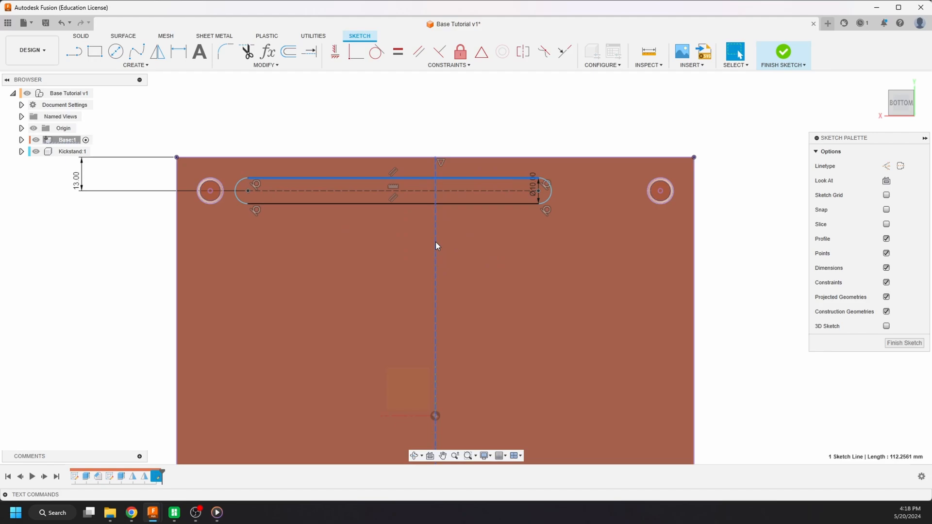
pyautogui.click(436, 243)
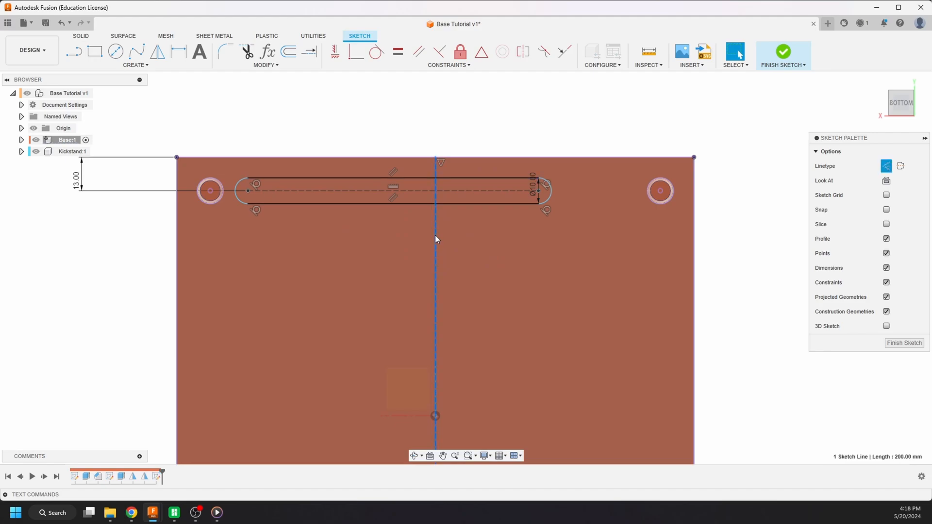
pyautogui.click(357, 56)
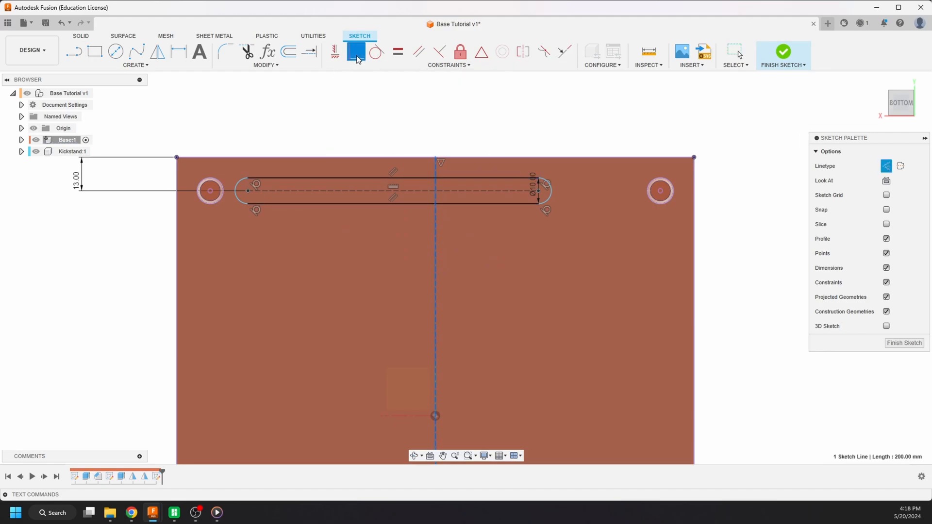
pyautogui.click(395, 193)
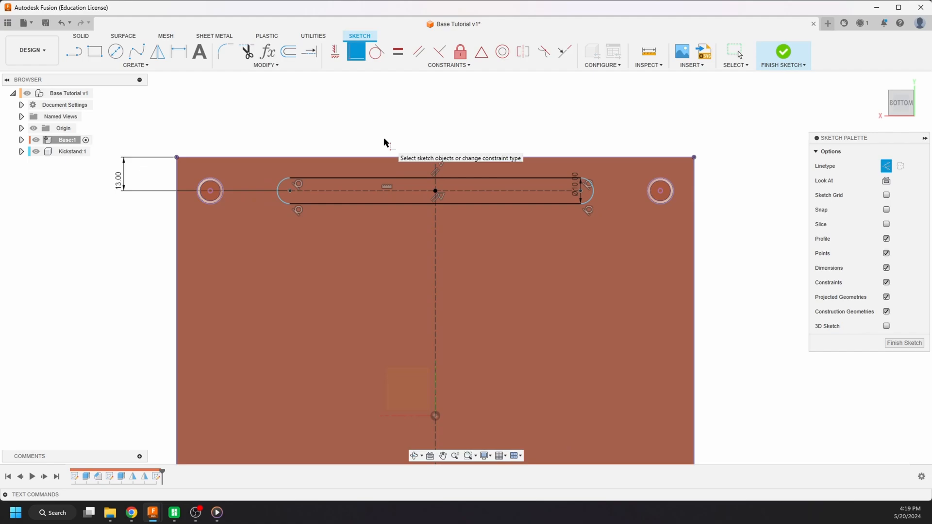
pyautogui.press('Escape')
# - Shorten the centered slot slightly by pulling its end arc inward toward the centerline
pyautogui.click(491, 180)
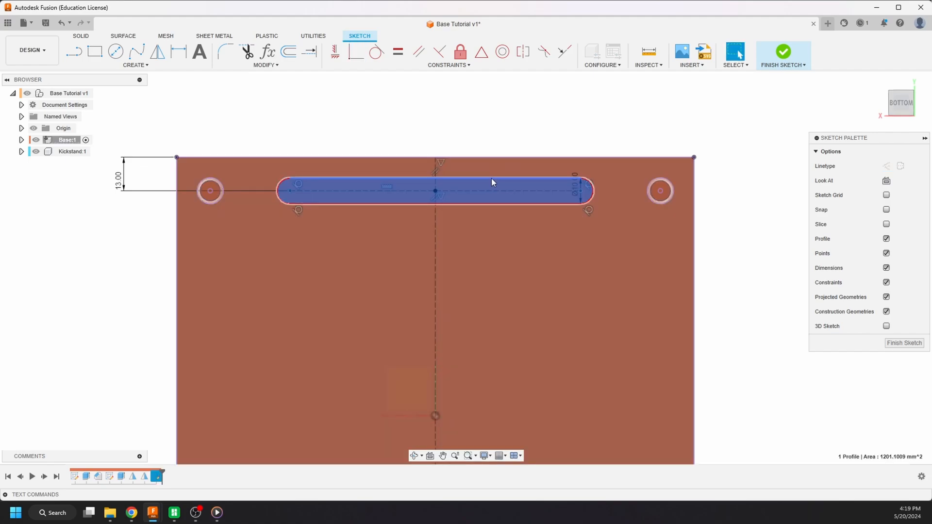
pyautogui.click(491, 178)
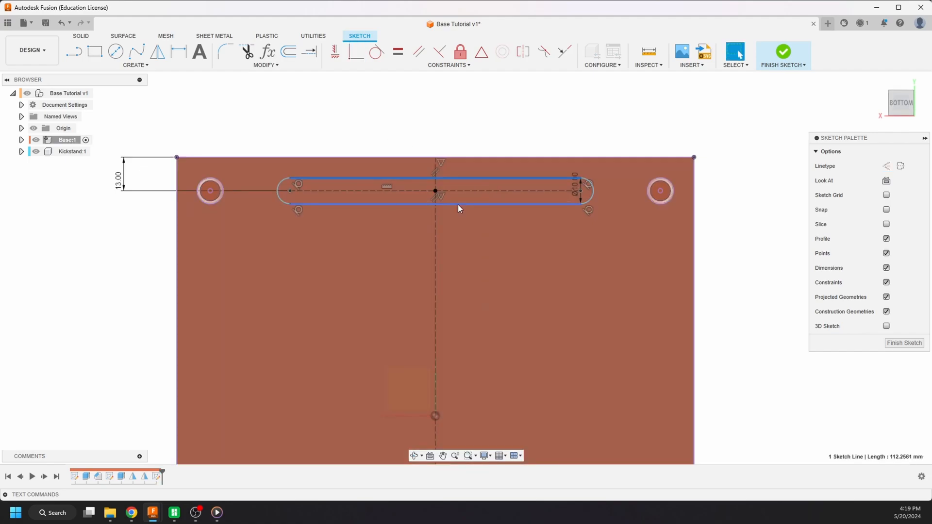
pyautogui.click(458, 205)
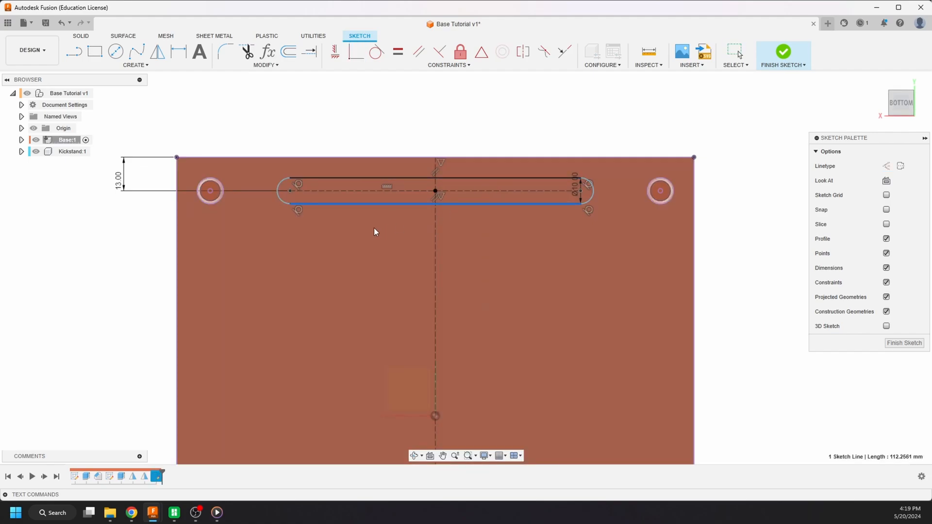
pyautogui.click(297, 136)
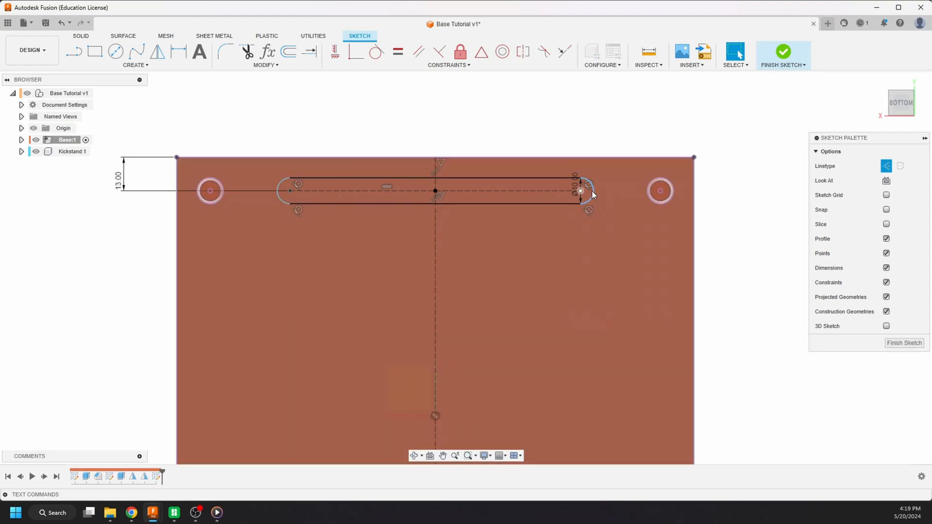
pyautogui.moveTo(595, 191)
pyautogui.mouseDown()
pyautogui.moveTo(616, 191)
pyautogui.moveTo(455, 197)
pyautogui.moveTo(702, 194)
pyautogui.moveTo(562, 193)
pyautogui.moveTo(576, 193)
pyautogui.mouseUp()
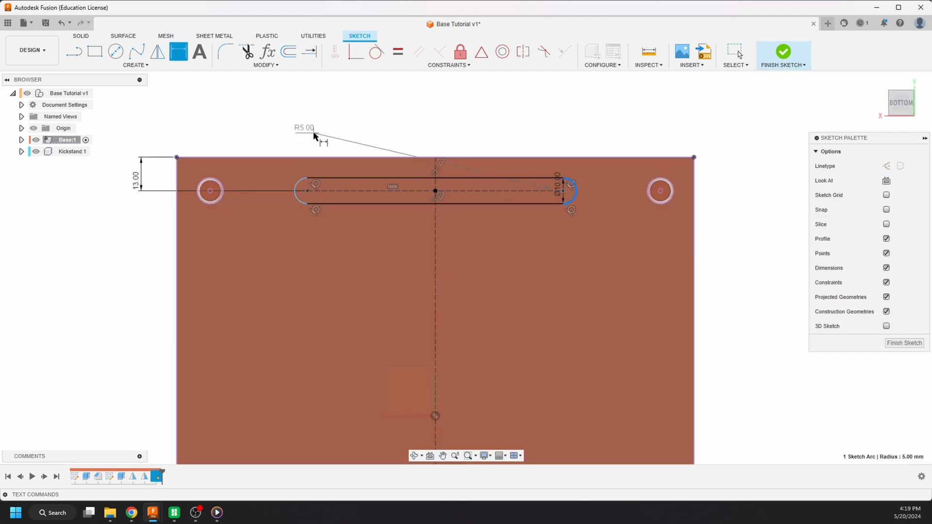
# - Dimension the distance between the slot's two end-arc centers and set it to 100 mm
pyautogui.press('x')
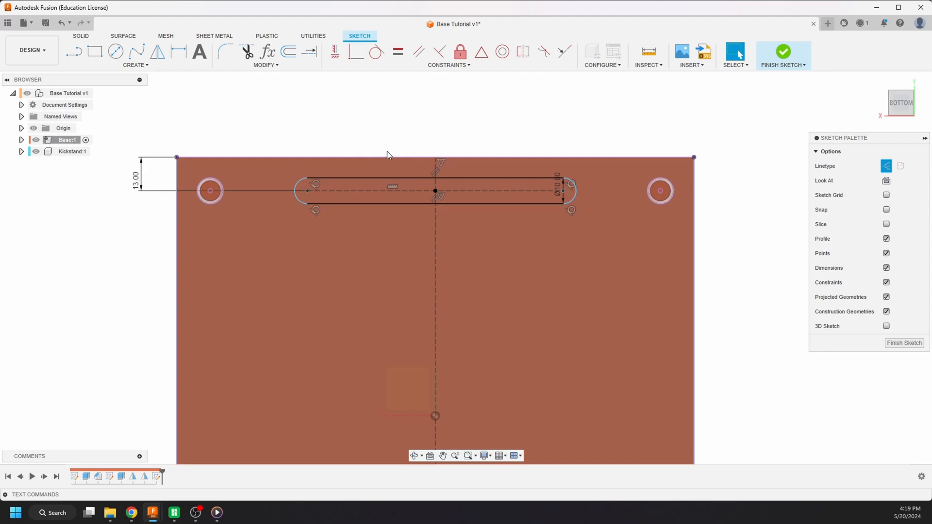
pyautogui.press('d')
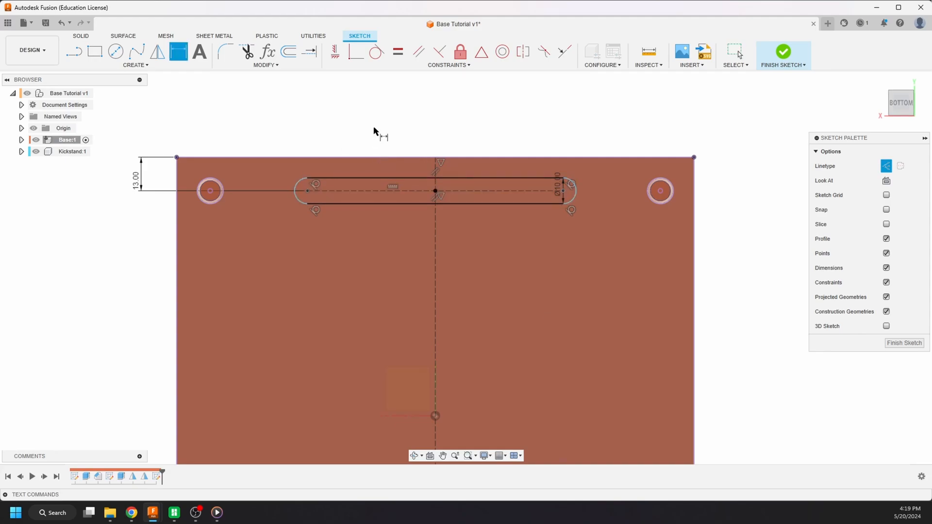
pyautogui.click(308, 191)
pyautogui.click(563, 191)
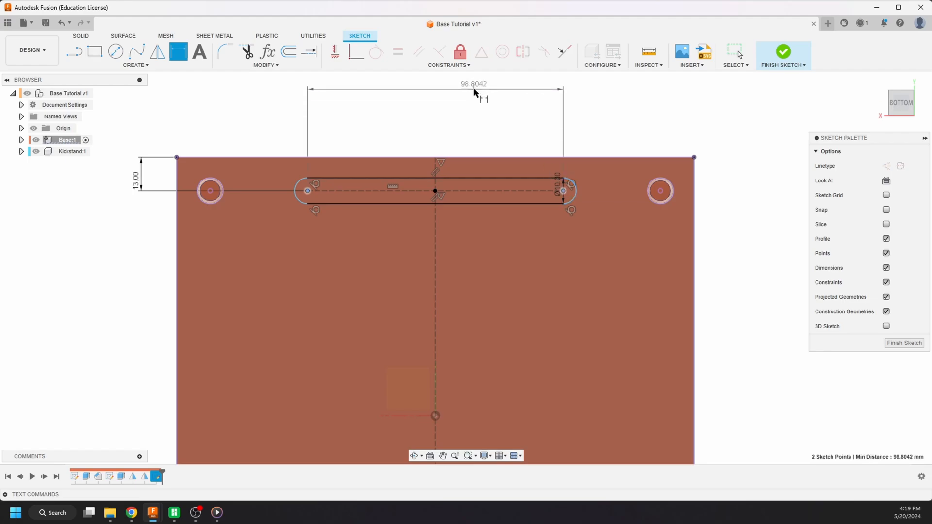
pyautogui.click(441, 100)
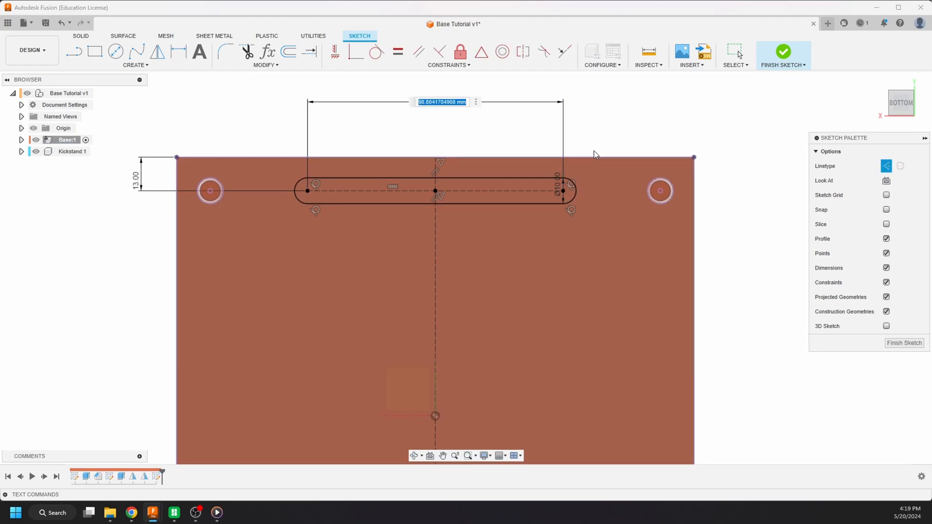
pyautogui.write('100')
pyautogui.press('Return')
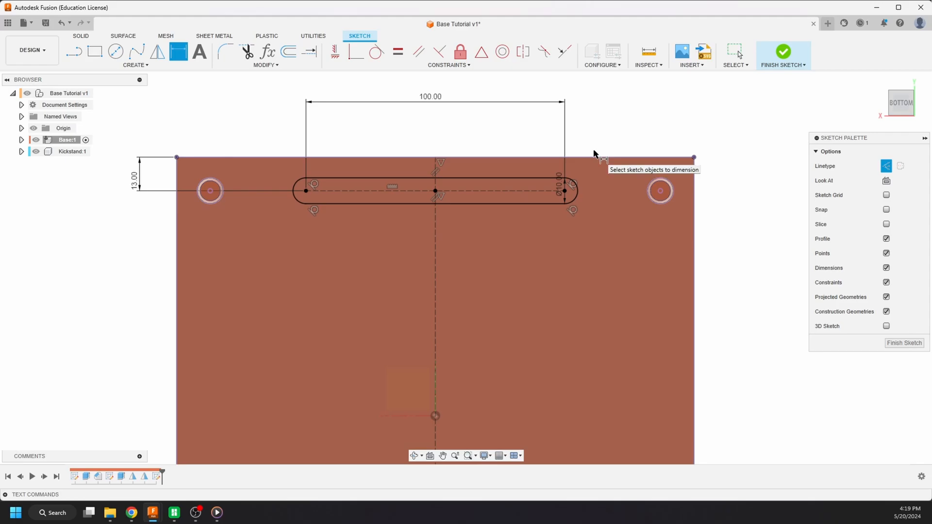
pyautogui.press('Escape')
# - Set the BaseWidth user parameter to 150 mm to test how the slot fits a narrower plate
pyautogui.keyDown('shift'); pyautogui.moveTo(543, 201); pyautogui.dragTo(557, 222, button='middle'); pyautogui.keyUp('shift')
pyautogui.scroll(-5, 427, 111)
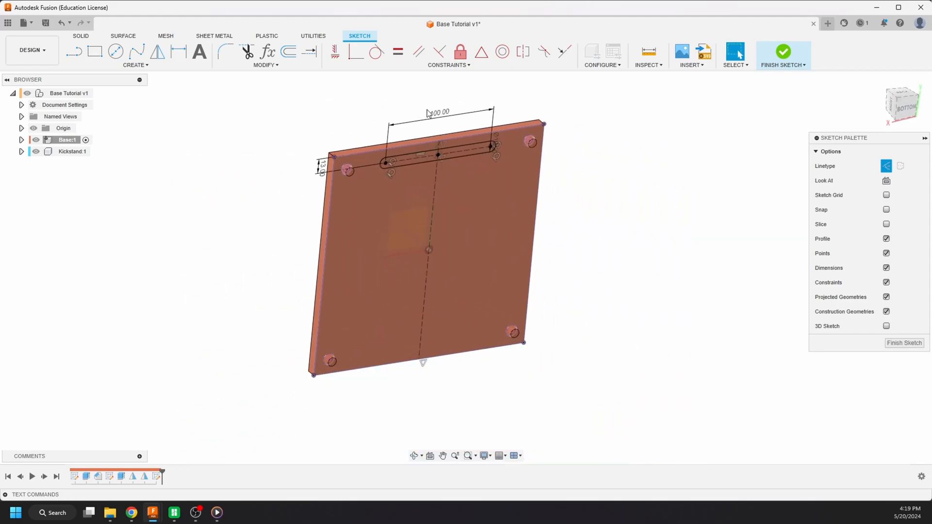
pyautogui.hotkey('shift', 'p')
pyautogui.moveTo(407, 72); pyautogui.dragTo(739, 242)
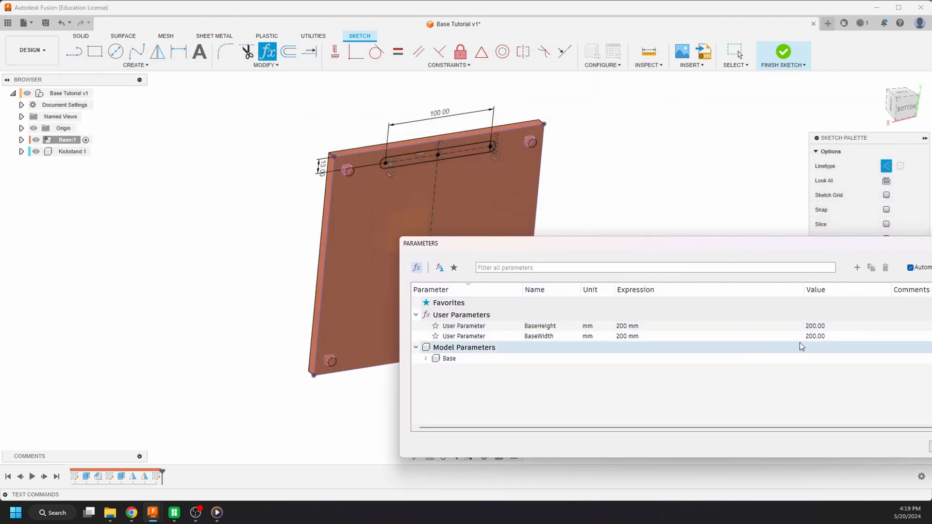
pyautogui.click(813, 336)
pyautogui.doubleClick(646, 337)
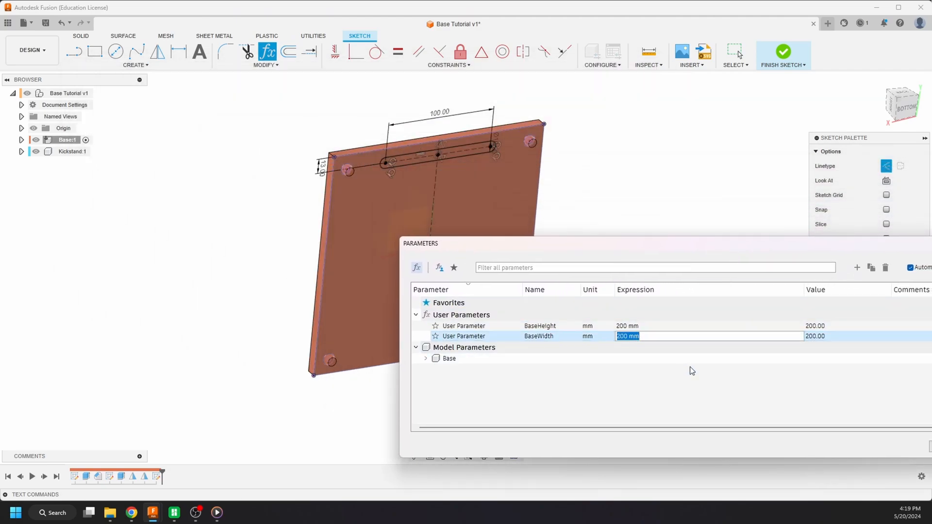
pyautogui.write('150')
pyautogui.press('Return')
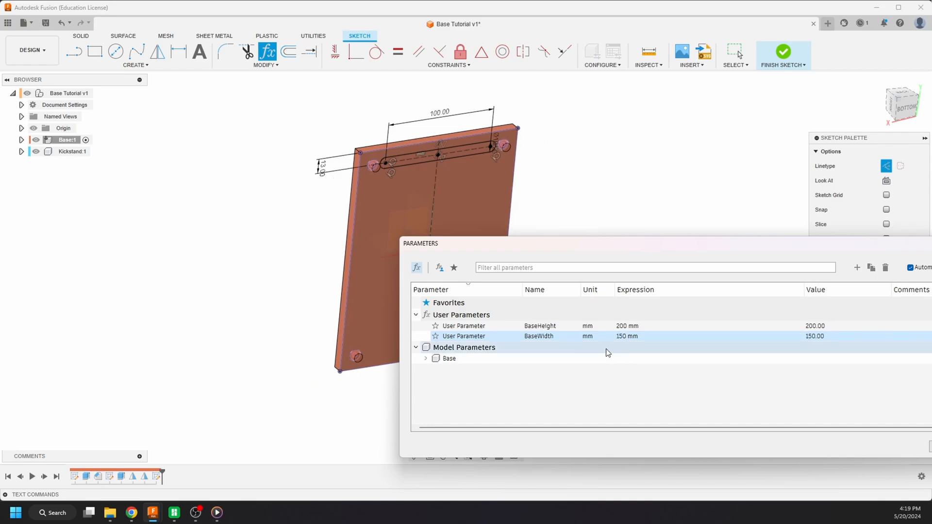
# - Reduce the BaseWidth user parameter further to 130 mm
pyautogui.click(636, 337)
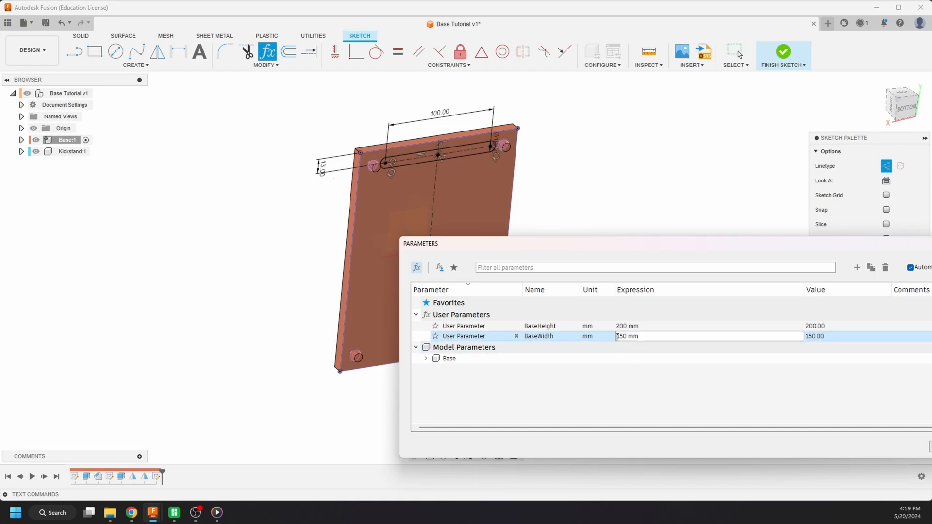
pyautogui.doubleClick(641, 337)
pyautogui.write('130')
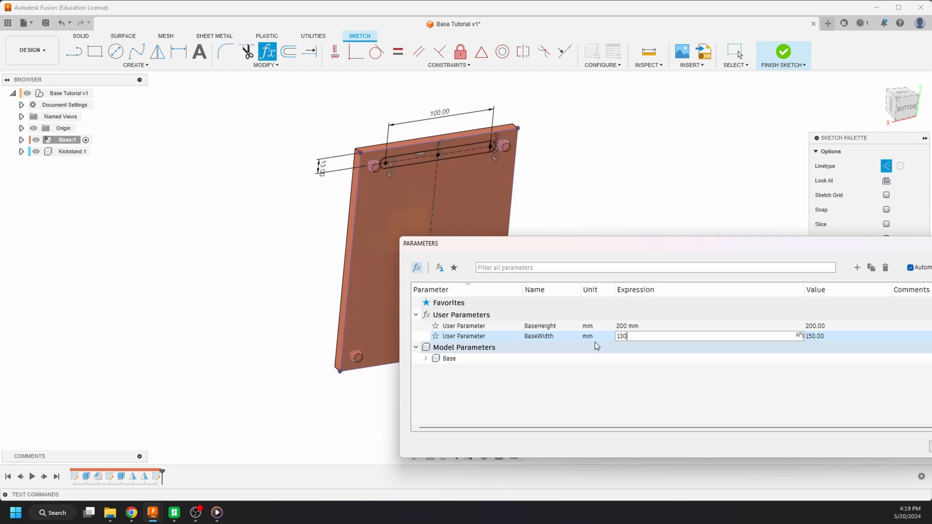
pyautogui.press('Return')
# - Examine from several angles how the slot's ends sit relative to the two upper corner pegs on the narrowed plate
pyautogui.scroll(10, 380, 158)
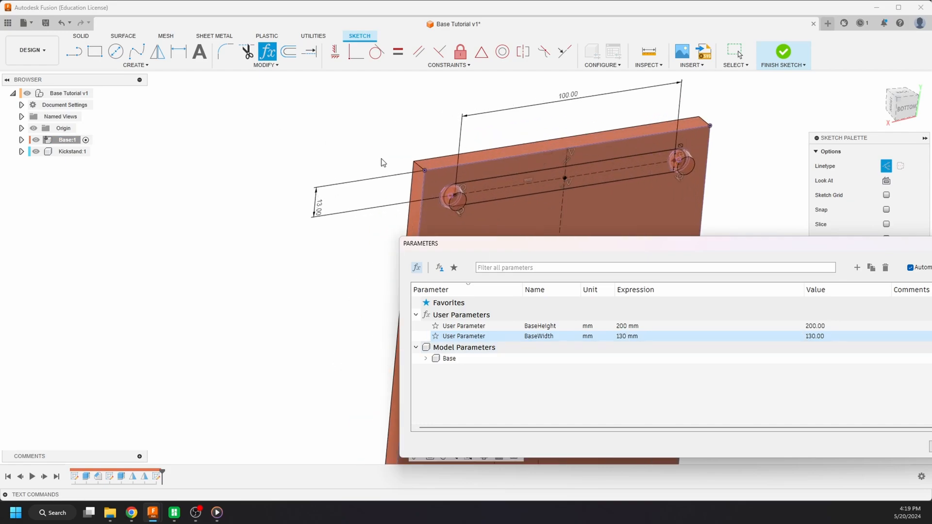
pyautogui.keyDown('shift'); pyautogui.moveTo(457, 189); pyautogui.dragTo(420, 165, button='middle'); pyautogui.keyUp('shift')
pyautogui.scroll(-3, 327, 148)
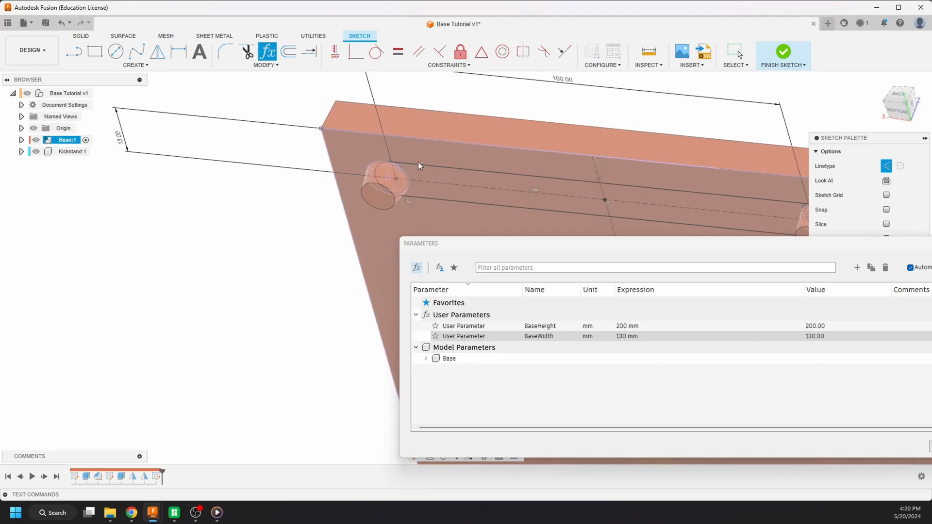
pyautogui.scroll(-5, 300, 171)
pyautogui.scroll(6, 340, 168)
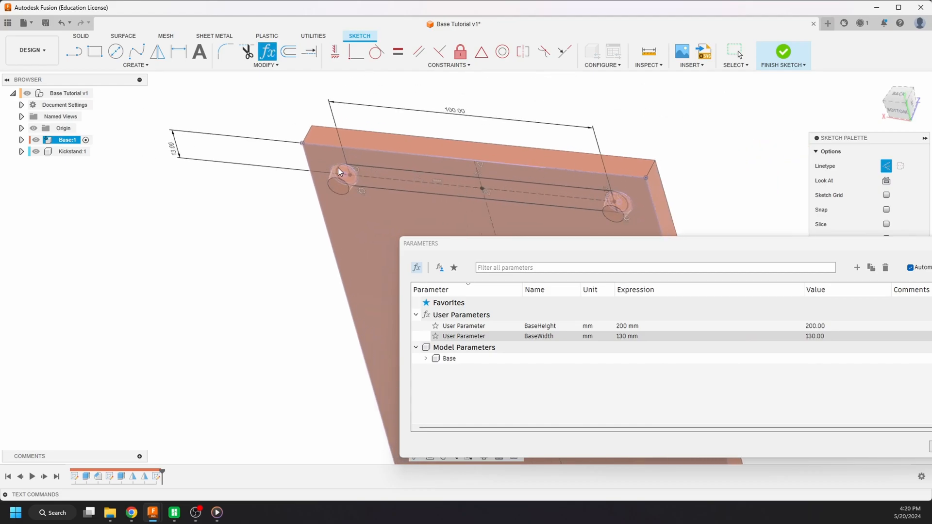
pyautogui.scroll(-5, 299, 203)
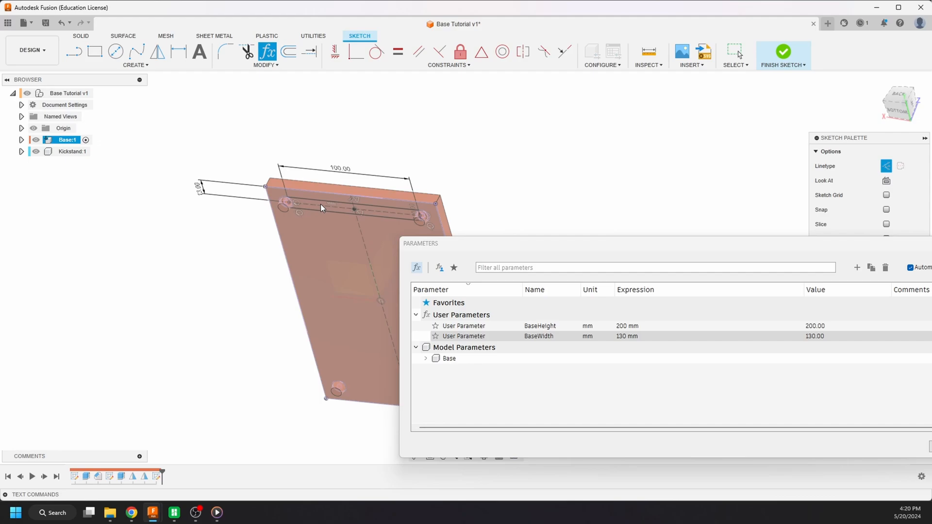
pyautogui.scroll(6, 281, 214)
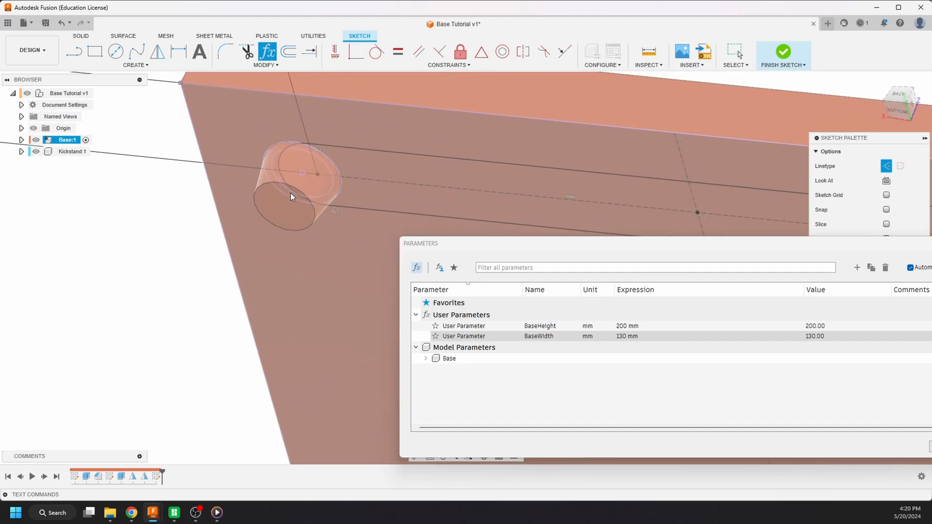
pyautogui.moveTo(290, 193)
pyautogui.keyDown('shift'); pyautogui.mouseDown(button='middle')
pyautogui.moveTo(334, 164)
pyautogui.moveTo(321, 141)
pyautogui.moveTo(331, 118)
pyautogui.moveTo(238, 206)
pyautogui.moveTo(248, 201)
pyautogui.moveTo(246, 236)
pyautogui.moveTo(210, 243)
pyautogui.moveTo(273, 208)
pyautogui.mouseUp(button='middle'); pyautogui.keyUp('shift')
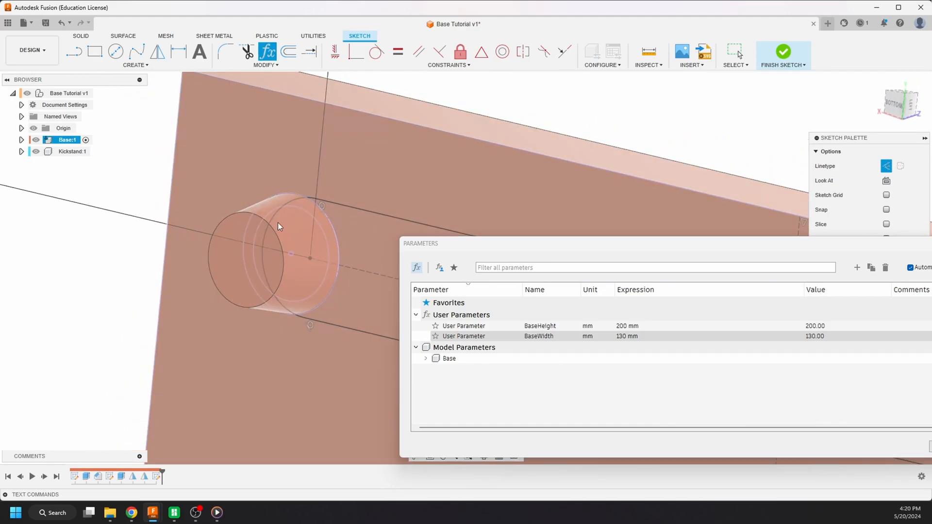
pyautogui.scroll(-6, 226, 246)
pyautogui.scroll(-3, 203, 195)
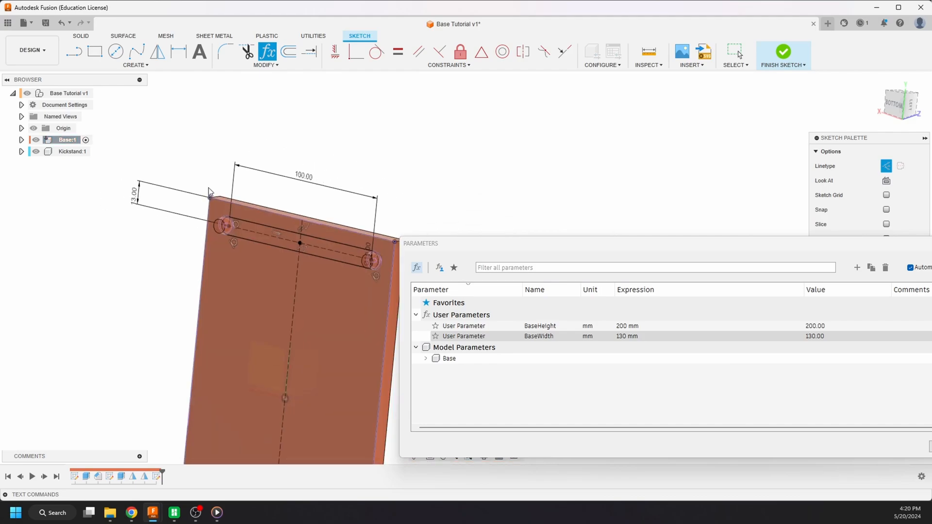
pyautogui.moveTo(210, 192)
pyautogui.keyDown('shift'); pyautogui.mouseDown(button='middle')
pyautogui.moveTo(246, 217)
pyautogui.moveTo(262, 215)
pyautogui.moveTo(222, 223)
pyautogui.mouseUp(button='middle'); pyautogui.keyUp('shift')
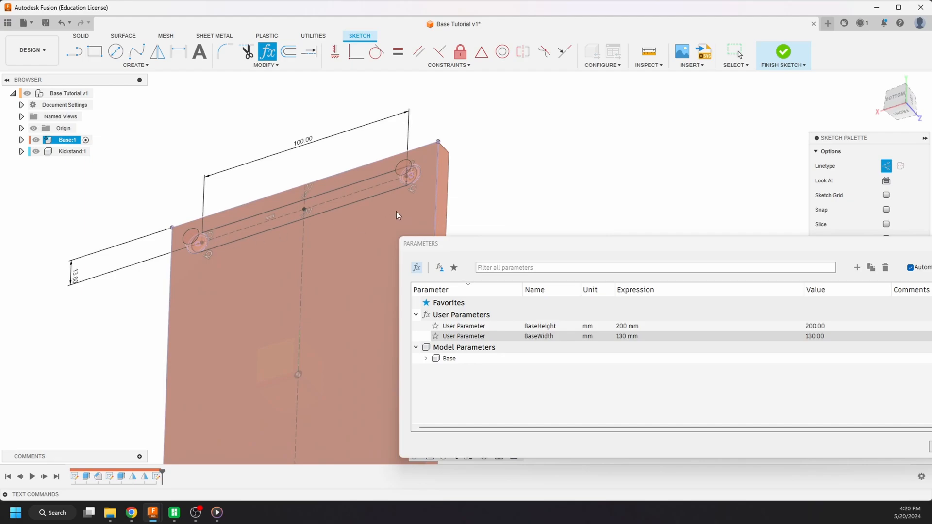
pyautogui.keyDown('shift'); pyautogui.moveTo(399, 195); pyautogui.dragTo(365, 245, button='middle'); pyautogui.keyUp('shift')
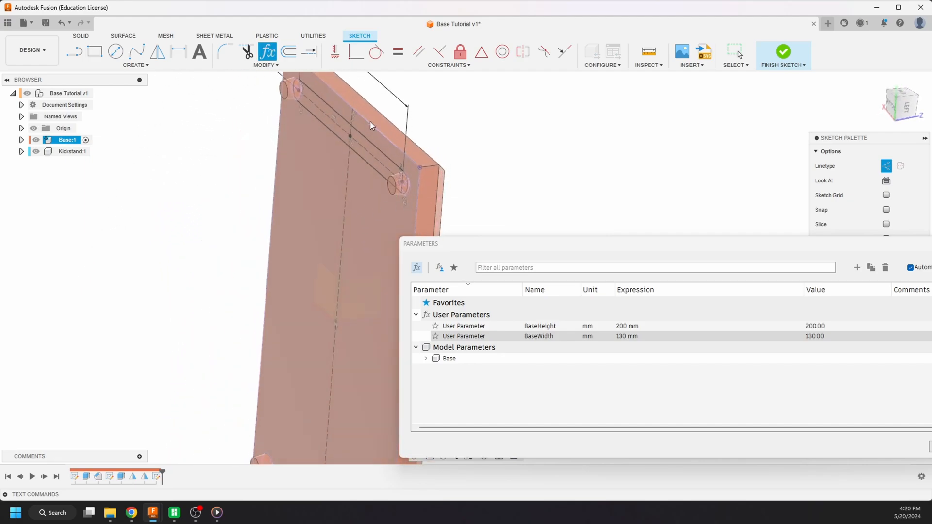
pyautogui.scroll(-4, 321, 245)
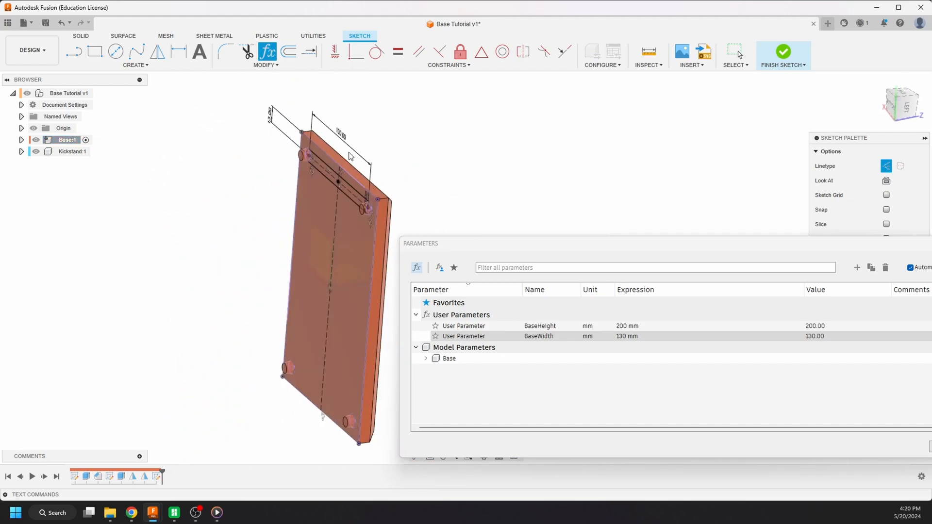
pyautogui.moveTo(336, 167)
pyautogui.keyDown('shift'); pyautogui.mouseDown(button='middle')
pyautogui.moveTo(355, 143)
pyautogui.moveTo(449, 141)
pyautogui.moveTo(389, 155)
pyautogui.mouseUp(button='middle'); pyautogui.keyUp('shift')
pyautogui.scroll(-4, 287, 219)
pyautogui.scroll(5, 318, 185)
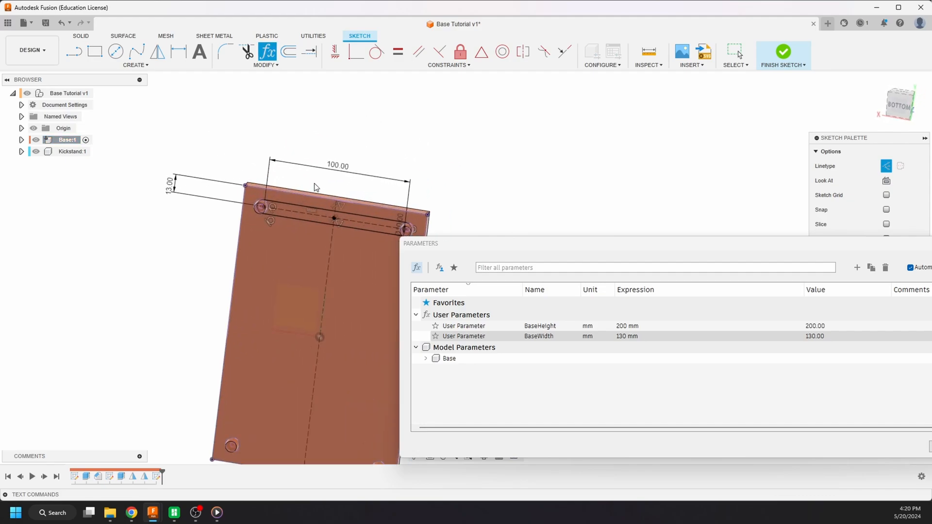
pyautogui.moveTo(344, 179)
pyautogui.keyDown('shift'); pyautogui.mouseDown(button='middle')
pyautogui.moveTo(354, 166)
pyautogui.moveTo(367, 172)
pyautogui.moveTo(360, 207)
pyautogui.moveTo(367, 220)
pyautogui.moveTo(349, 204)
pyautogui.mouseUp(button='middle'); pyautogui.keyUp('shift')
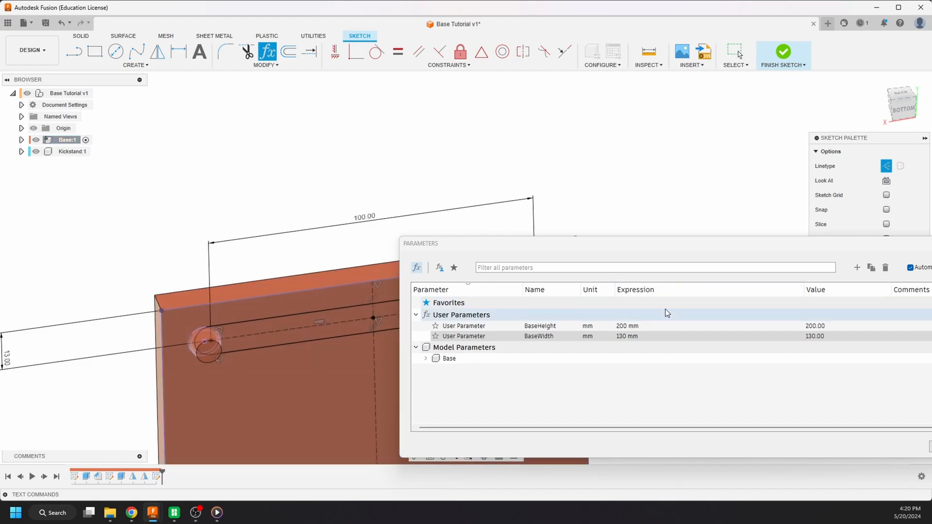
# - Restore the BaseWidth user parameter to 200 mm and close the parameter list
pyautogui.click(637, 337)
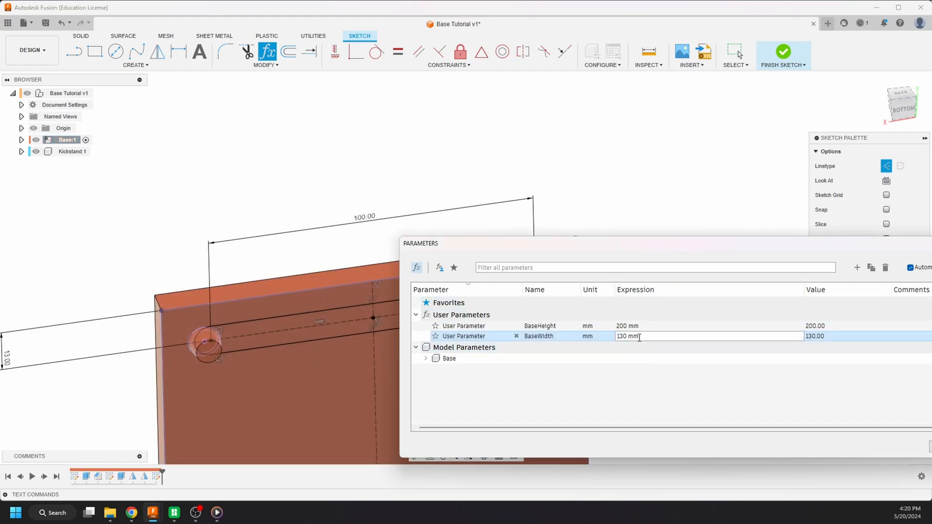
pyautogui.tripleClick(640, 337)
pyautogui.write('200')
pyautogui.press('Return')
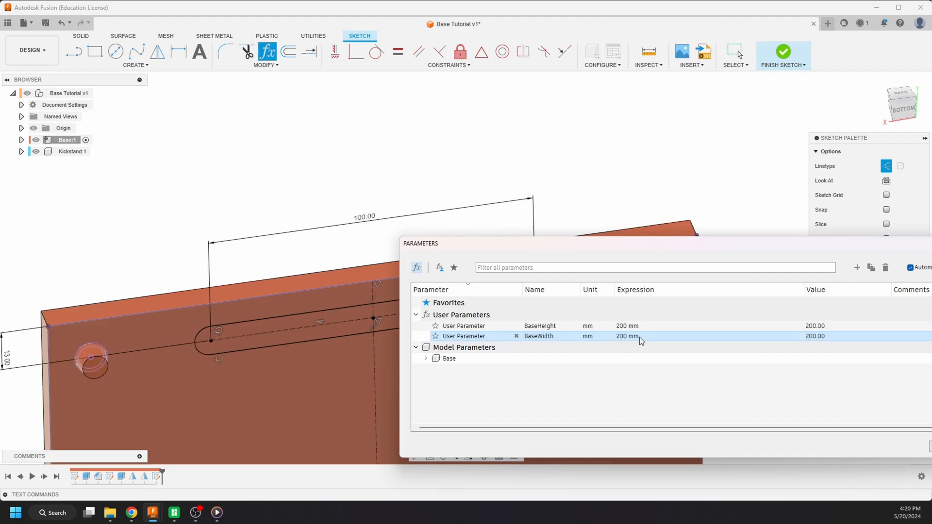
pyautogui.moveTo(743, 245); pyautogui.dragTo(581, 225)
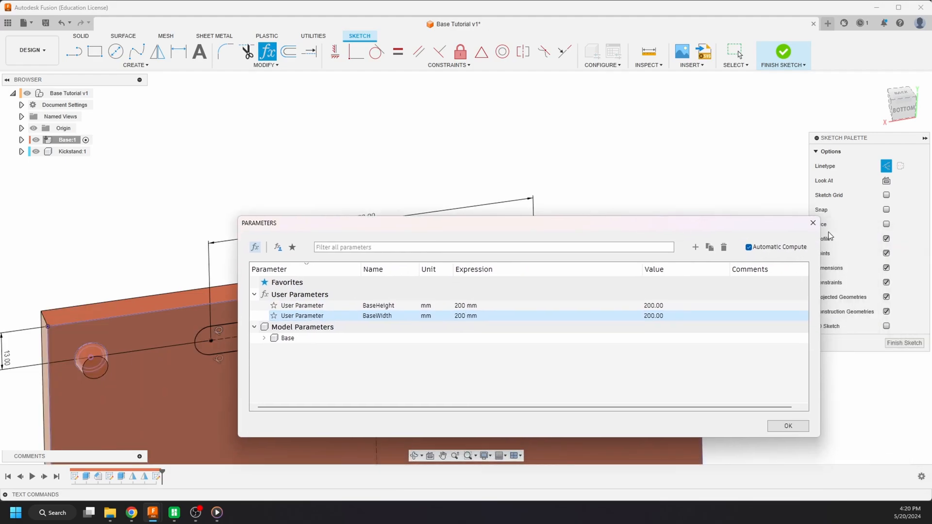
pyautogui.click(814, 223)
# - Change the slot's center-to-center length dimension to the expression BaseWidth/2
pyautogui.scroll(-3, 486, 119)
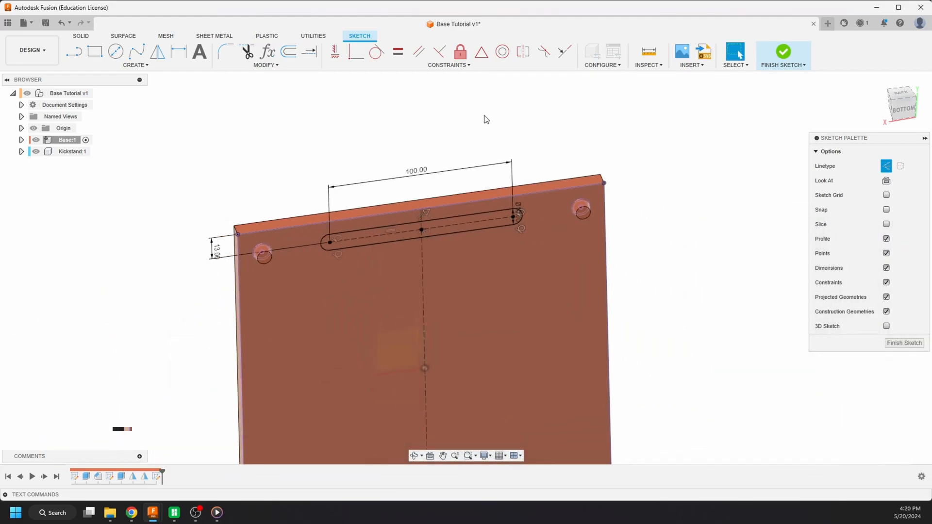
pyautogui.doubleClick(421, 172)
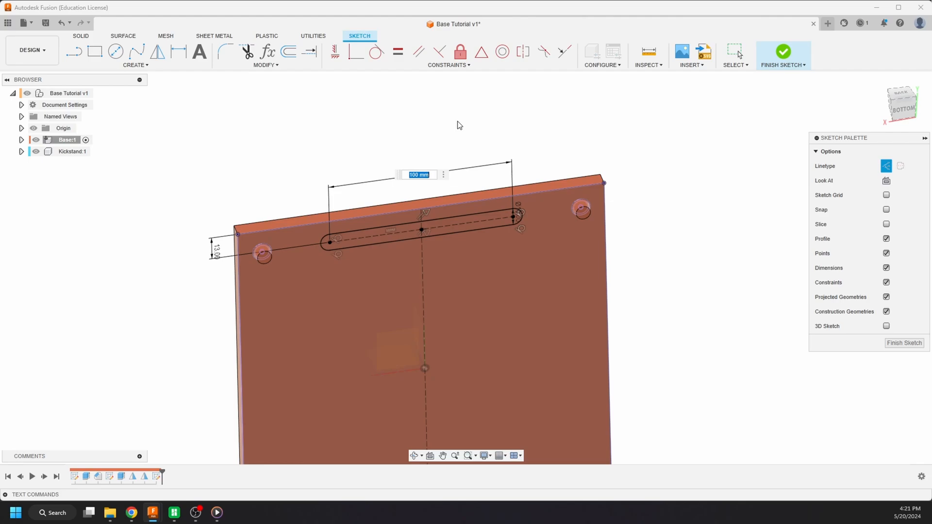
pyautogui.write('ba')
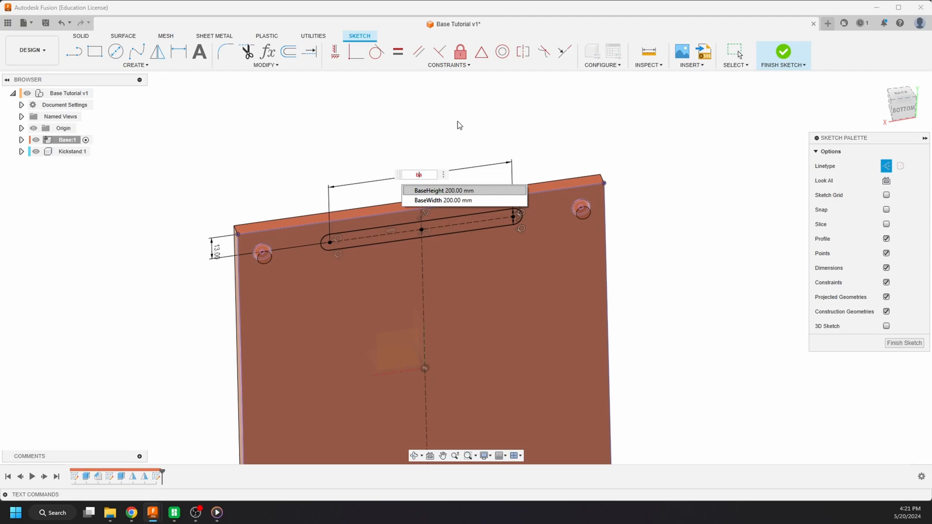
pyautogui.press('Down')
pyautogui.press('Return')
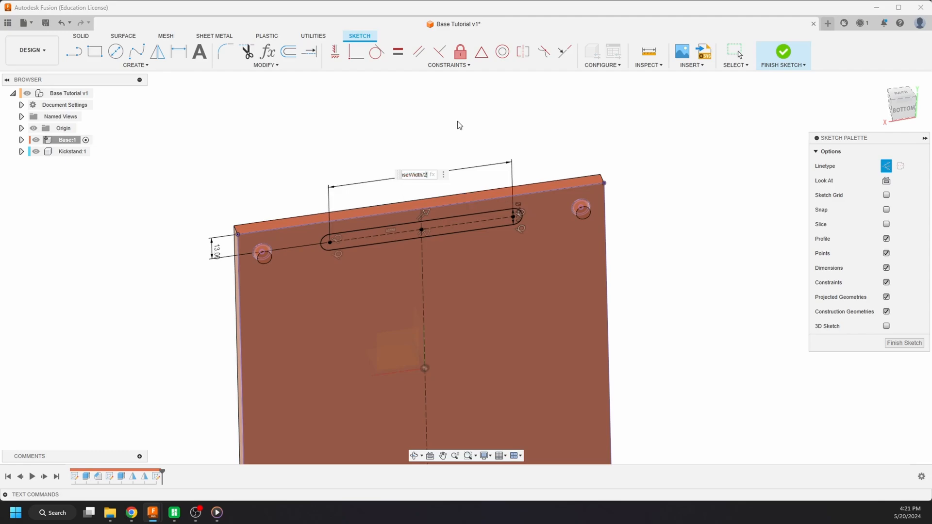
pyautogui.press('Return')
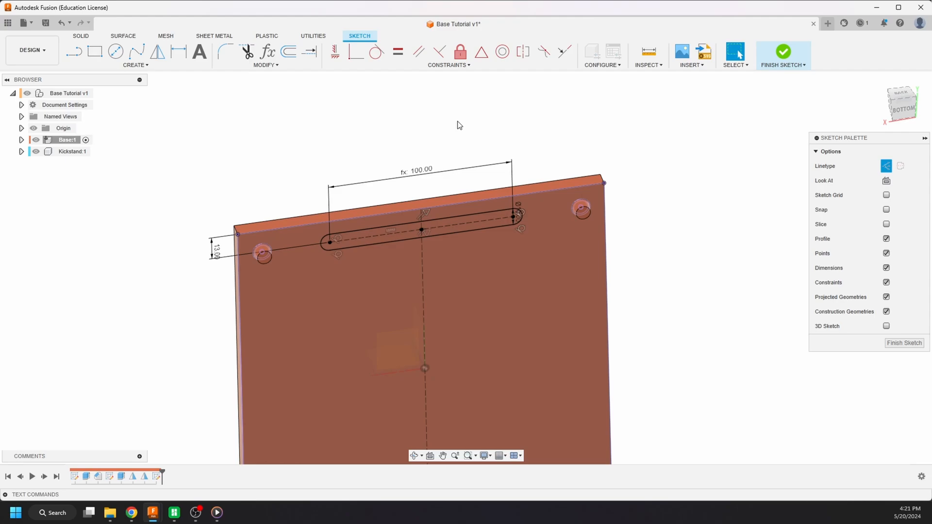
# - Set the BaseWidth user parameter to 120 mm to test the slot's width-driven length
pyautogui.hotkey('shift', 'p')
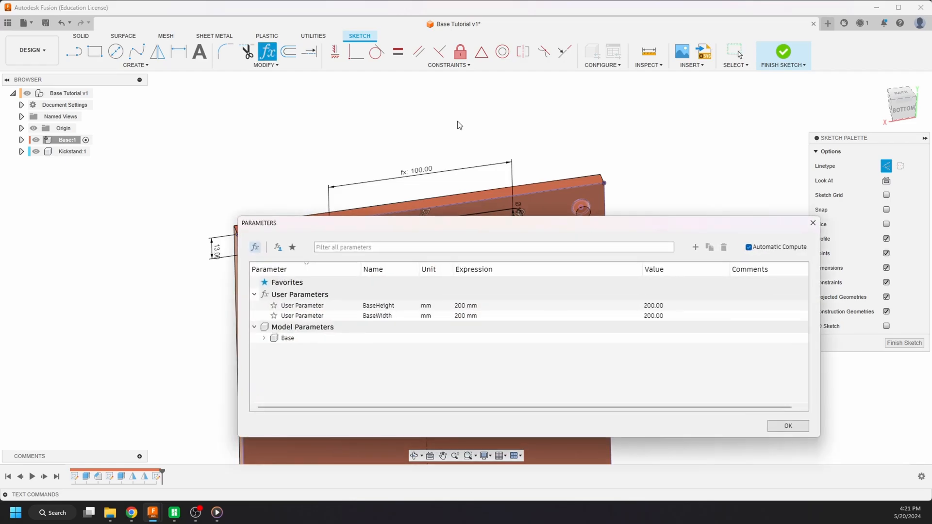
pyautogui.moveTo(421, 222)
pyautogui.mouseDown()
pyautogui.moveTo(433, 261)
pyautogui.moveTo(479, 328)
pyautogui.moveTo(499, 307)
pyautogui.mouseUp()
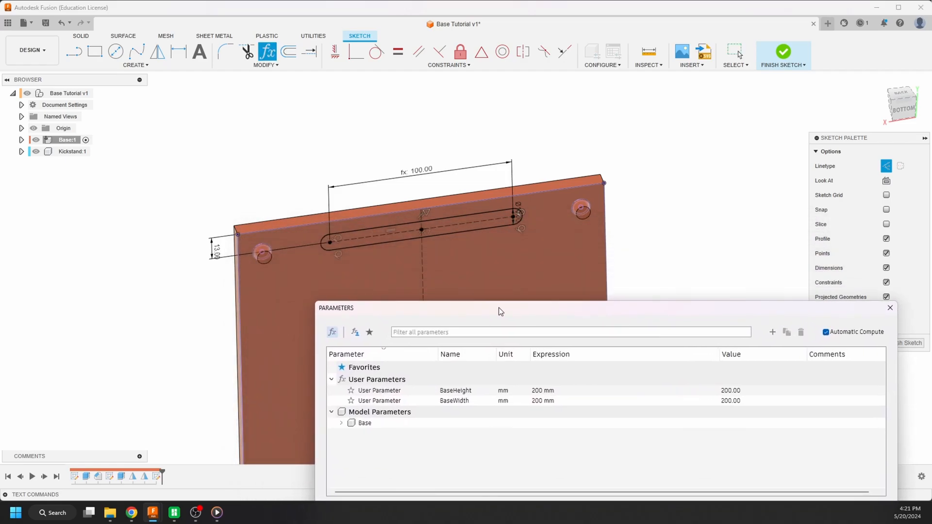
pyautogui.click(547, 401)
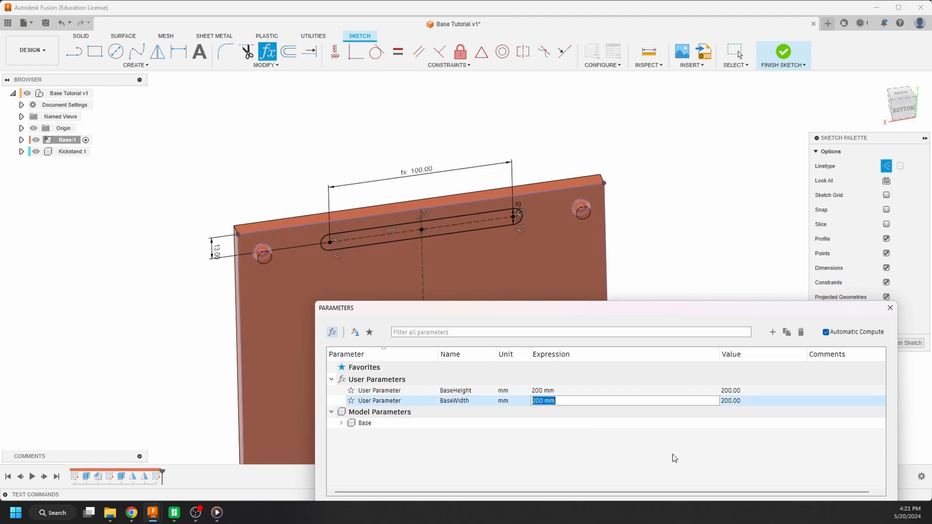
pyautogui.write('120')
pyautogui.press('Return')
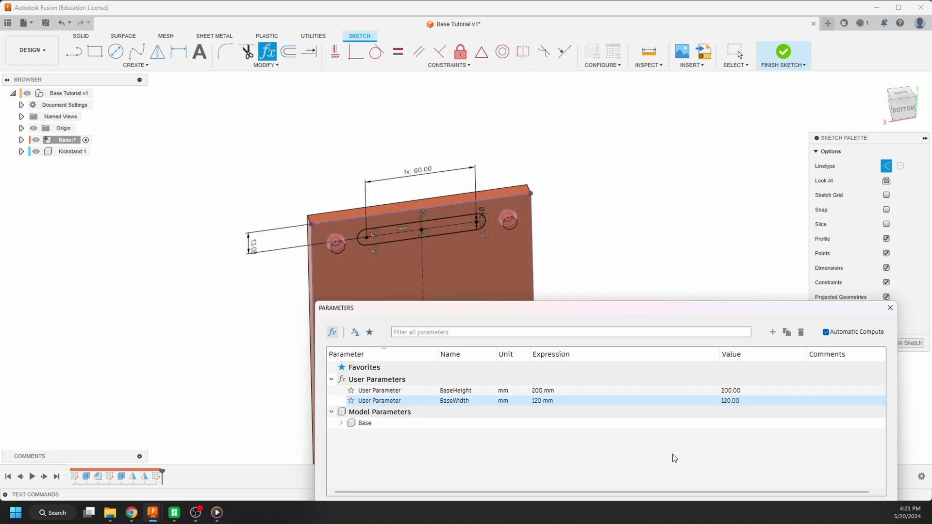
# - Set the BaseWidth user parameter to 80 mm to test the slot on a narrower plate
pyautogui.click(581, 406)
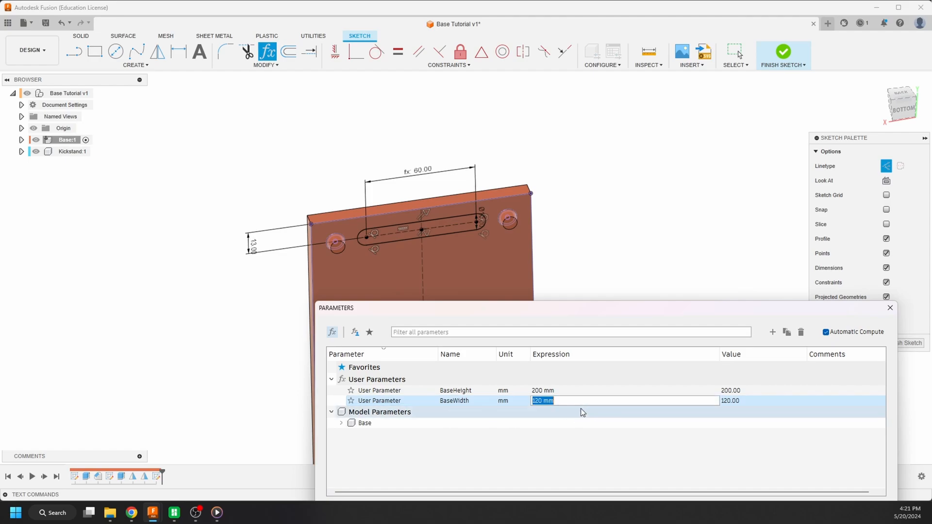
pyautogui.write('80')
pyautogui.press('Return')
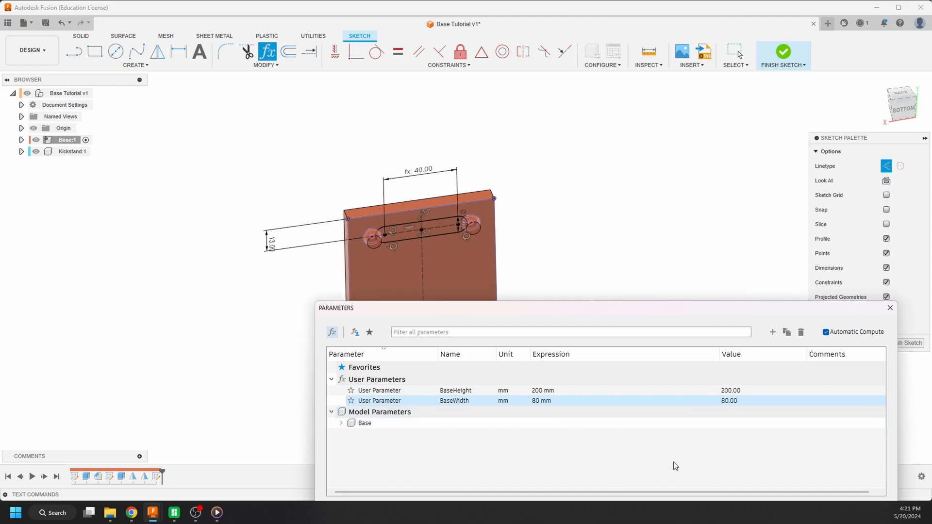
# - Inspect from several angles whether the slot's rounded ends run into the two upper corner pegs on the narrowed plate
pyautogui.scroll(5, 430, 275)
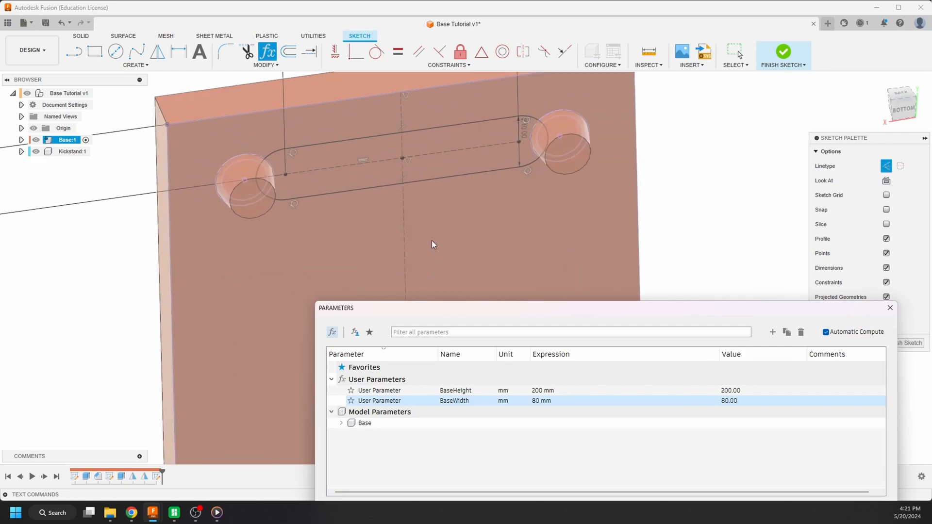
pyautogui.moveTo(423, 239)
pyautogui.keyDown('shift'); pyautogui.mouseDown(button='middle')
pyautogui.moveTo(406, 265)
pyautogui.moveTo(417, 241)
pyautogui.mouseUp(button='middle'); pyautogui.keyUp('shift')
pyautogui.scroll(-1, 324, 252)
pyautogui.scroll(-2, 282, 237)
pyautogui.keyDown('shift'); pyautogui.moveTo(282, 237); pyautogui.dragTo(265, 251, button='middle'); pyautogui.keyUp('shift')
pyautogui.scroll(3, 265, 250)
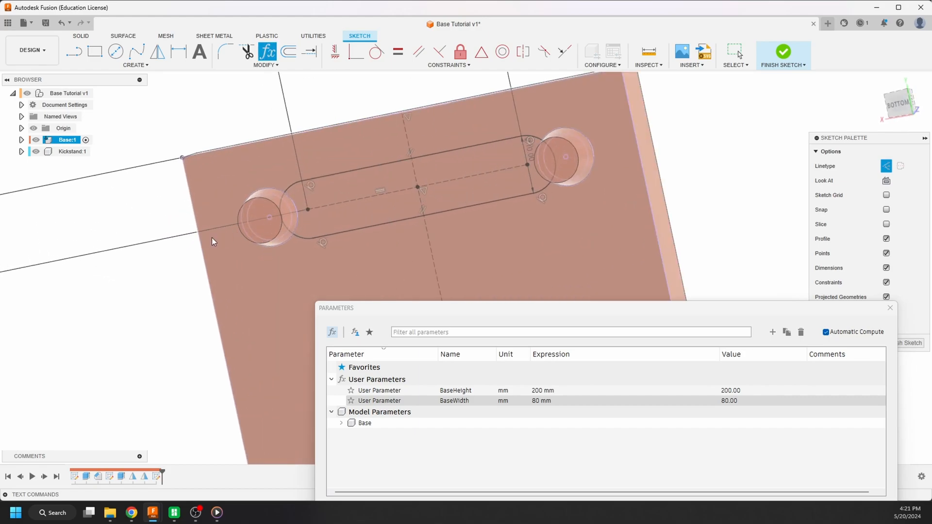
pyautogui.scroll(-3, 258, 225)
pyautogui.keyDown('shift'); pyautogui.moveTo(257, 229); pyautogui.dragTo(277, 244, button='middle'); pyautogui.keyUp('shift')
pyautogui.scroll(3, 264, 197)
pyautogui.scroll(-4, 264, 197)
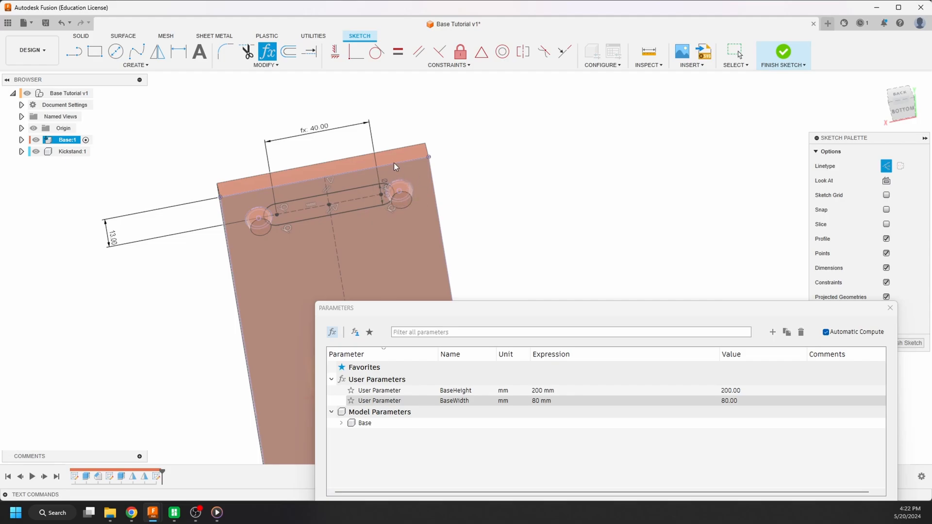
pyautogui.keyDown('shift'); pyautogui.moveTo(248, 186); pyautogui.dragTo(273, 256, button='middle'); pyautogui.keyUp('shift')
pyautogui.scroll(3, 272, 189)
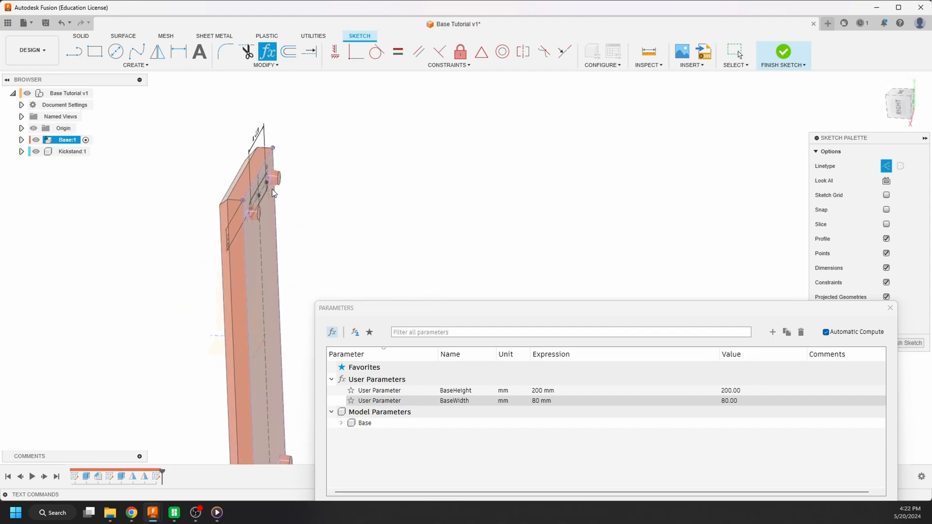
pyautogui.keyDown('shift'); pyautogui.moveTo(272, 188); pyautogui.dragTo(200, 180, button='middle'); pyautogui.keyUp('shift')
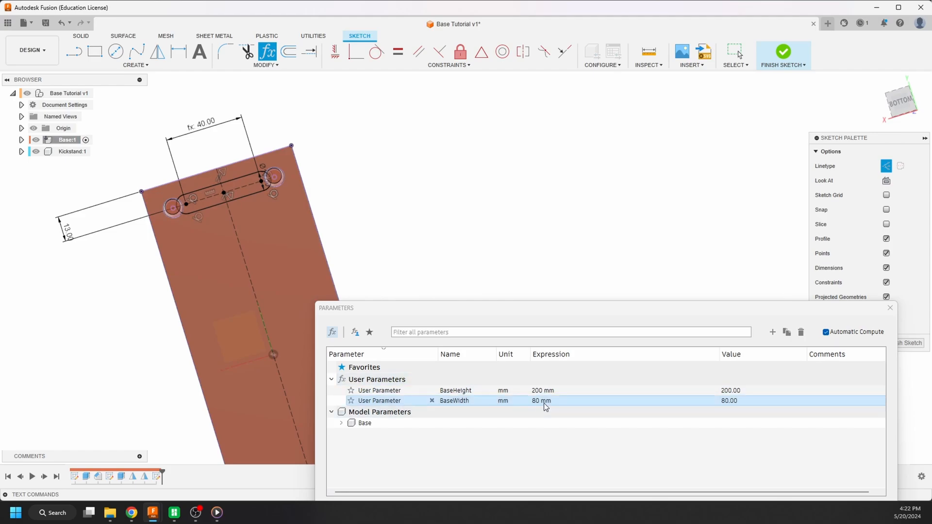
# - Set the BaseWidth user parameter back to 200 mm and close the parameter list
pyautogui.click(559, 400)
pyautogui.write('2')
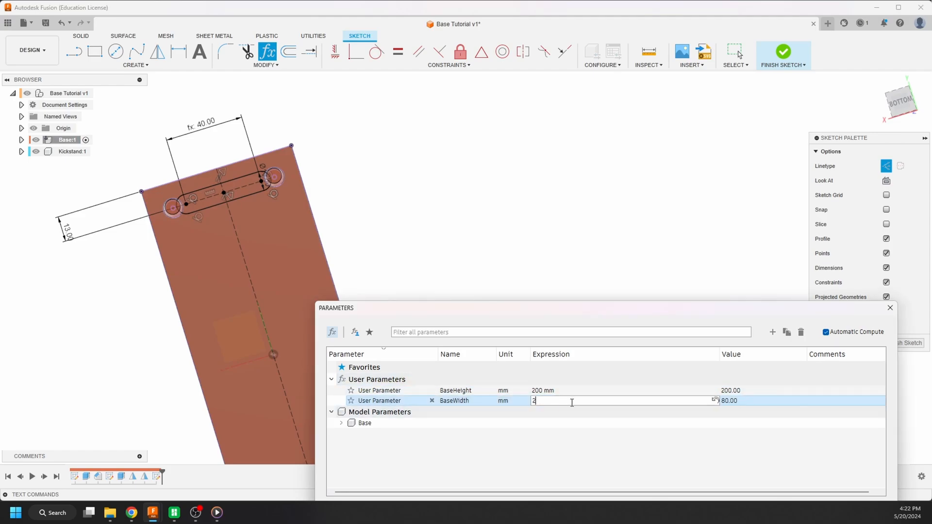
pyautogui.write('00')
pyautogui.press('Return')
pyautogui.scroll(-3, 394, 182)
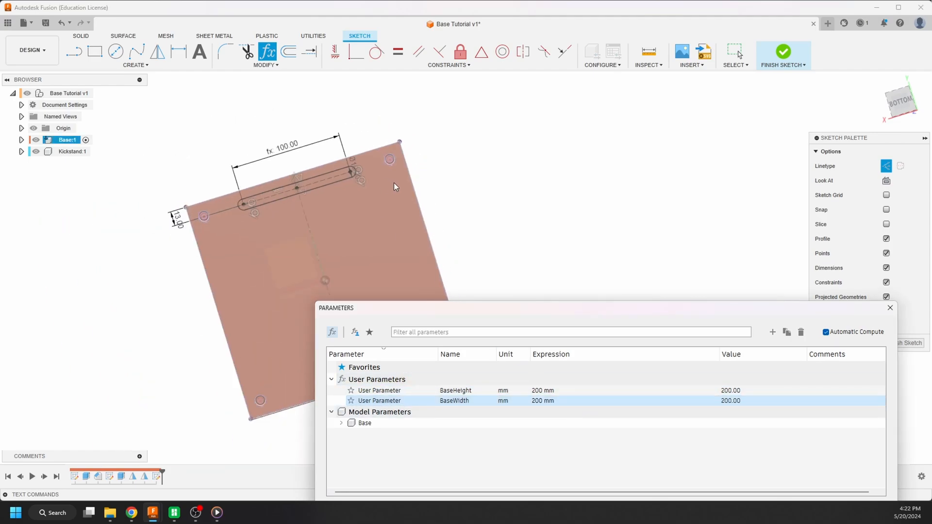
pyautogui.click(890, 307)
# - Offset the complete slot outline outward by 2 mm to form a surrounding wall profile
pyautogui.scroll(-2, 356, 185)
pyautogui.keyDown('shift'); pyautogui.moveTo(357, 185); pyautogui.dragTo(379, 220, button='middle'); pyautogui.keyUp('shift')
pyautogui.scroll(8, 315, 200)
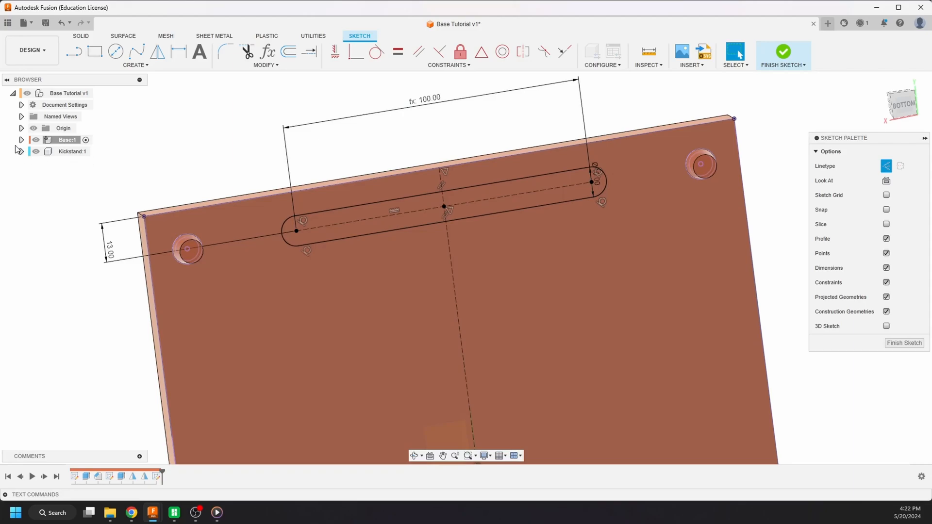
pyautogui.click(288, 51)
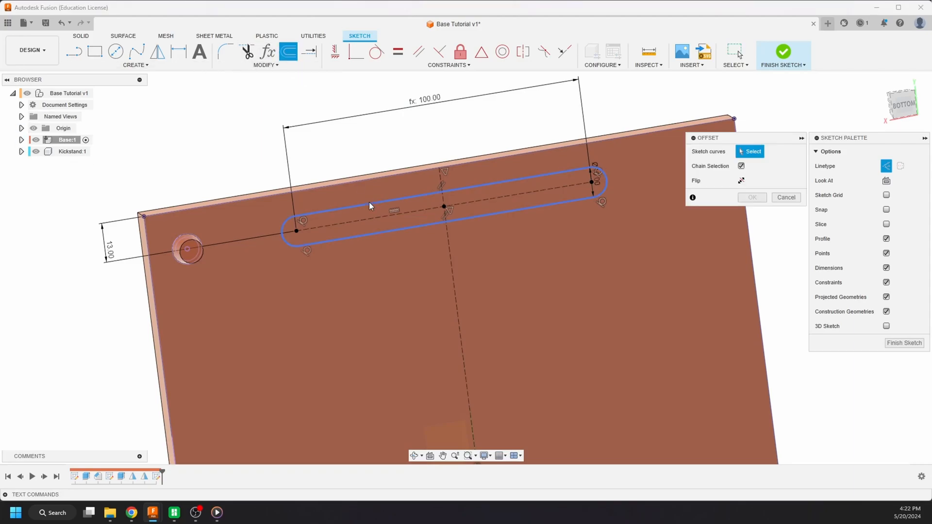
pyautogui.click(370, 202)
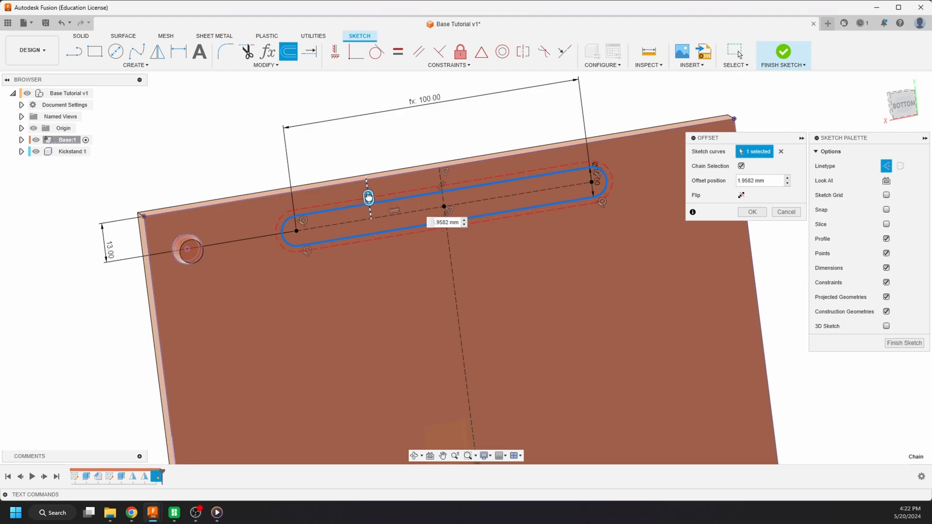
pyautogui.click(887, 167)
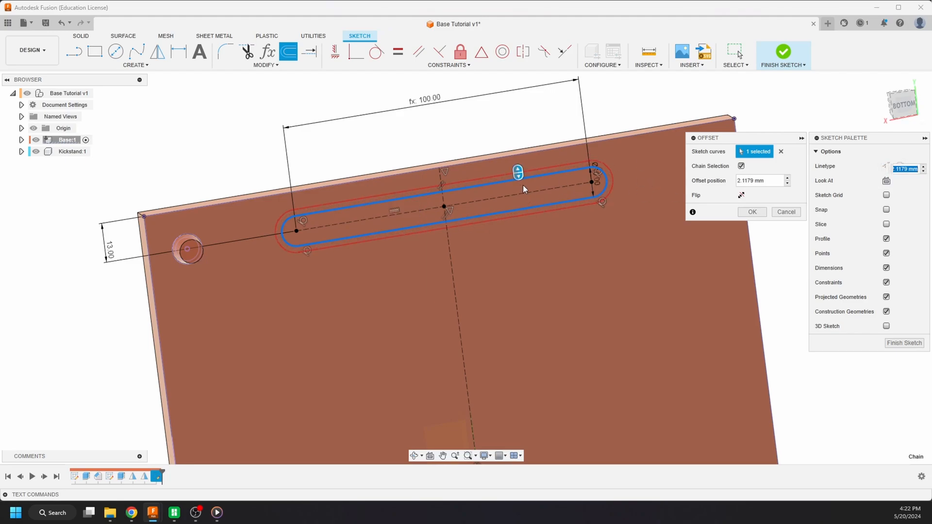
pyautogui.scroll(3, 523, 185)
pyautogui.moveTo(523, 185)
pyautogui.keyDown('shift'); pyautogui.mouseDown(button='middle')
pyautogui.moveTo(525, 174)
pyautogui.moveTo(502, 173)
pyautogui.moveTo(480, 188)
pyautogui.moveTo(503, 171)
pyautogui.mouseUp(button='middle'); pyautogui.keyUp('shift')
pyautogui.scroll(-1, 467, 181)
pyautogui.scroll(-1, 468, 180)
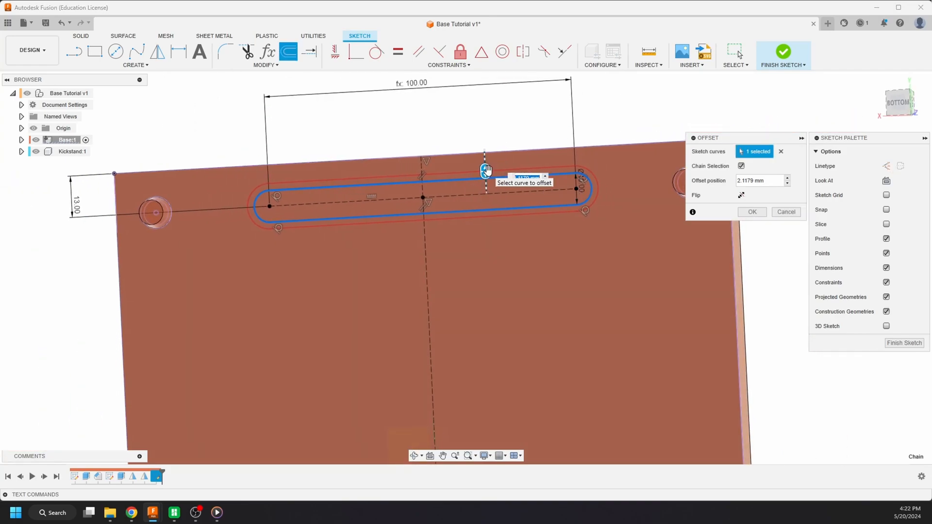
pyautogui.write('2')
pyautogui.press('Return')
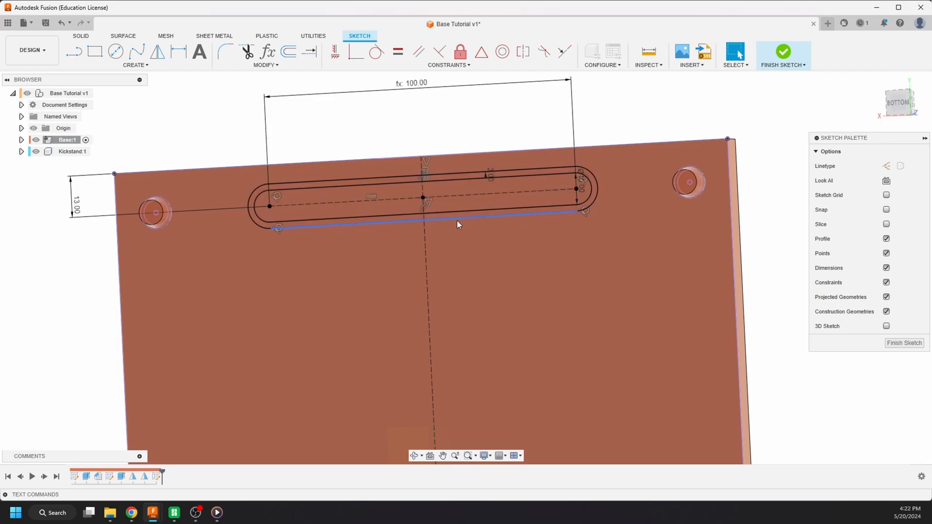
# - Extrude the ring between the two slot outlines 5 mm out from the plate's back face, joined to the base
pyautogui.press('e')
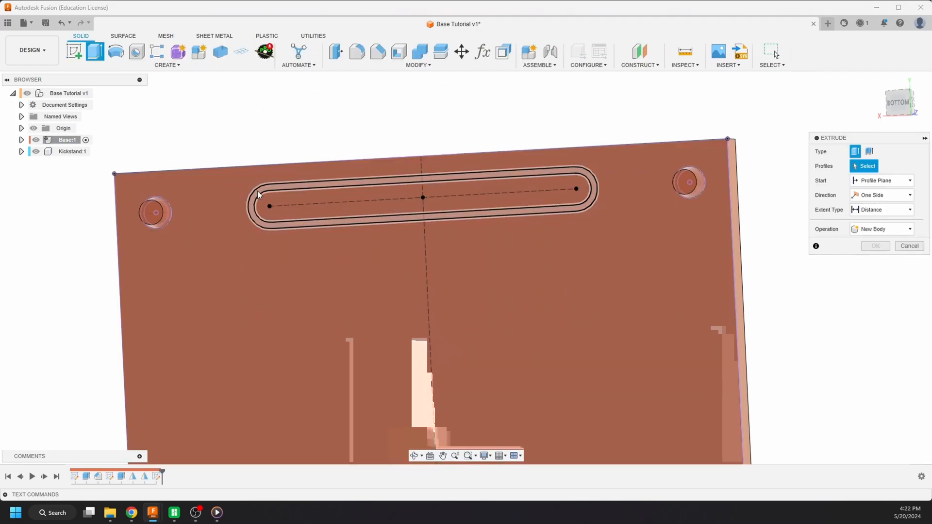
pyautogui.click(257, 192)
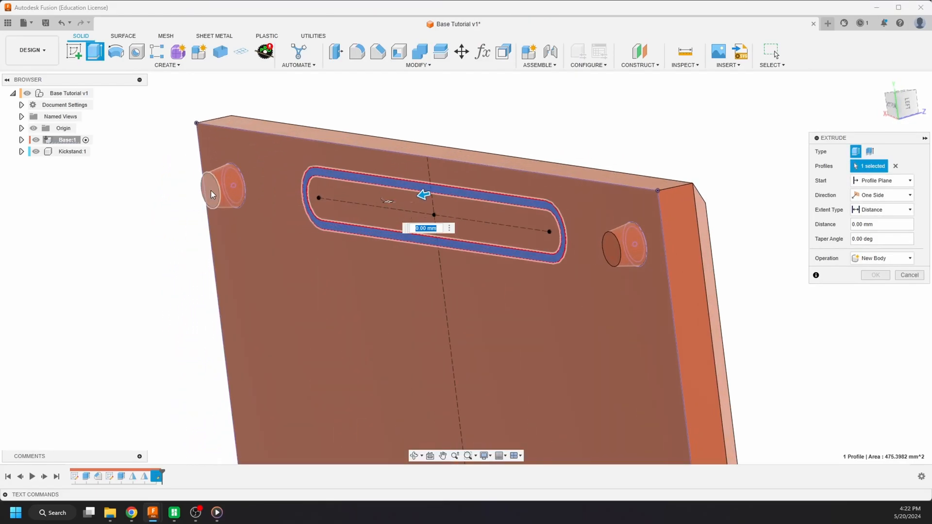
pyautogui.write('6')
pyautogui.moveTo(261, 241)
pyautogui.keyDown('shift'); pyautogui.mouseDown(button='middle')
pyautogui.moveTo(281, 291)
pyautogui.moveTo(167, 328)
pyautogui.moveTo(195, 265)
pyautogui.moveTo(179, 256)
pyautogui.moveTo(250, 246)
pyautogui.moveTo(257, 253)
pyautogui.mouseUp(button='middle'); pyautogui.keyUp('shift')
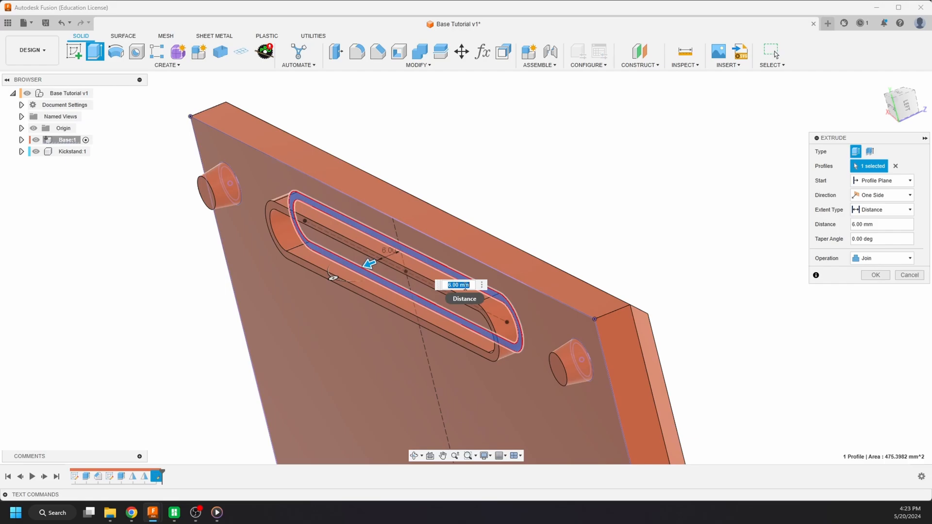
pyautogui.write('5')
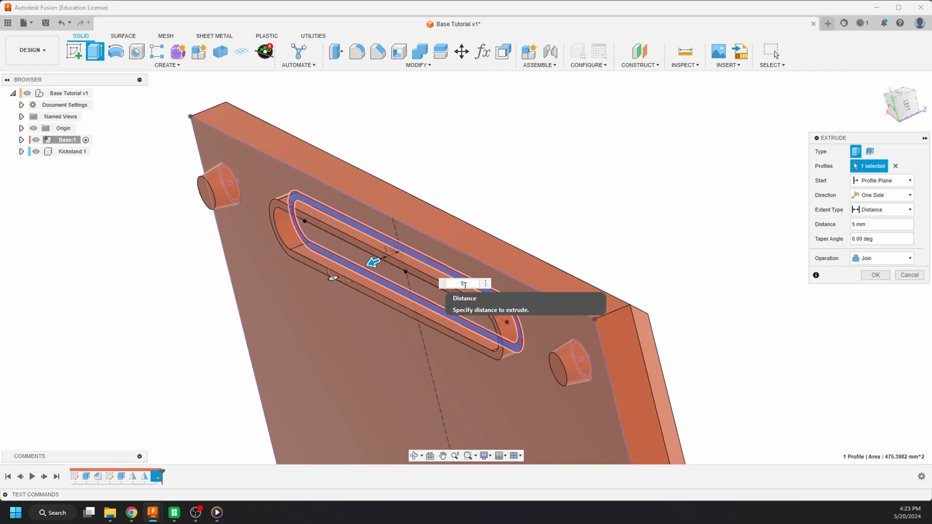
pyautogui.keyDown('shift'); pyautogui.moveTo(447, 296); pyautogui.dragTo(303, 250, button='middle'); pyautogui.keyUp('shift')
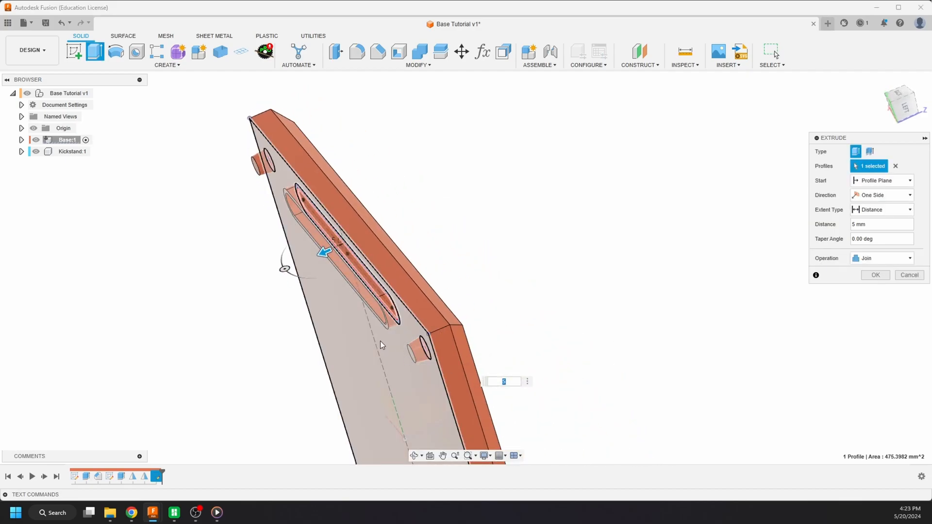
pyautogui.keyDown('shift'); pyautogui.moveTo(381, 346); pyautogui.dragTo(352, 210, button='middle'); pyautogui.keyUp('shift')
pyautogui.scroll(6, 353, 210)
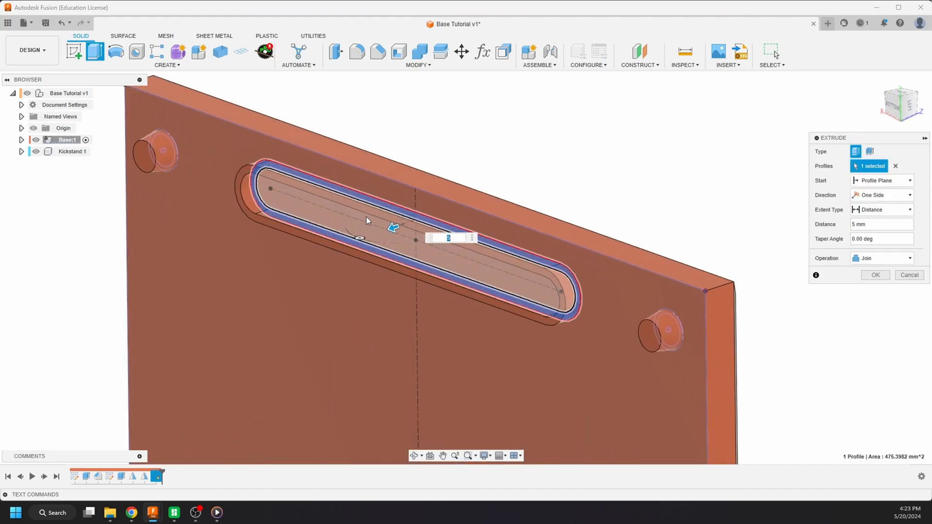
pyautogui.click(875, 276)
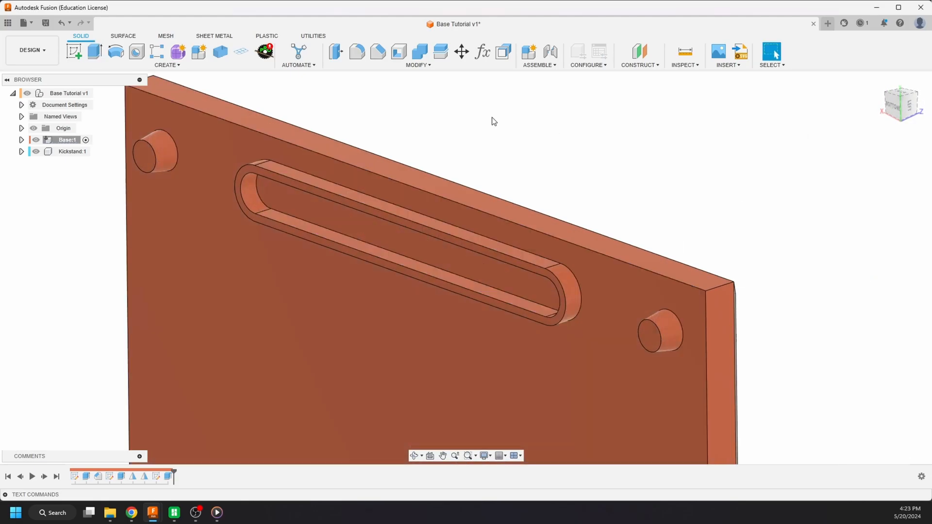
# - Reopen Sketch3 and draw a rectangle about 74 mm wide inside the slot, starting from its inner upper edge
pyautogui.scroll(-3, 491, 141)
pyautogui.scroll(4, 383, 185)
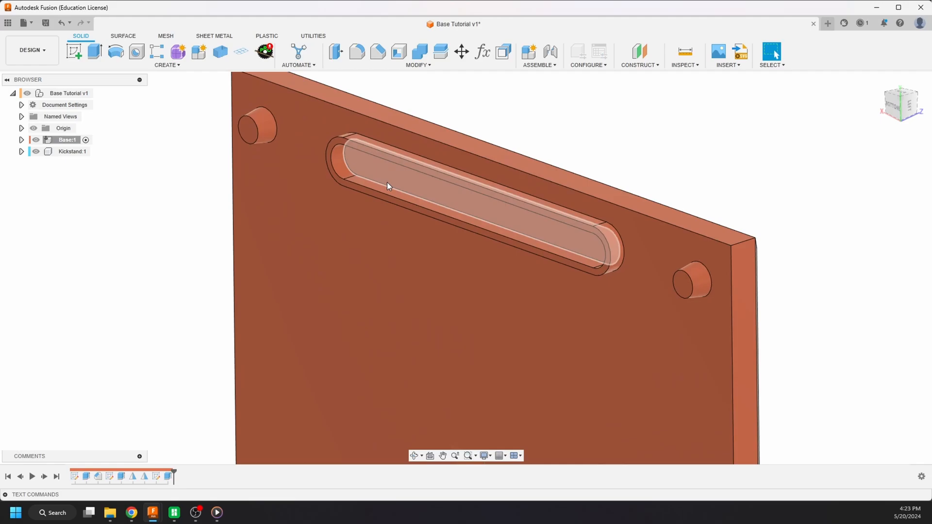
pyautogui.keyDown('shift'); pyautogui.moveTo(387, 182); pyautogui.dragTo(440, 142, button='middle'); pyautogui.keyUp('shift')
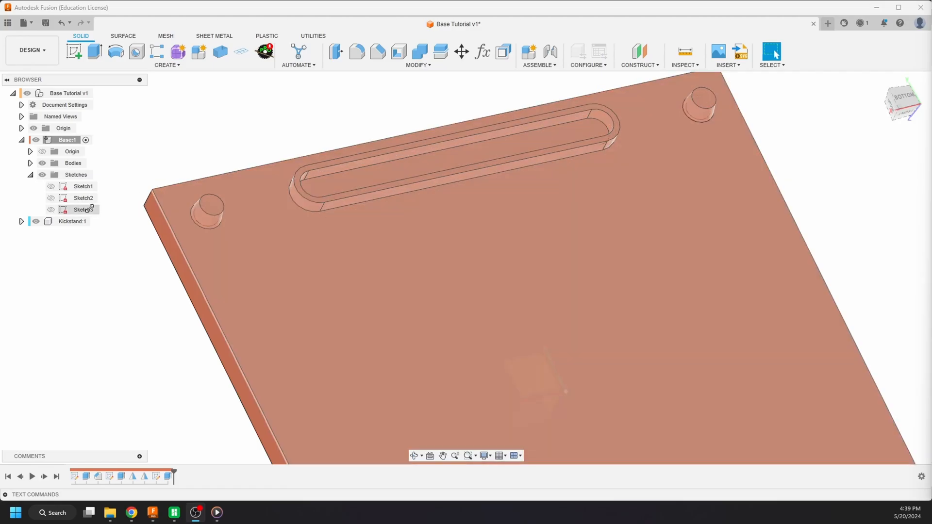
pyautogui.doubleClick(83, 209)
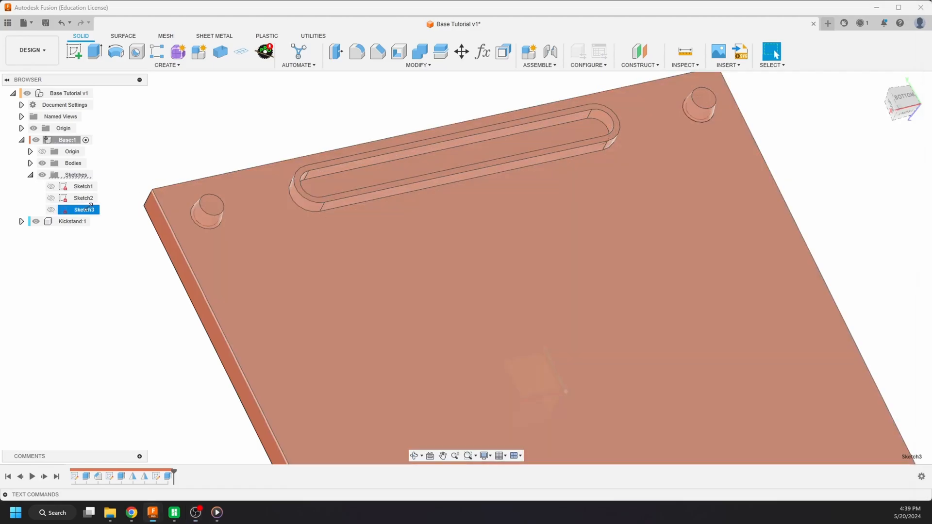
pyautogui.scroll(5, 354, 226)
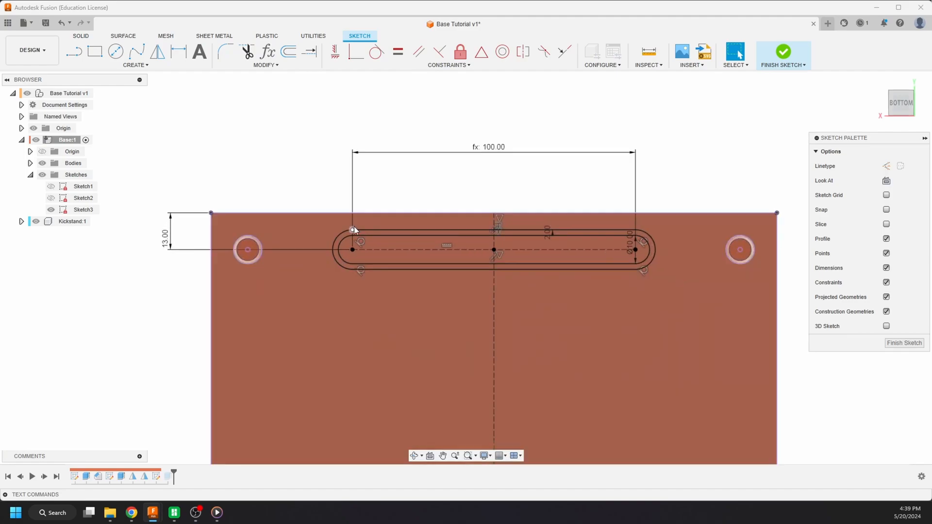
pyautogui.scroll(3, 326, 143)
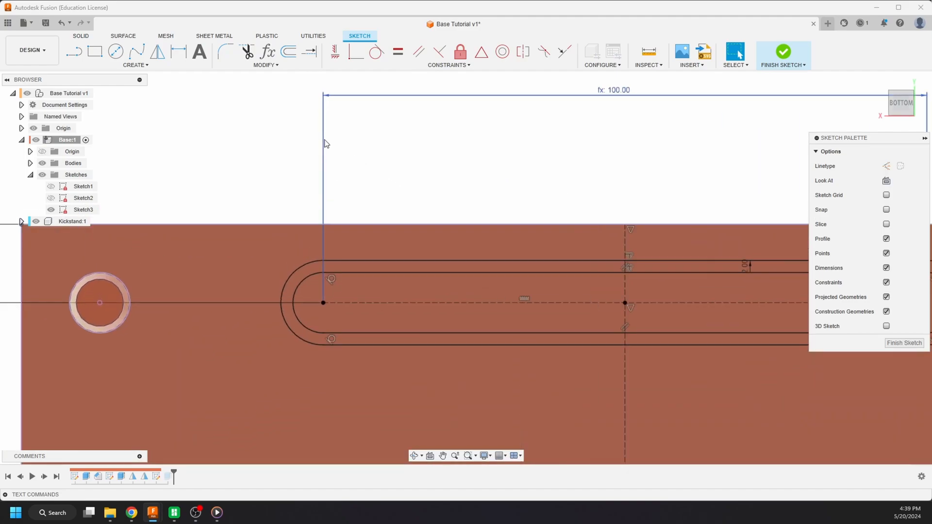
pyautogui.scroll(-2, 350, 146)
pyautogui.scroll(2, 605, 151)
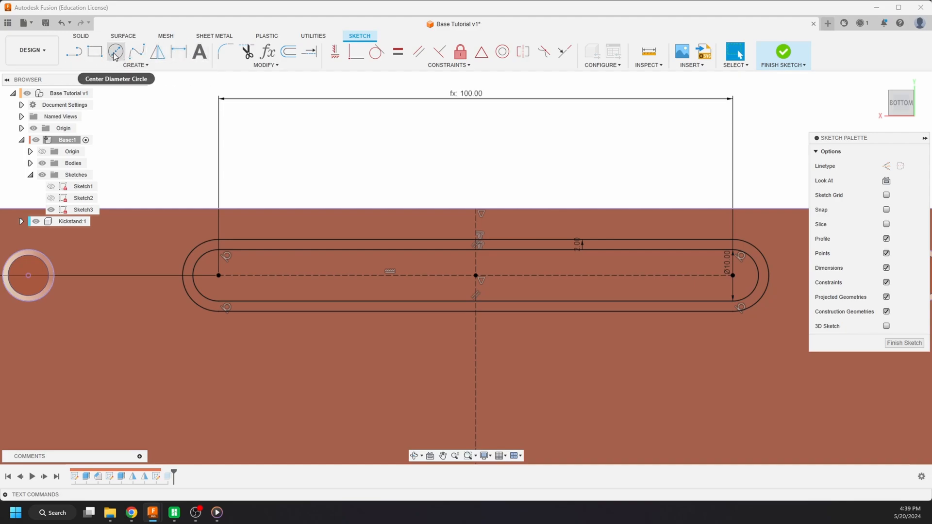
pyautogui.press('r')
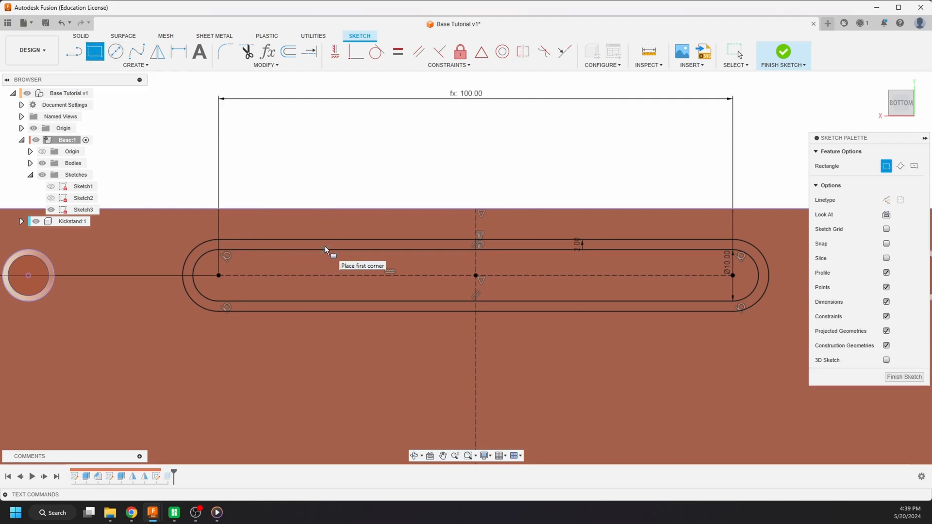
pyautogui.click(475, 275)
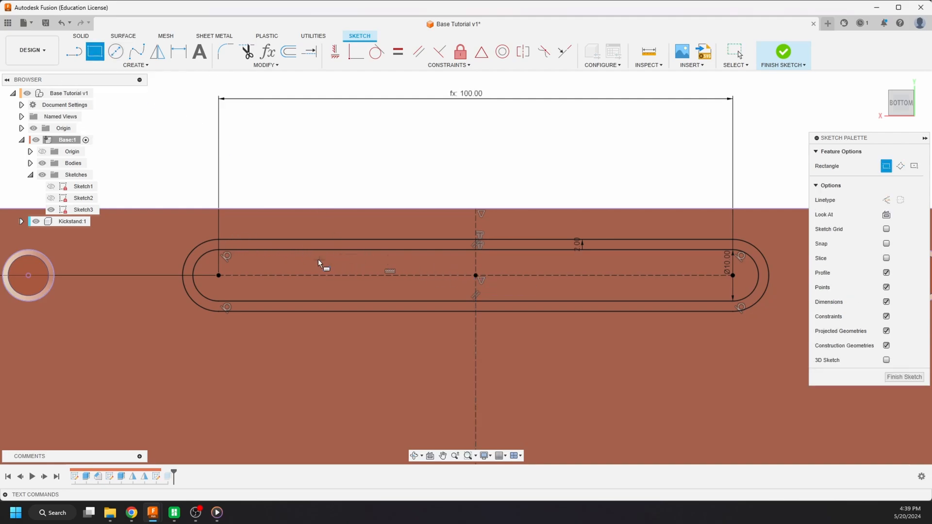
pyautogui.click(287, 252)
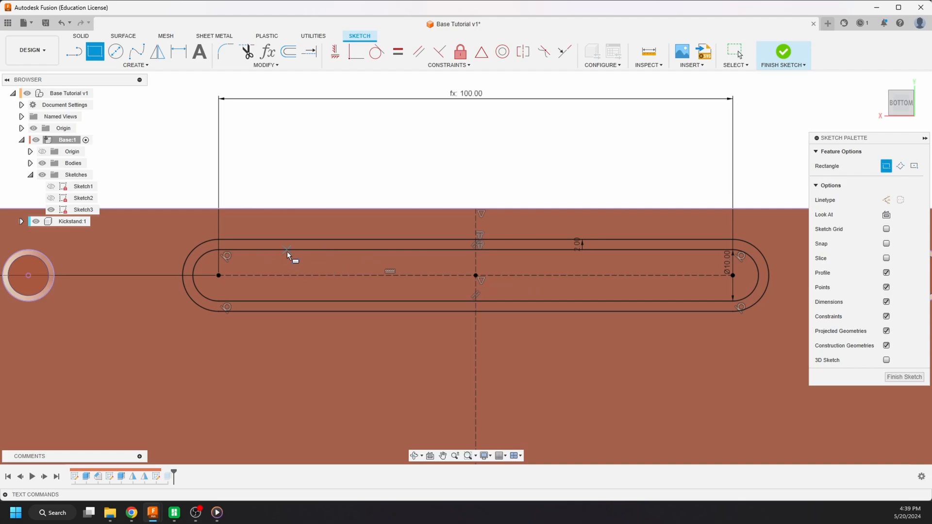
pyautogui.click(669, 265)
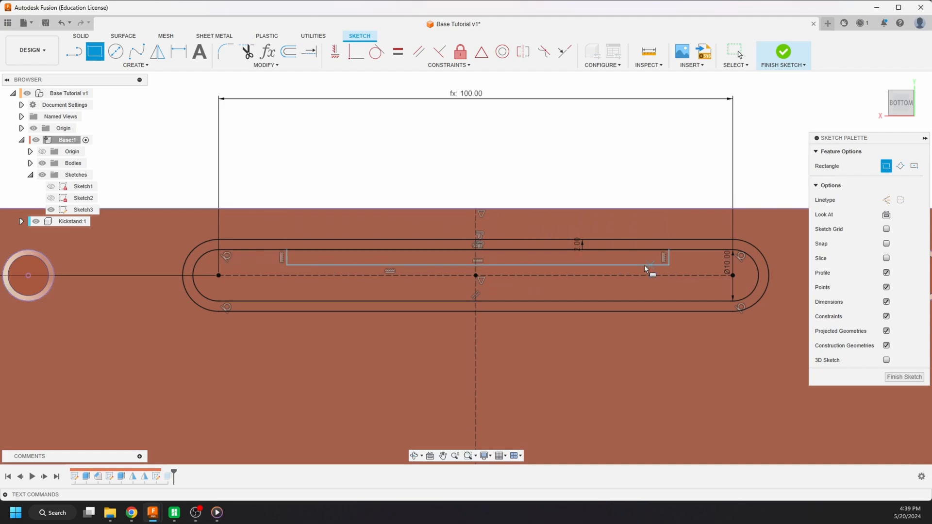
pyautogui.press('Escape')
# - Centre the inner rectangle by making the midpoint of its lower edge coincident with the vertical construction line
pyautogui.click(525, 266)
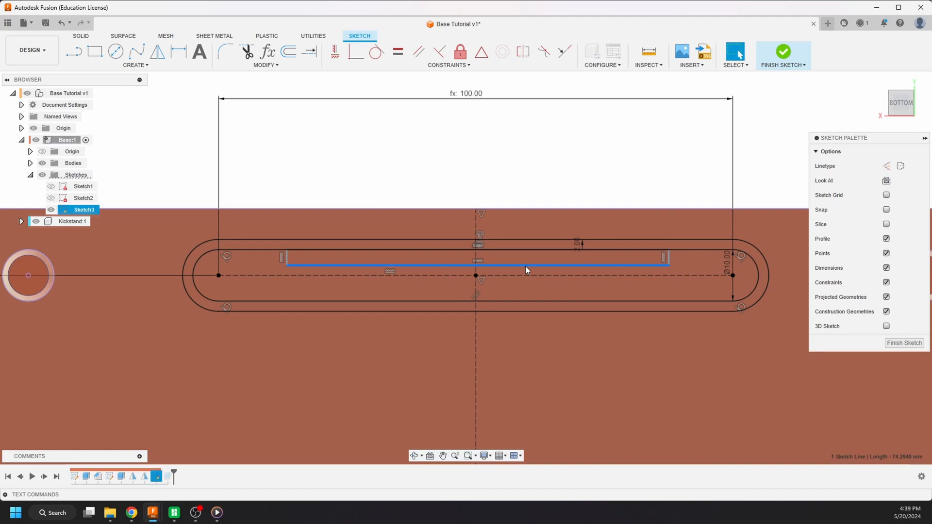
pyautogui.click(476, 217)
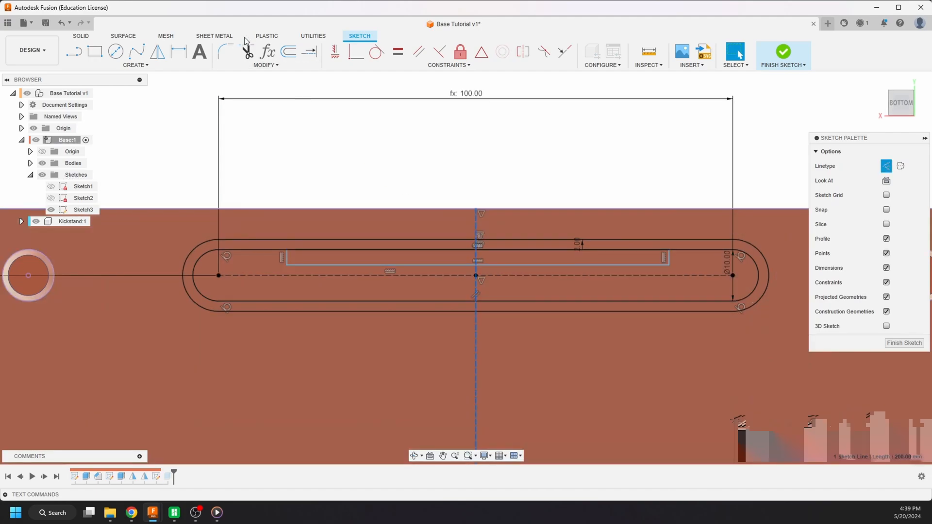
pyautogui.click(356, 52)
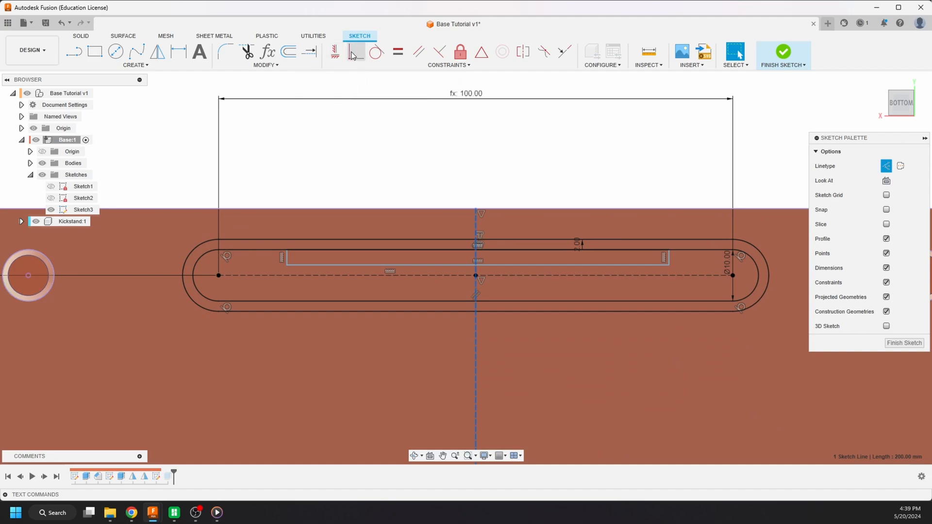
pyautogui.click(479, 266)
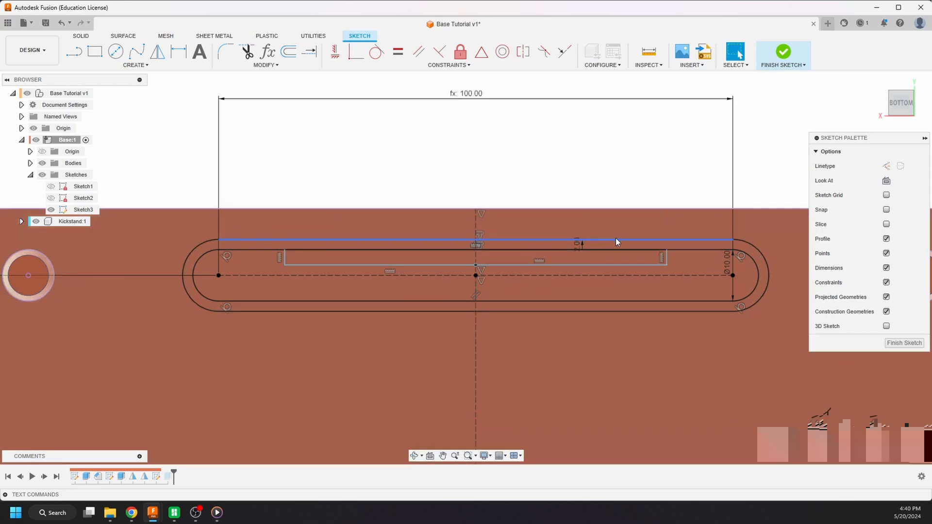
# - Dimension the inner rectangle's height between its lower edge and the slot's inner upper edge as 3 mm
pyautogui.press('d')
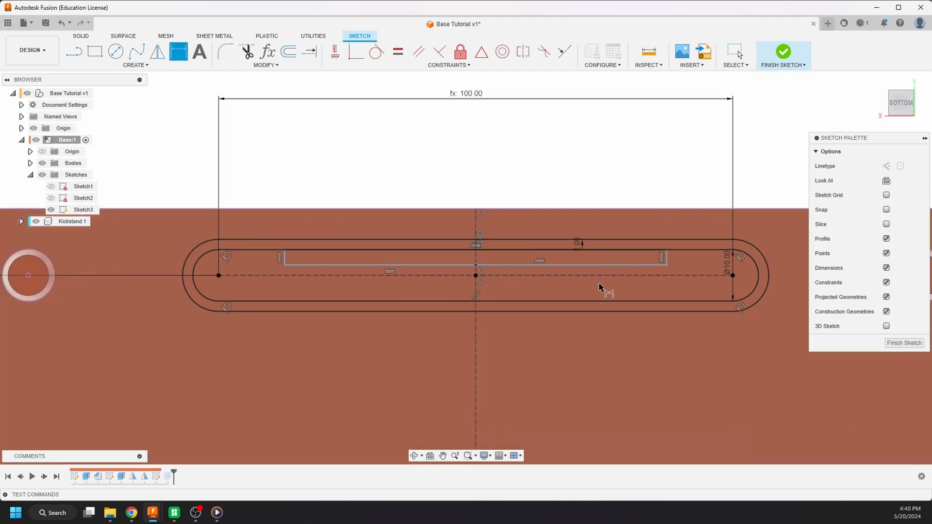
pyautogui.click(613, 251)
pyautogui.click(700, 141)
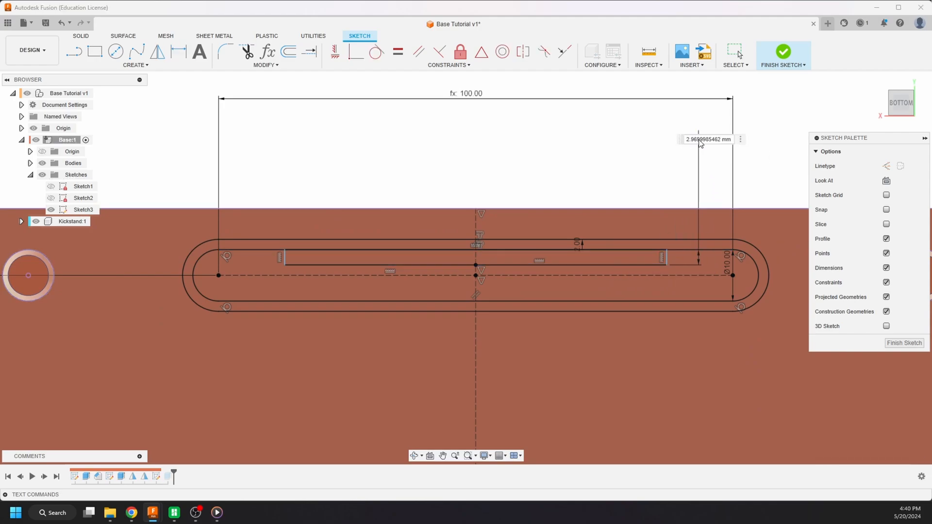
pyautogui.write('3')
pyautogui.press('Return')
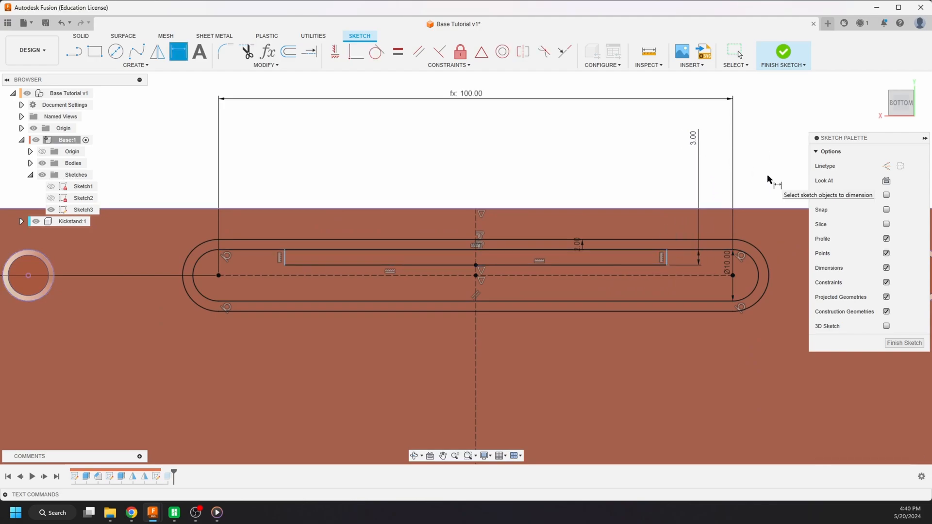
pyautogui.press('Escape')
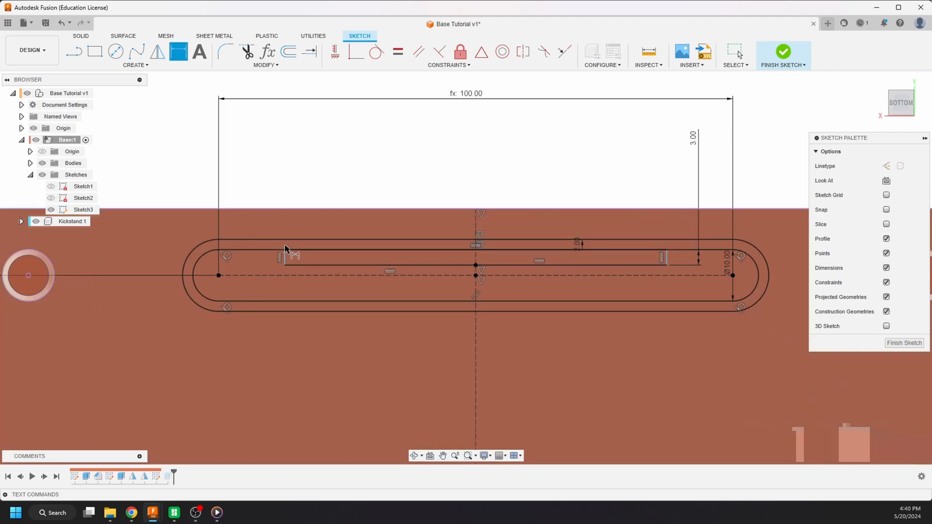
# - Dimension the inner rectangle's width between its two short sides, referencing the slot's centre-to-centre length dimension d19
pyautogui.click(286, 259)
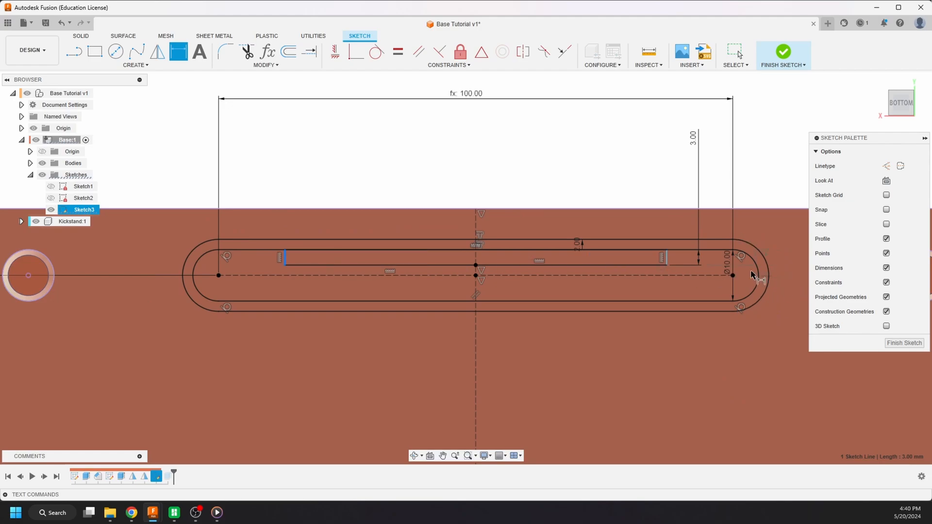
pyautogui.keyDown('shift'); pyautogui.click(668, 258); pyautogui.keyUp('shift')
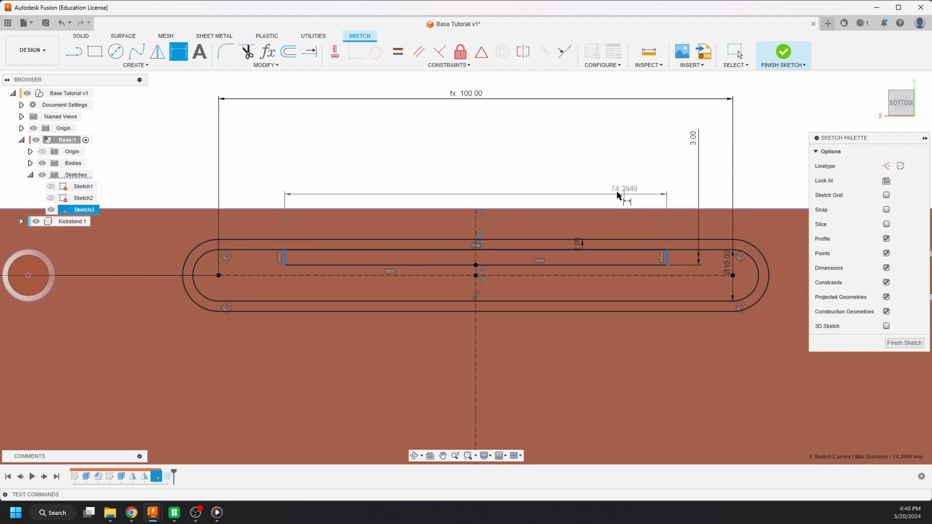
pyautogui.click(362, 156)
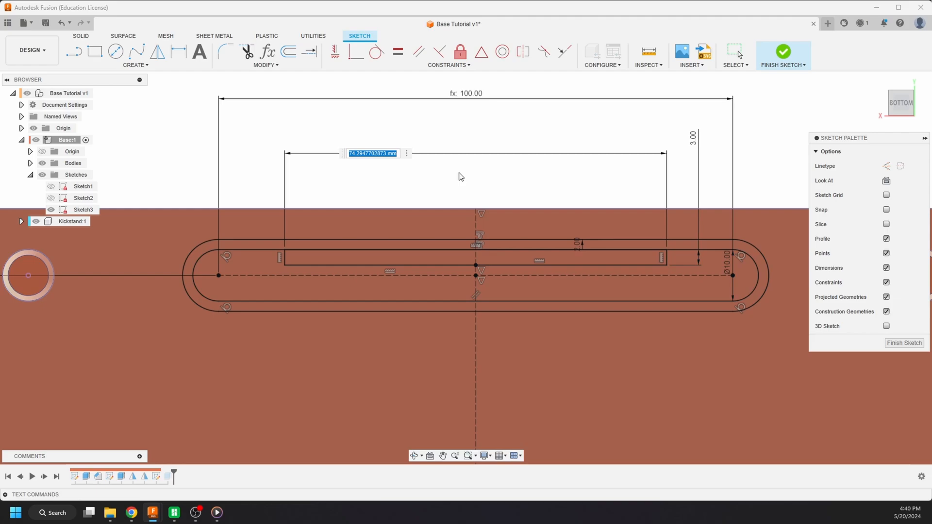
pyautogui.click(468, 95)
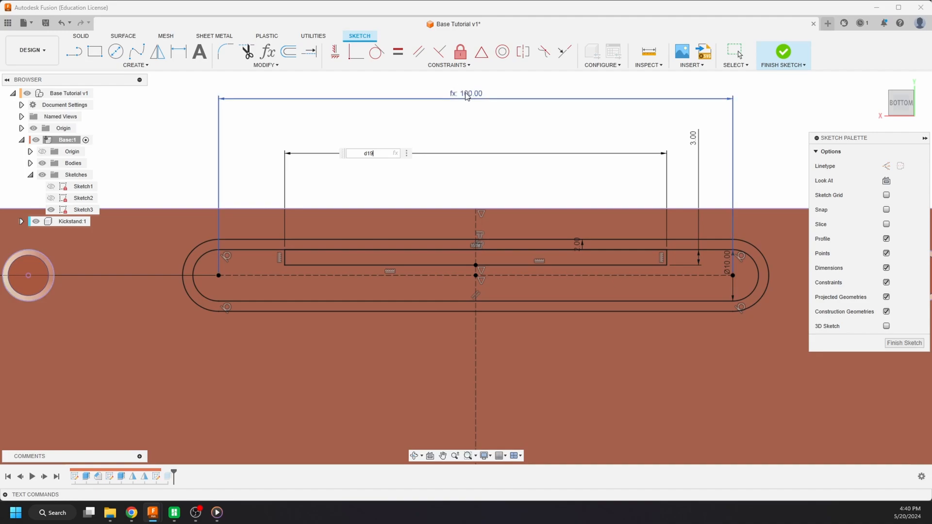
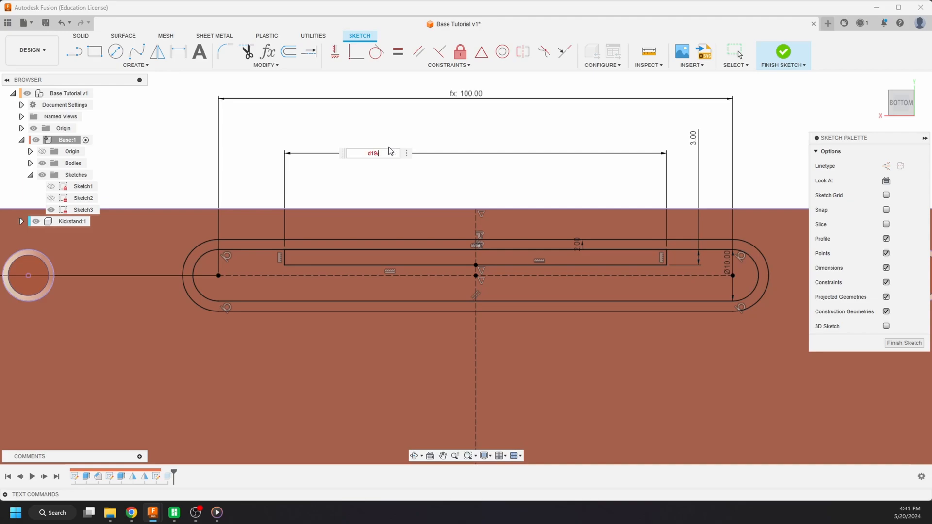
# - Complete the inner rectangle's width expression as d19/2, and change it to d19/1.5
pyautogui.write('2')
pyautogui.press('Return')
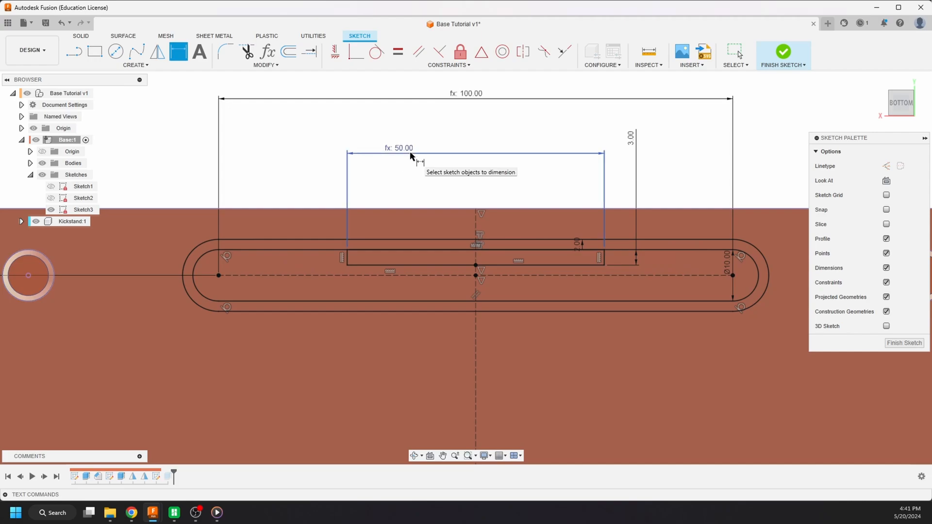
pyautogui.press('Escape')
pyautogui.doubleClick(411, 152)
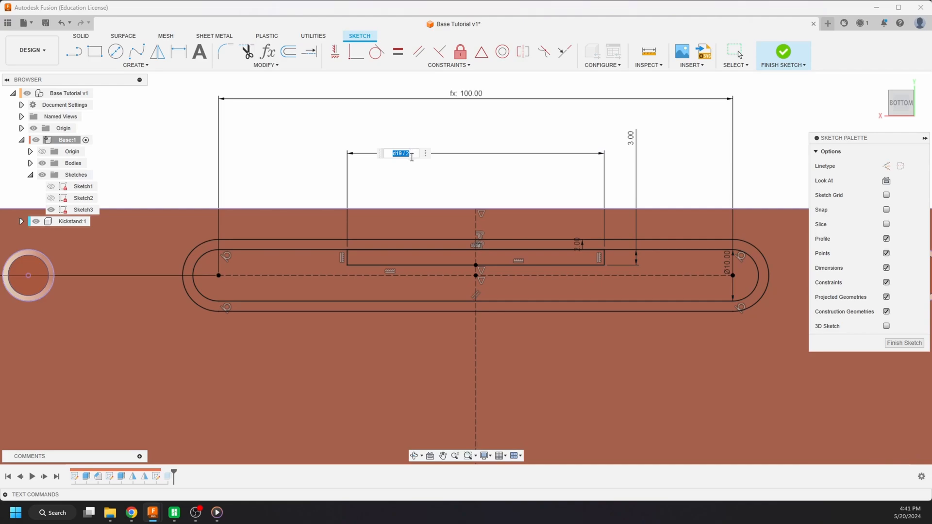
pyautogui.click(412, 156)
pyautogui.write('1.5')
pyautogui.press('Return')
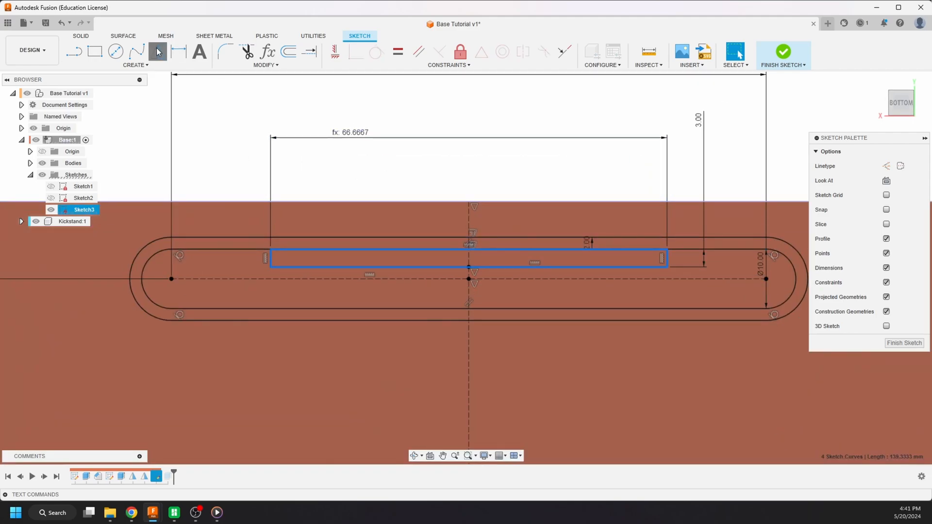
# - Mirror the four lines of the inner rectangle across the slot's horizontal construction line and finish the sketch
pyautogui.click(157, 51)
pyautogui.click(404, 280)
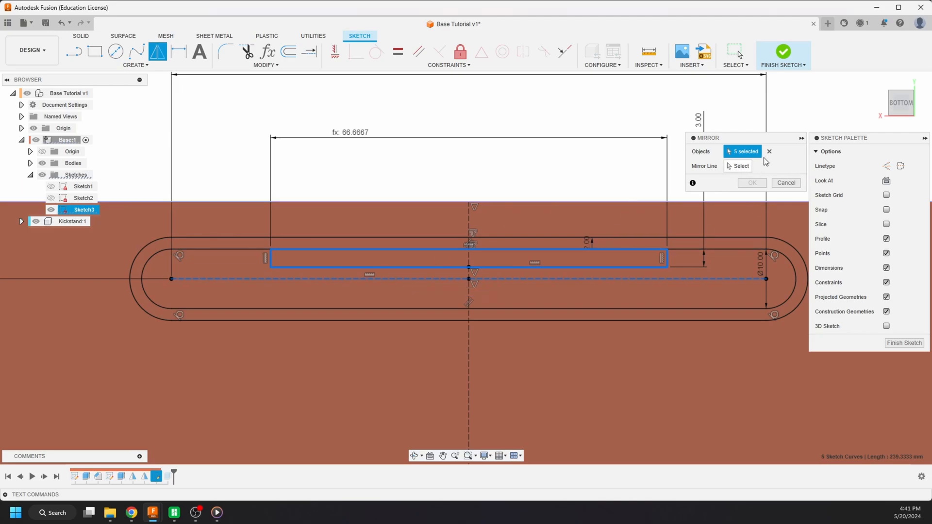
pyautogui.click(769, 152)
pyautogui.doubleClick(642, 267)
pyautogui.click(738, 166)
pyautogui.click(685, 279)
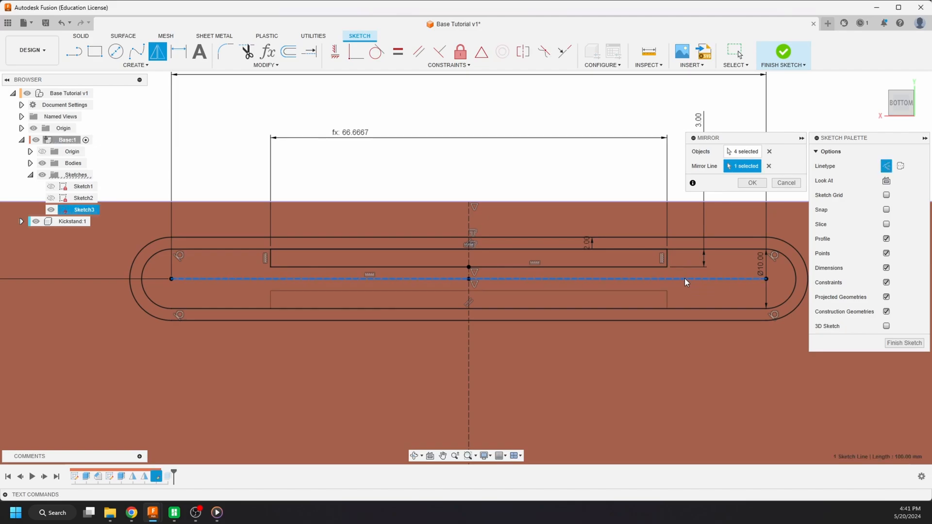
pyautogui.click(755, 183)
pyautogui.scroll(-3, 471, 126)
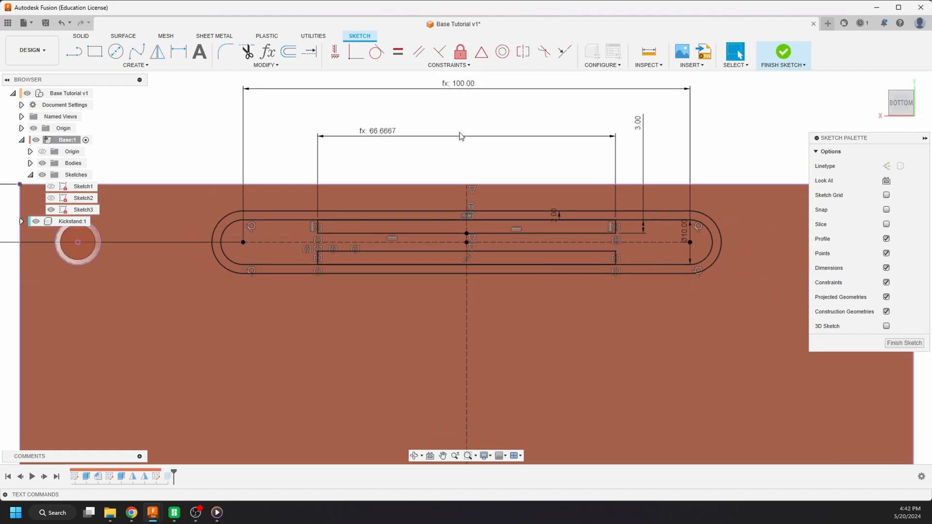
pyautogui.click(780, 54)
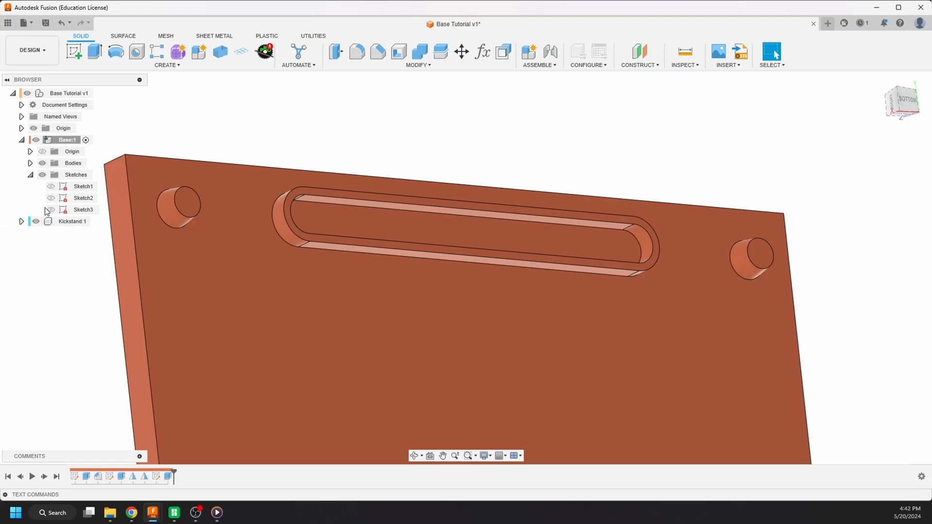
# - Show Sketch3 and extrude both inner rectangles -3 mm starting from the slot wall's rim face, joined to the base body
pyautogui.click(50, 210)
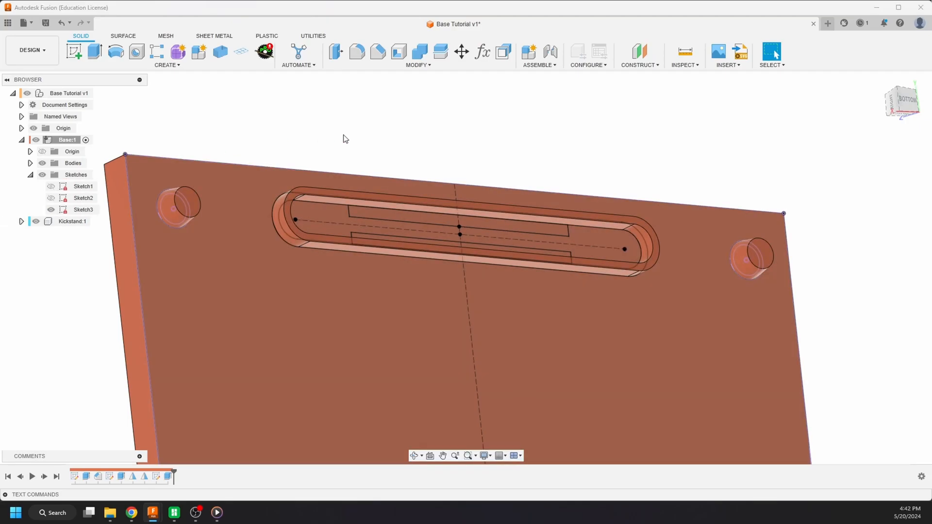
pyautogui.press('e')
pyautogui.scroll(3, 384, 215)
pyautogui.click(384, 215)
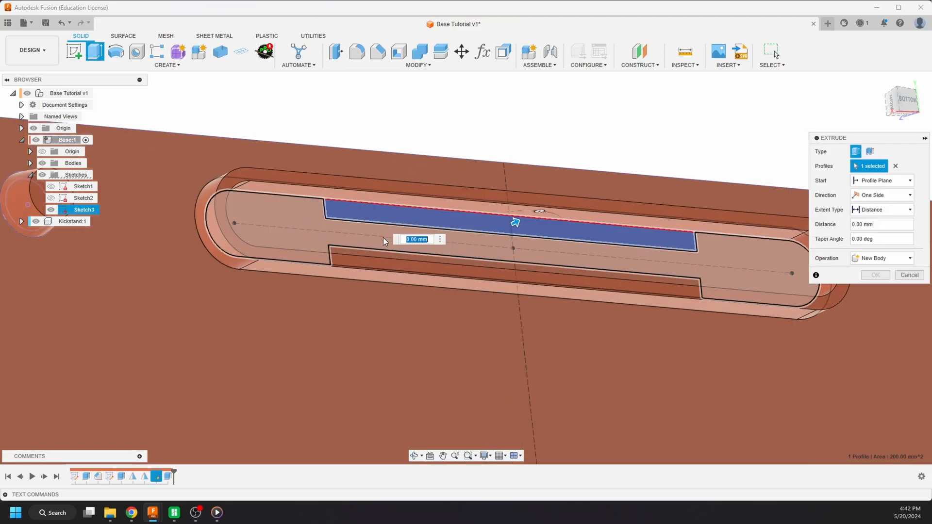
pyautogui.keyDown('shift'); pyautogui.moveTo(383, 238); pyautogui.dragTo(413, 192, button='middle'); pyautogui.keyUp('shift')
pyautogui.click(378, 269)
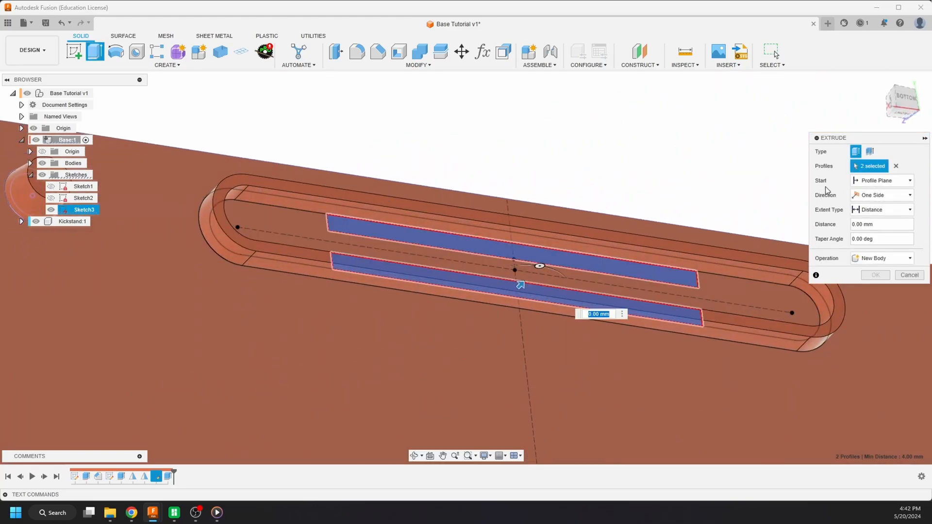
pyautogui.click(883, 187)
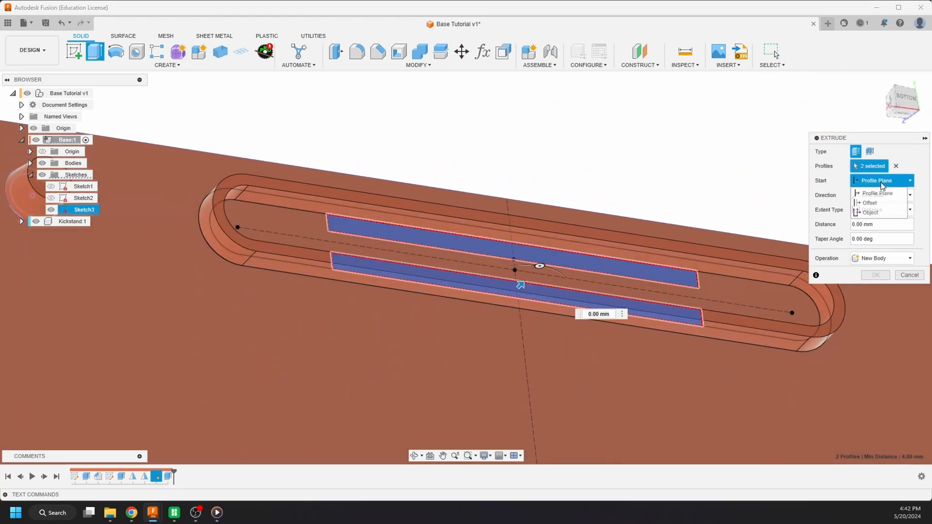
pyautogui.click(877, 213)
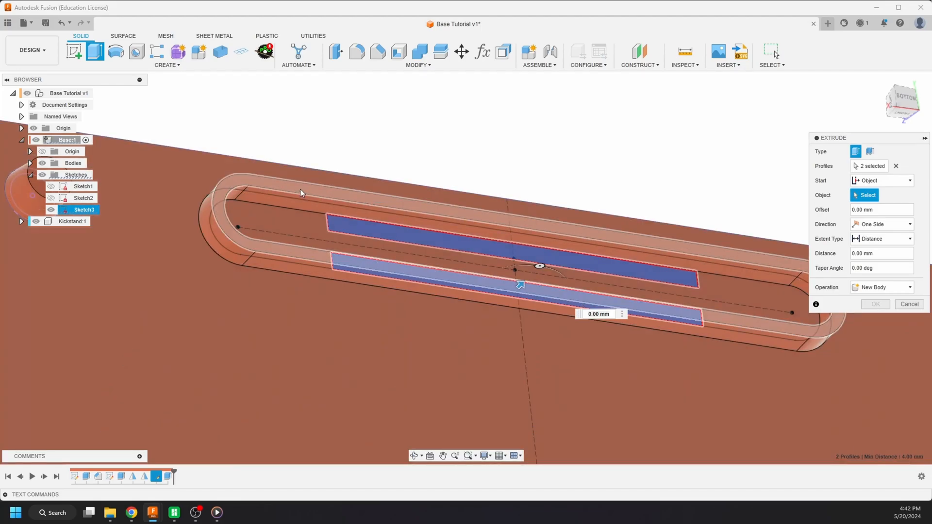
pyautogui.click(301, 190)
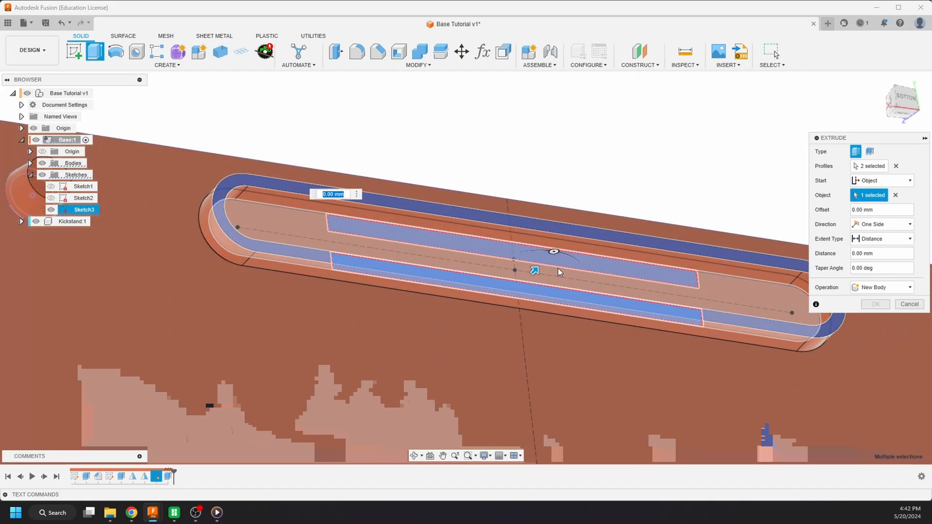
pyautogui.moveTo(534, 270); pyautogui.dragTo(526, 279)
pyautogui.scroll(3, 345, 217)
pyautogui.moveTo(345, 217)
pyautogui.keyDown('shift'); pyautogui.mouseDown(button='middle')
pyautogui.moveTo(386, 223)
pyautogui.moveTo(359, 215)
pyautogui.mouseUp(button='middle'); pyautogui.keyUp('shift')
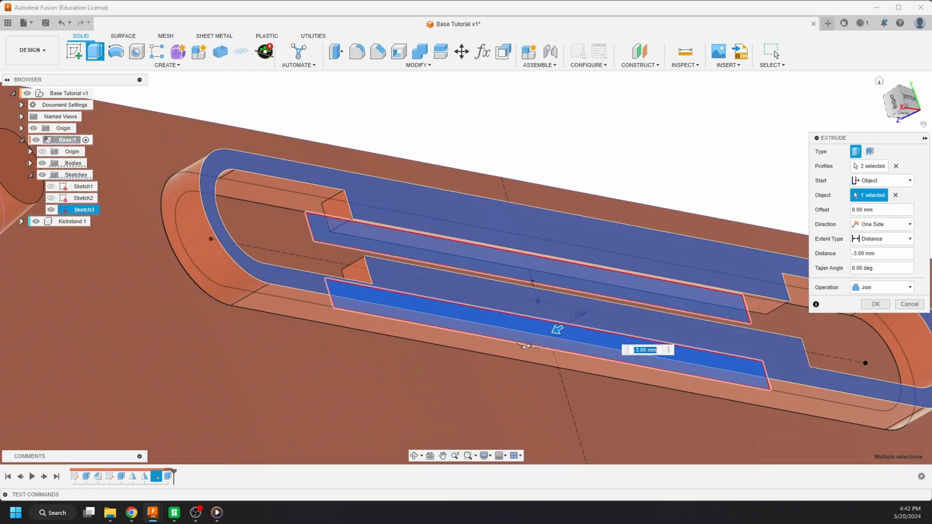
pyautogui.press('Return')
pyautogui.scroll(-4, 505, 131)
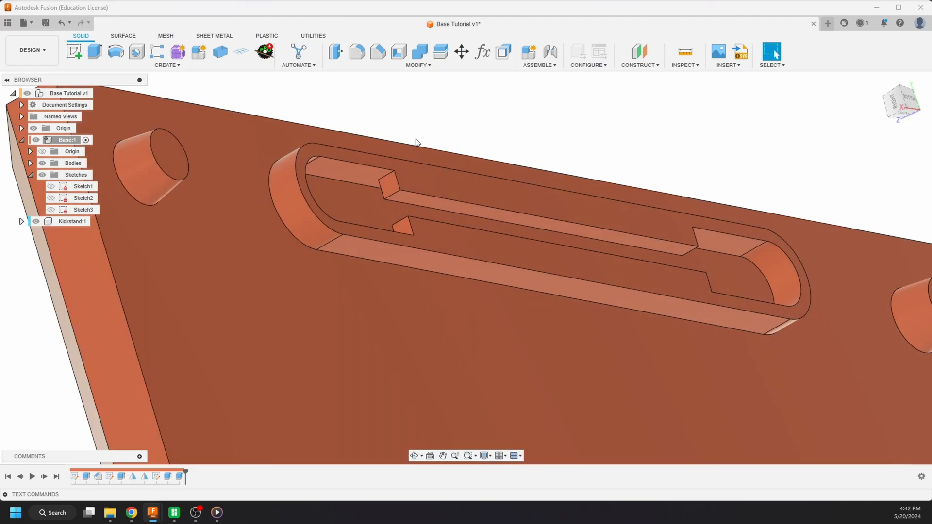
# - Examine the two ledges inside the slot and the slot wall's height next to the pegs from several angles
pyautogui.keyDown('shift'); pyautogui.moveTo(454, 137); pyautogui.dragTo(453, 222, button='middle'); pyautogui.keyUp('shift')
pyautogui.scroll(8, 453, 223)
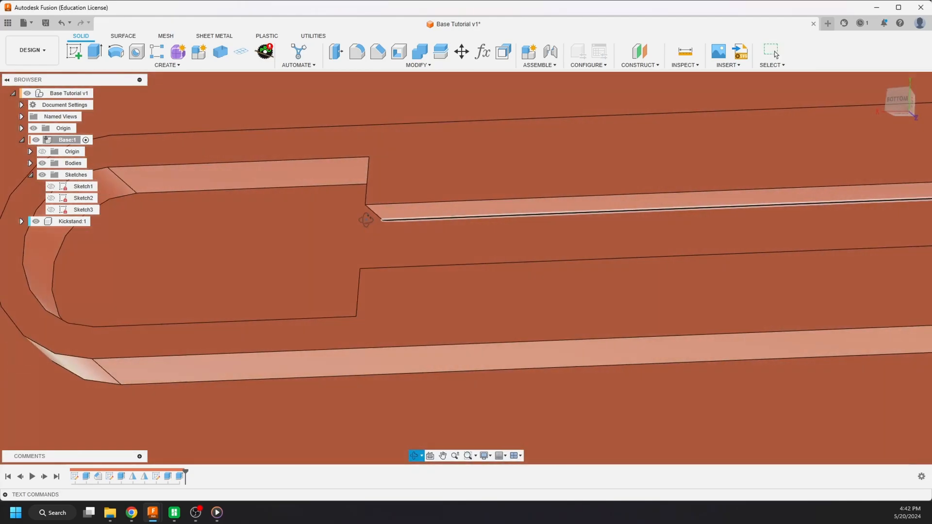
pyautogui.keyDown('shift'); pyautogui.moveTo(366, 220); pyautogui.dragTo(316, 220, button='middle'); pyautogui.keyUp('shift')
pyautogui.scroll(8, 333, 222)
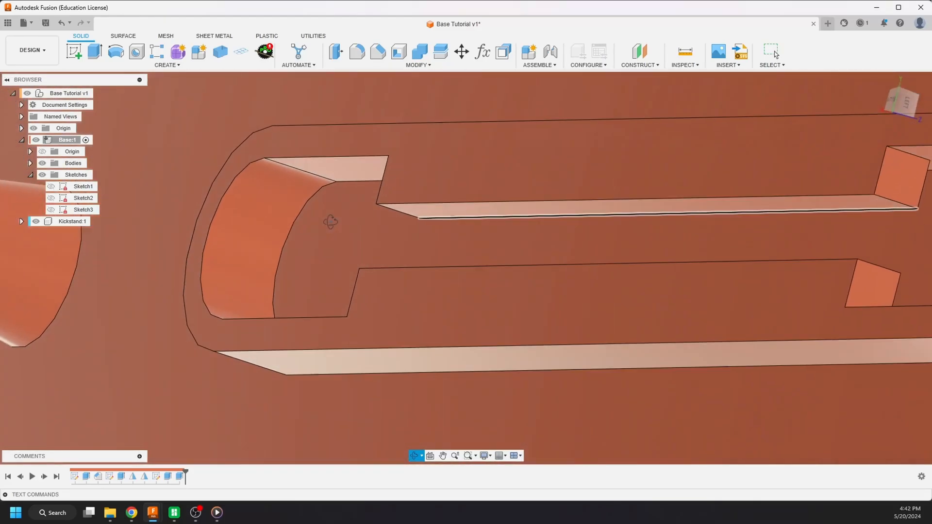
pyautogui.moveTo(379, 227)
pyautogui.keyDown('shift'); pyautogui.mouseDown(button='middle')
pyautogui.moveTo(437, 209)
pyautogui.moveTo(423, 210)
pyautogui.moveTo(424, 235)
pyautogui.moveTo(418, 227)
pyautogui.mouseUp(button='middle'); pyautogui.keyUp('shift')
pyautogui.scroll(-10, 411, 191)
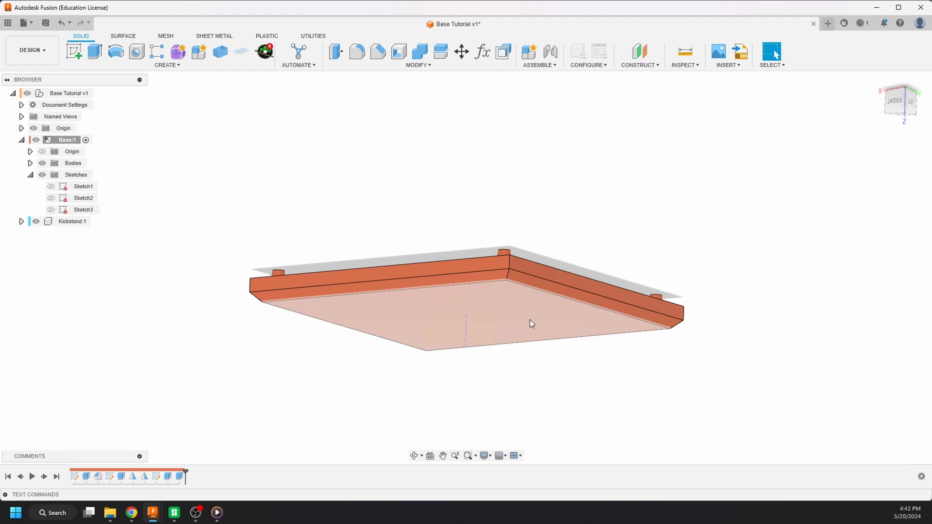
pyautogui.keyDown('shift'); pyautogui.moveTo(530, 320); pyautogui.dragTo(525, 333, button='middle'); pyautogui.keyUp('shift')
pyautogui.scroll(3, 452, 278)
pyautogui.scroll(-5, 171, 307)
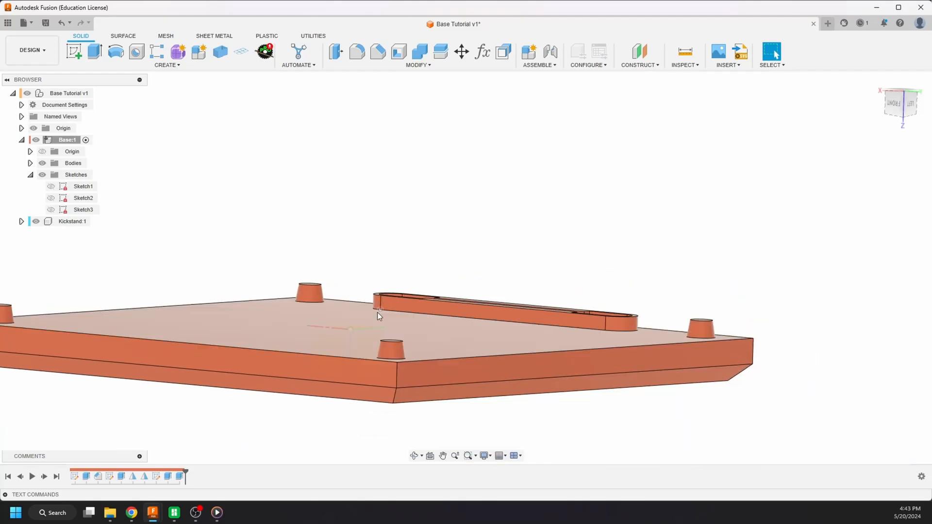
pyautogui.scroll(4, 368, 272)
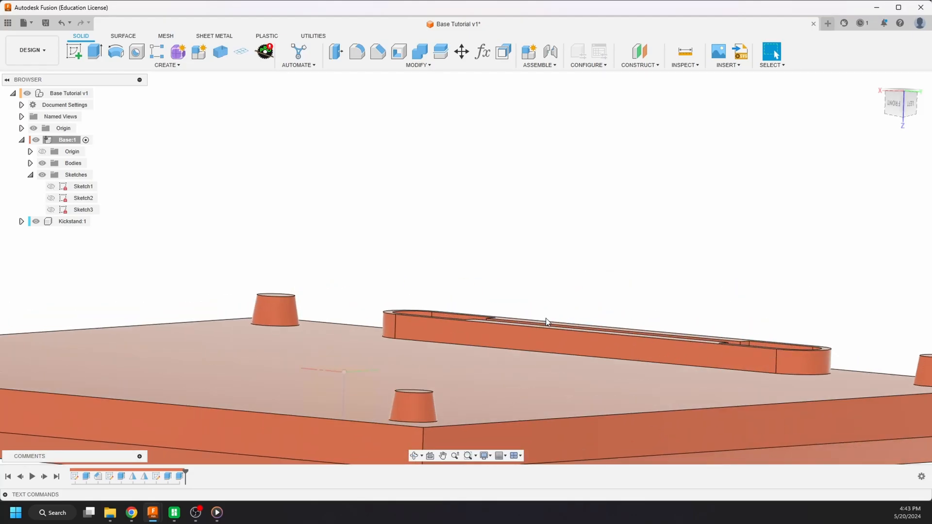
pyautogui.scroll(6, 548, 321)
pyautogui.keyDown('shift'); pyautogui.moveTo(456, 322); pyautogui.dragTo(544, 356, button='middle'); pyautogui.keyUp('shift')
pyautogui.scroll(-3, 246, 265)
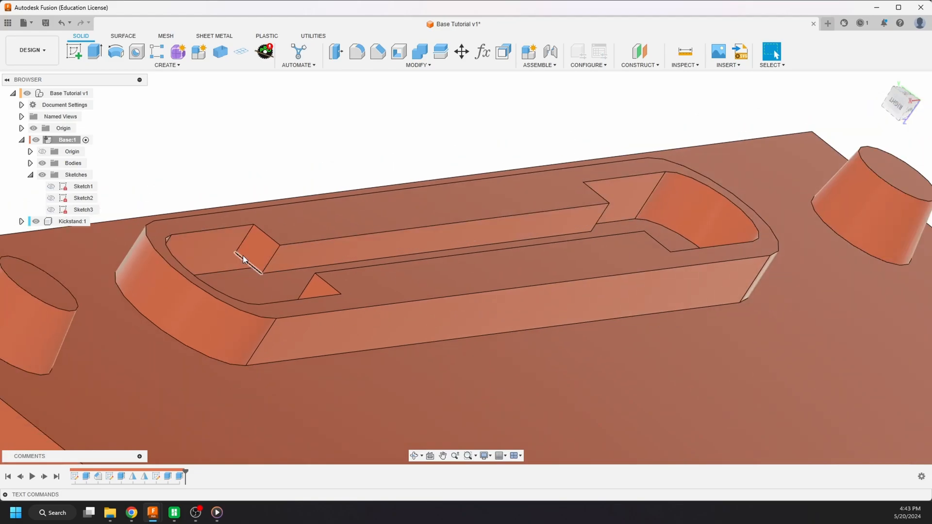
pyautogui.scroll(8, 243, 255)
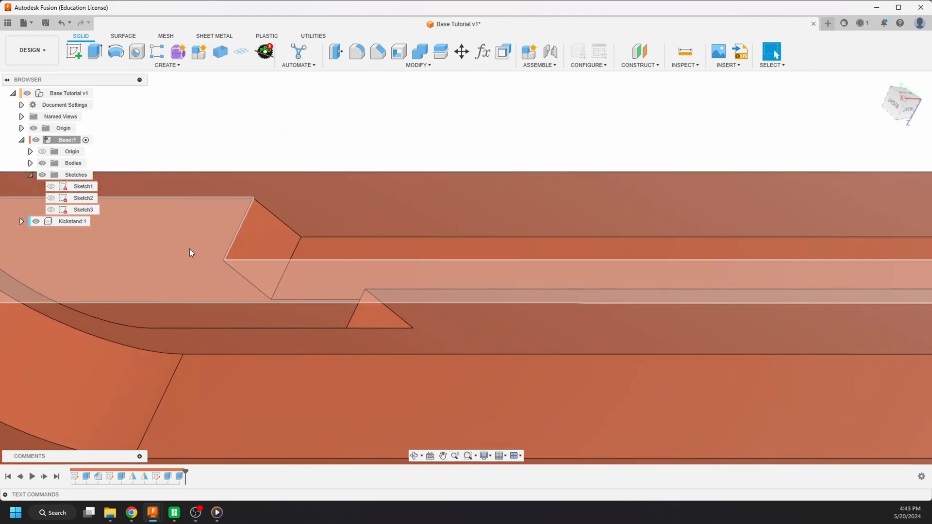
pyautogui.scroll(-5, 189, 252)
pyautogui.keyDown('shift'); pyautogui.moveTo(174, 253); pyautogui.dragTo(272, 285, button='middle'); pyautogui.keyUp('shift')
pyautogui.scroll(-1, 272, 284)
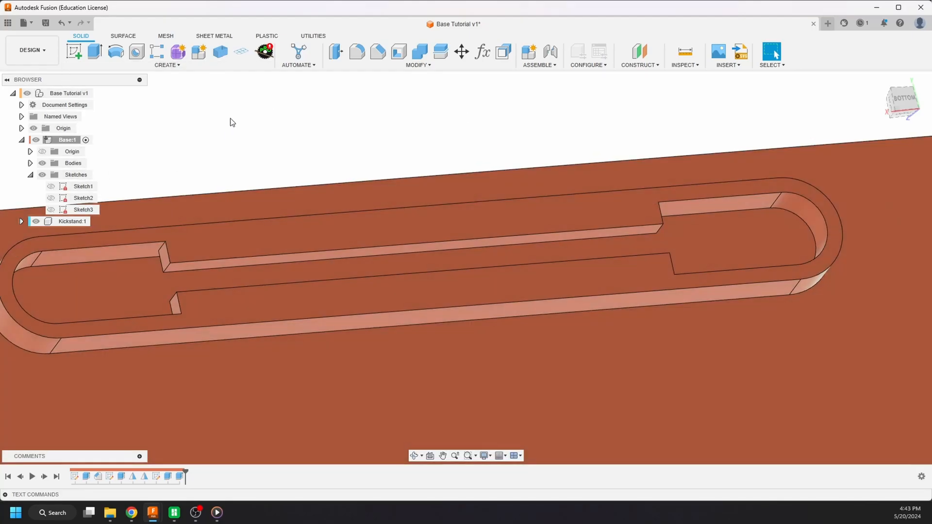
pyautogui.scroll(-7, 284, 121)
pyautogui.keyDown('shift'); pyautogui.moveTo(321, 170); pyautogui.dragTo(437, 182, button='middle'); pyautogui.keyUp('shift')
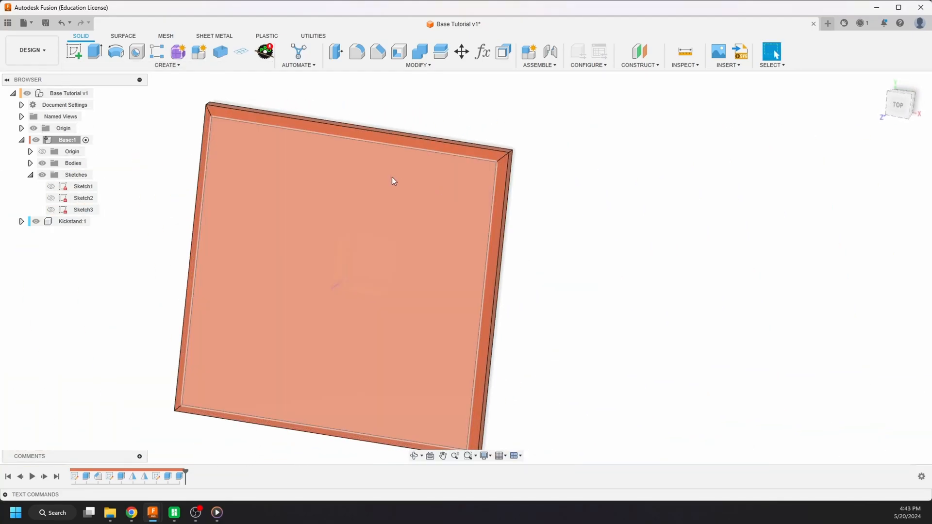
# - Rename Sketch1 of the base component as Base Profile
pyautogui.click(91, 189)
pyautogui.keyDown('shift'); pyautogui.moveTo(157, 160); pyautogui.dragTo(84, 187, button='middle'); pyautogui.keyUp('shift')
pyautogui.click(83, 187)
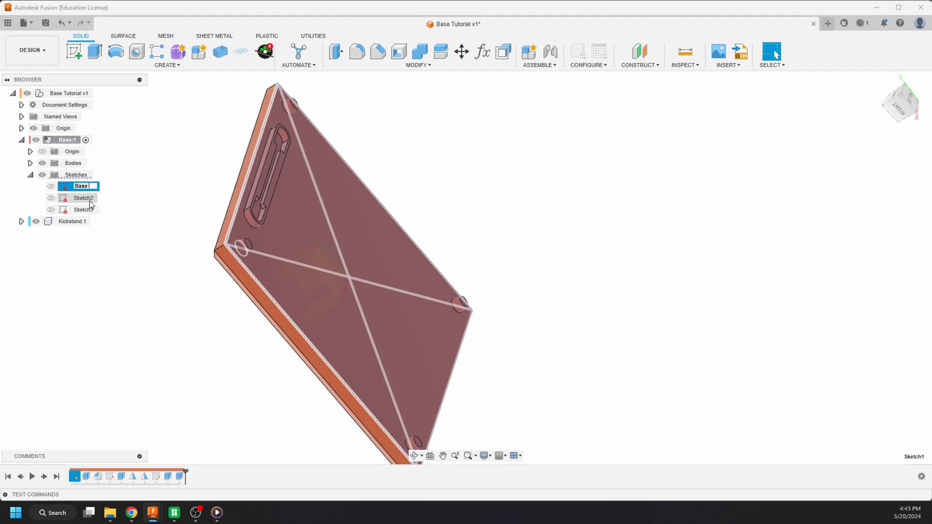
pyautogui.write('Base Profile')
pyautogui.press('Return')
# - Rename Sketch2 of the base component as Standoff Feet
pyautogui.click(89, 200)
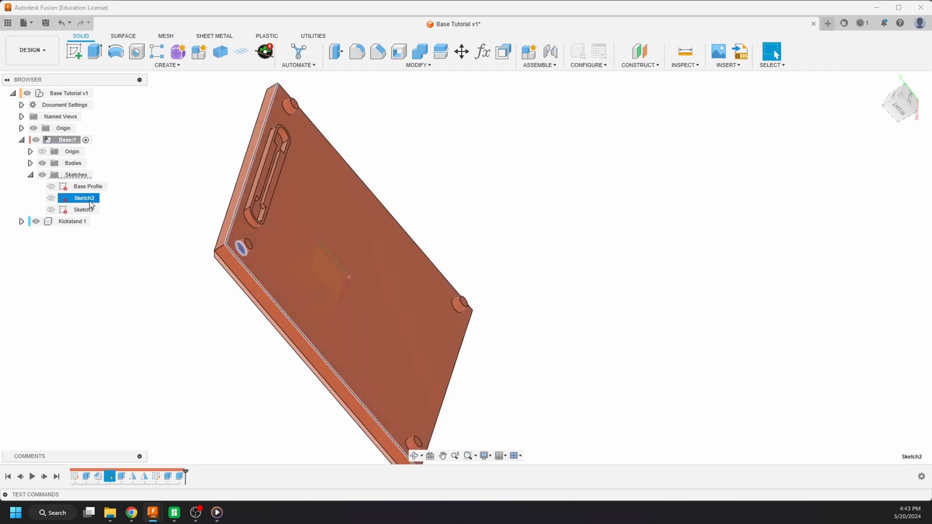
pyautogui.doubleClick(89, 202)
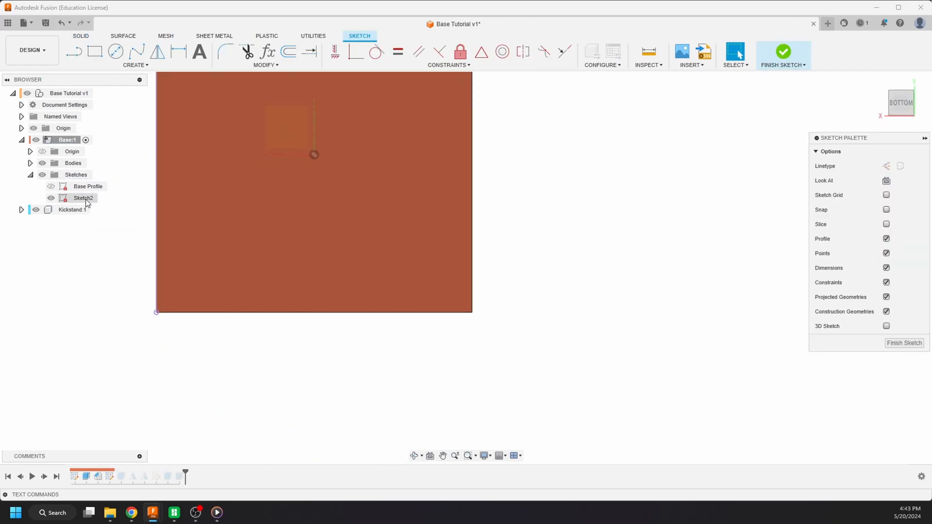
pyautogui.click(791, 58)
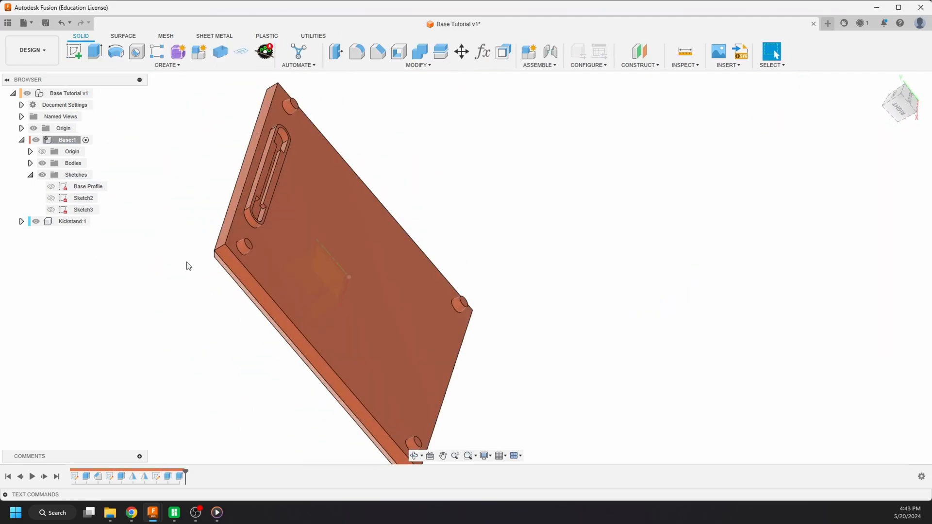
pyautogui.click(93, 202)
pyautogui.click(94, 202)
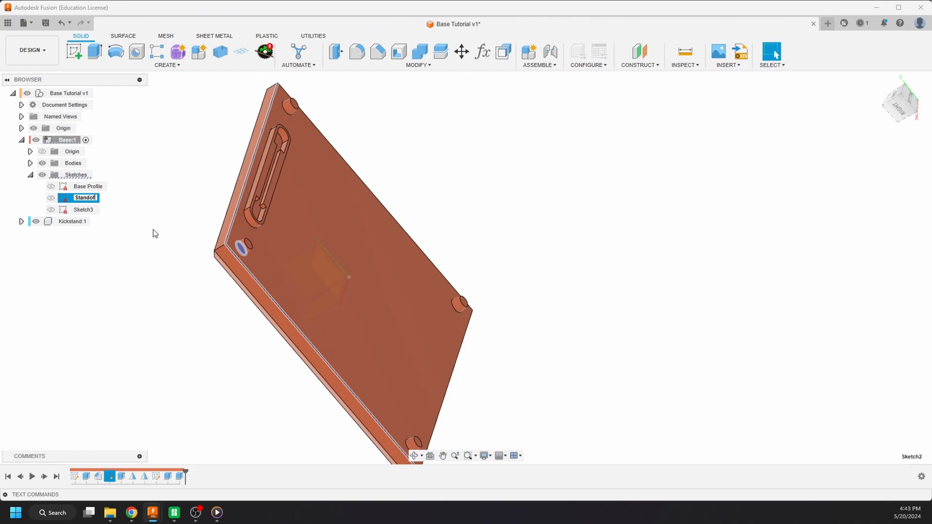
pyautogui.write('Standoff Feet')
pyautogui.press('Return')
# - Rename Sketch3 of the base component as Sawtooth Hanger
pyautogui.click(87, 212)
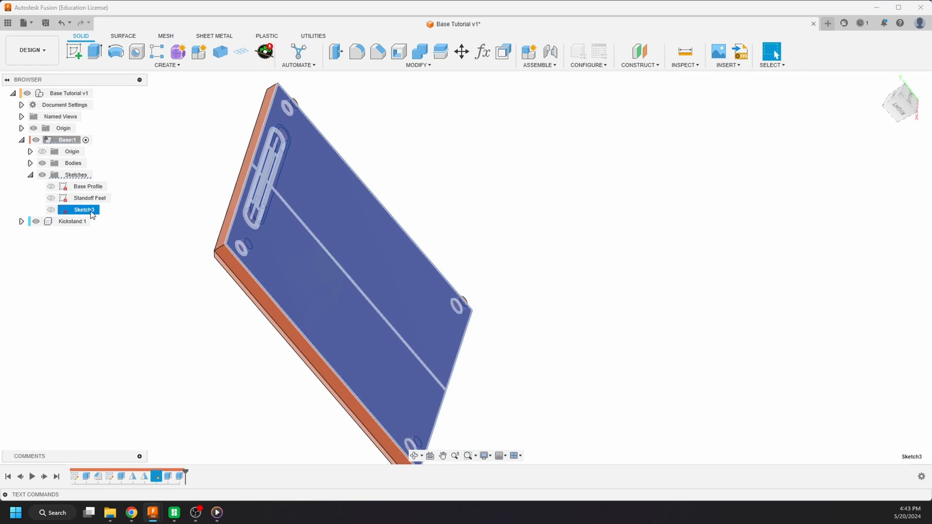
pyautogui.click(87, 211)
pyautogui.press('Return')
pyautogui.click(115, 232)
# - Start a sketch in the base component on the outer face of the raised sawtooth-hanger slot between the two pegs
pyautogui.scroll(-3, 120, 225)
pyautogui.scroll(7, 187, 179)
pyautogui.keyDown('shift'); pyautogui.moveTo(242, 217); pyautogui.dragTo(238, 200, button='middle'); pyautogui.keyUp('shift')
pyautogui.scroll(4, 256, 202)
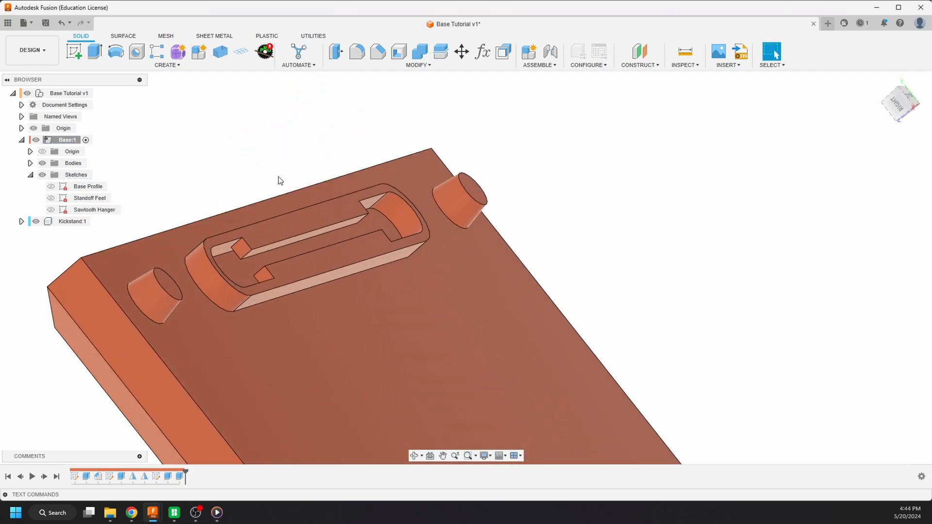
pyautogui.click(77, 55)
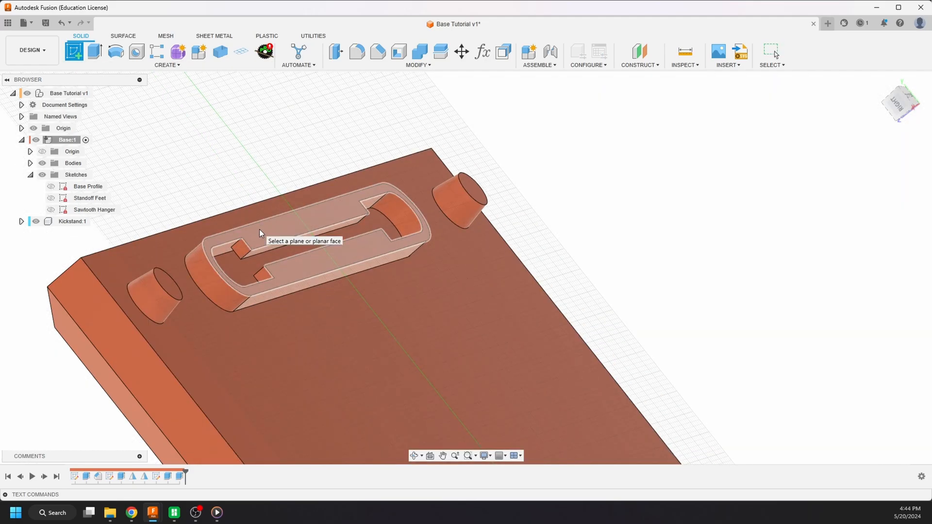
pyautogui.click(259, 229)
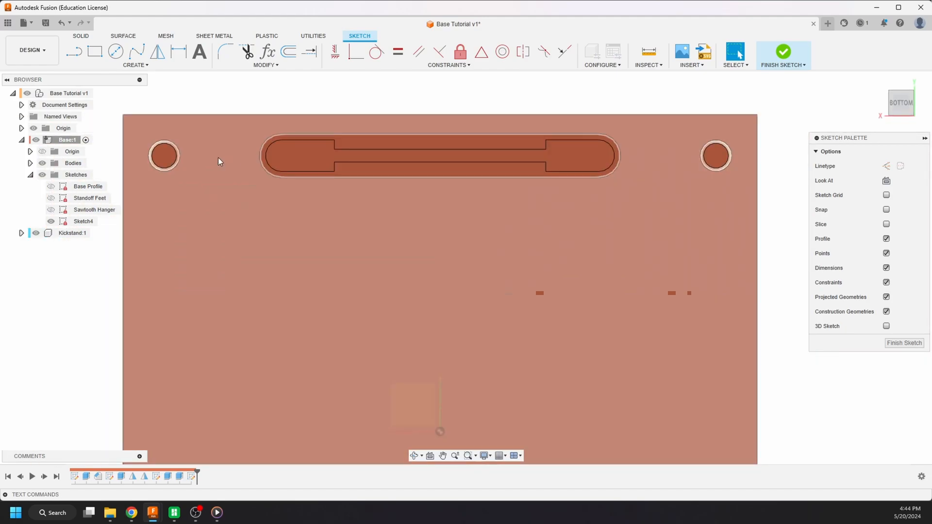
# - Project the slot's outer face outline, including both ledges, into the sketch with Projection Link kept on
pyautogui.scroll(-3, 136, 272)
pyautogui.scroll(4, 181, 175)
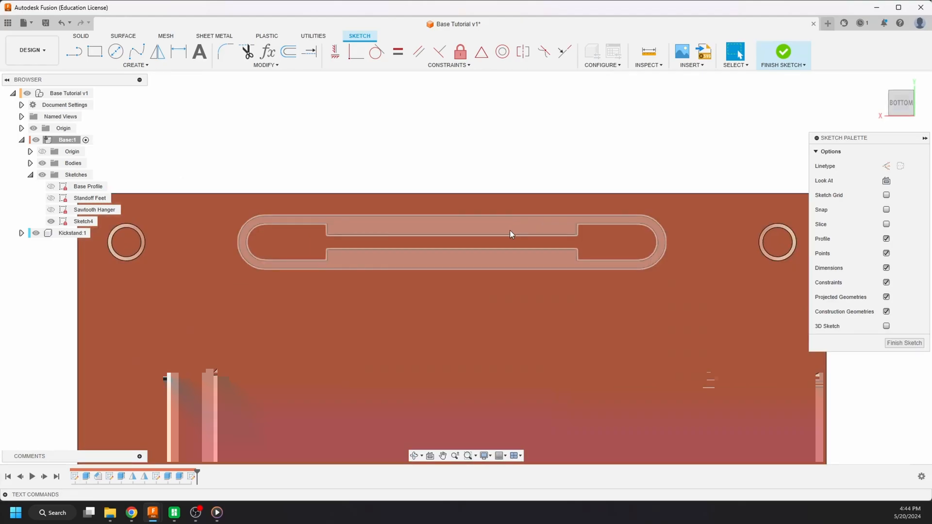
pyautogui.press('p')
pyautogui.click(493, 227)
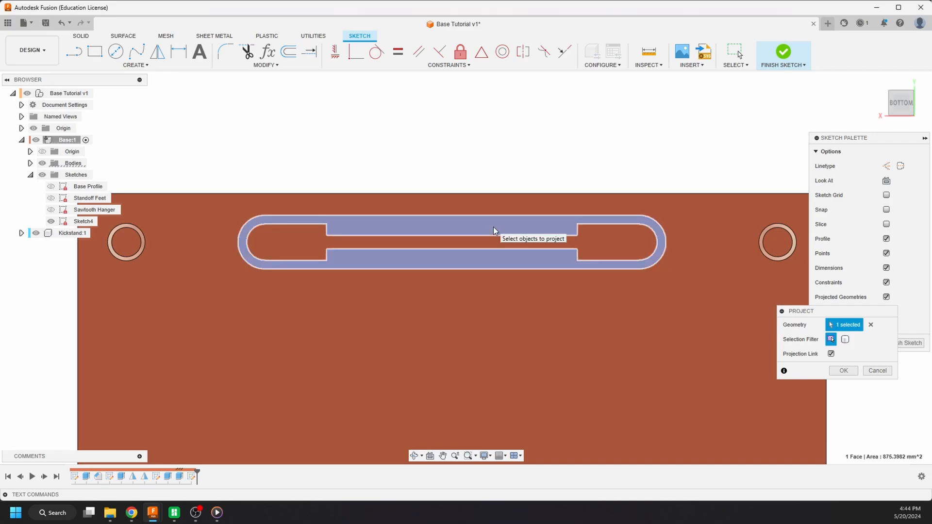
pyautogui.click(843, 371)
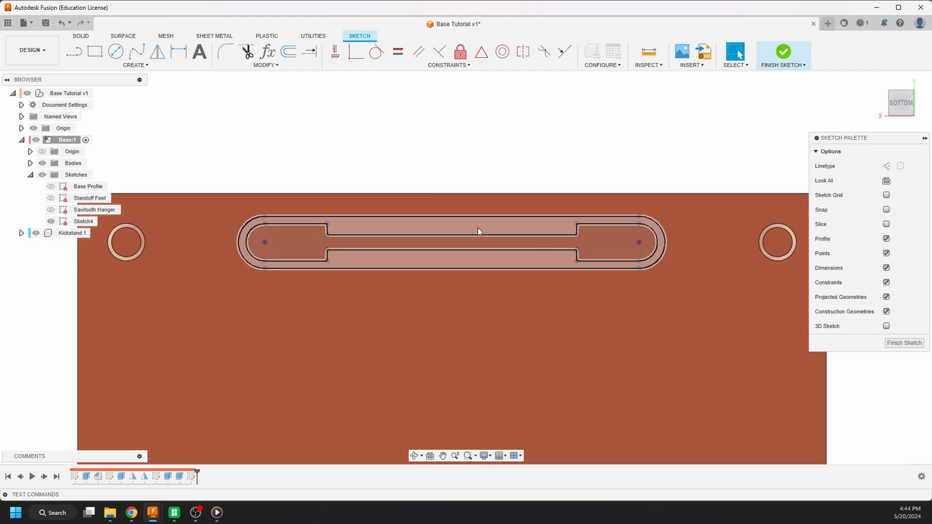
# - Draw a vertical construction line from the midpoint of the slot's upper outer edge down past the plate's centre
pyautogui.scroll(-3, 476, 141)
pyautogui.scroll(2, 474, 143)
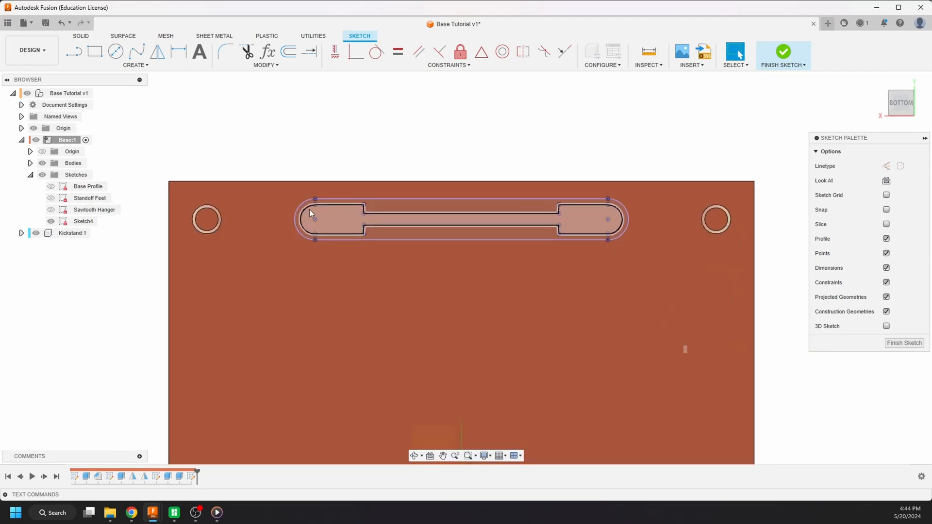
pyautogui.click(78, 53)
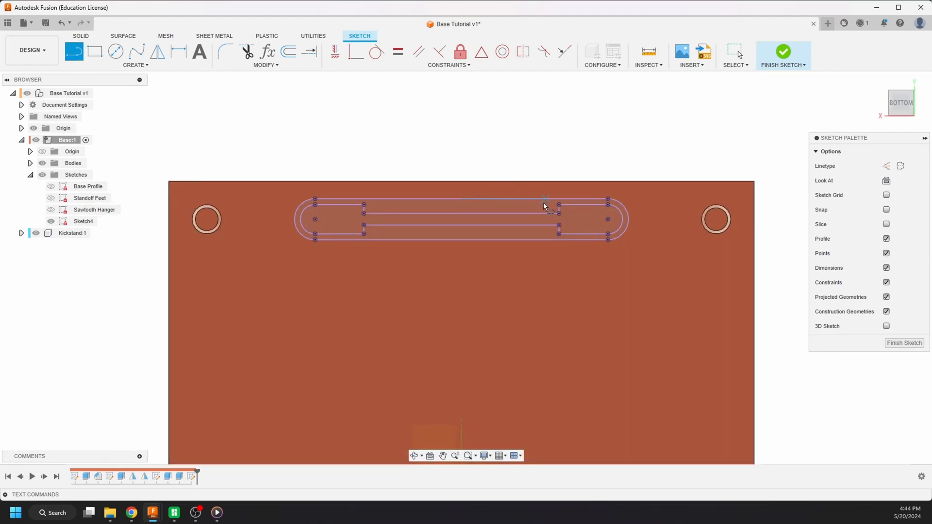
pyautogui.click(886, 167)
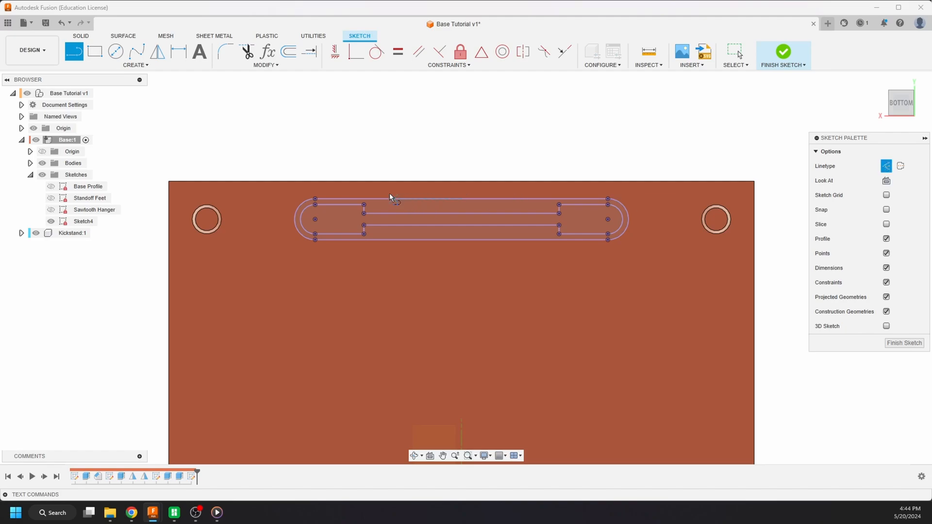
pyautogui.click(462, 199)
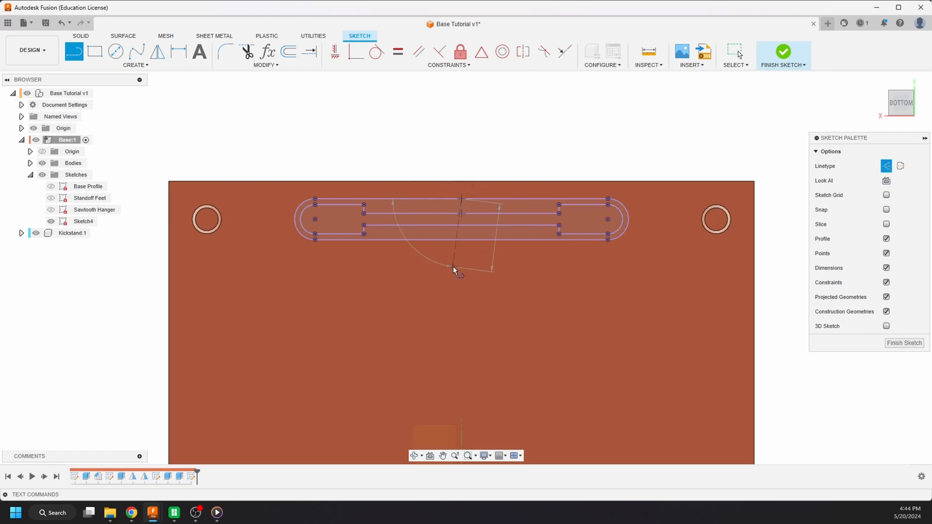
pyautogui.scroll(-3, 416, 185)
pyautogui.click(437, 384)
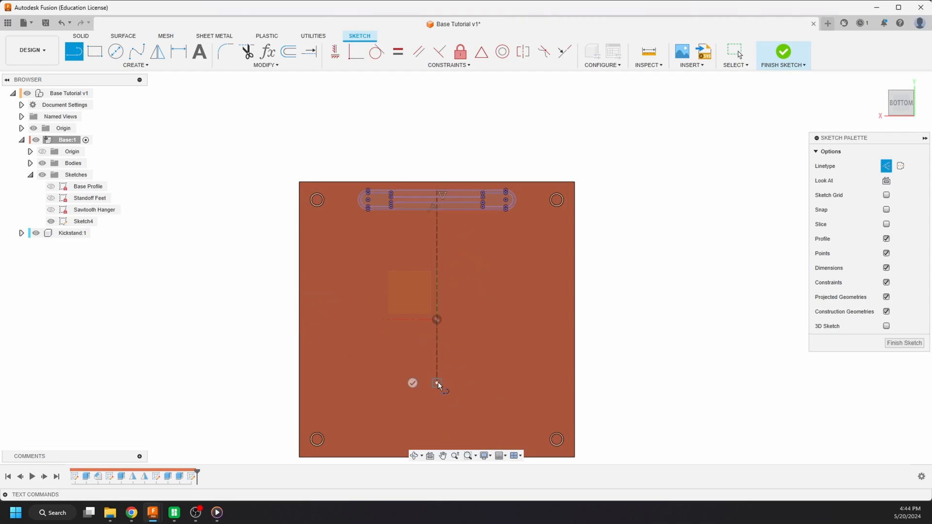
pyautogui.press('Escape')
pyautogui.press('Escape')
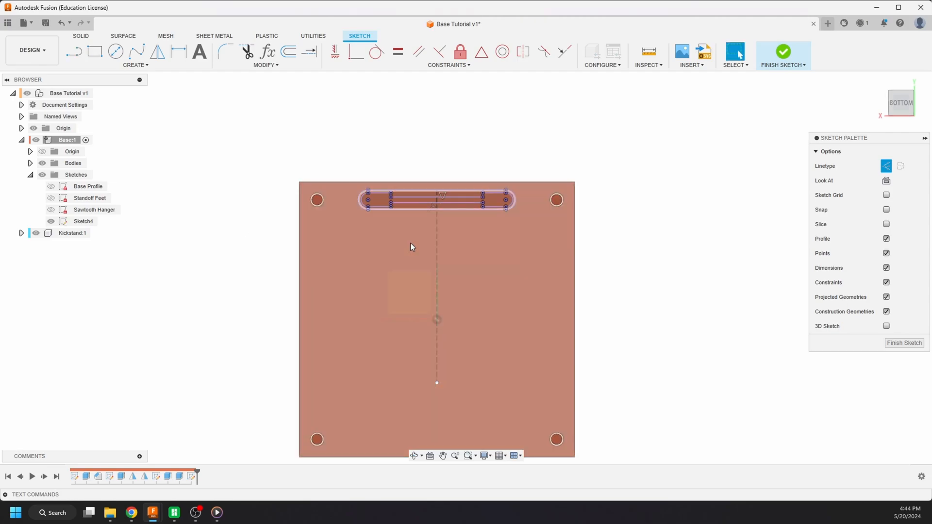
# - Draw a regular line about 4.6 mm long sloping from the upper ledge's inner edge up to the vertical centreline
pyautogui.scroll(3, 433, 188)
pyautogui.scroll(3, 433, 189)
pyautogui.scroll(-2, 365, 206)
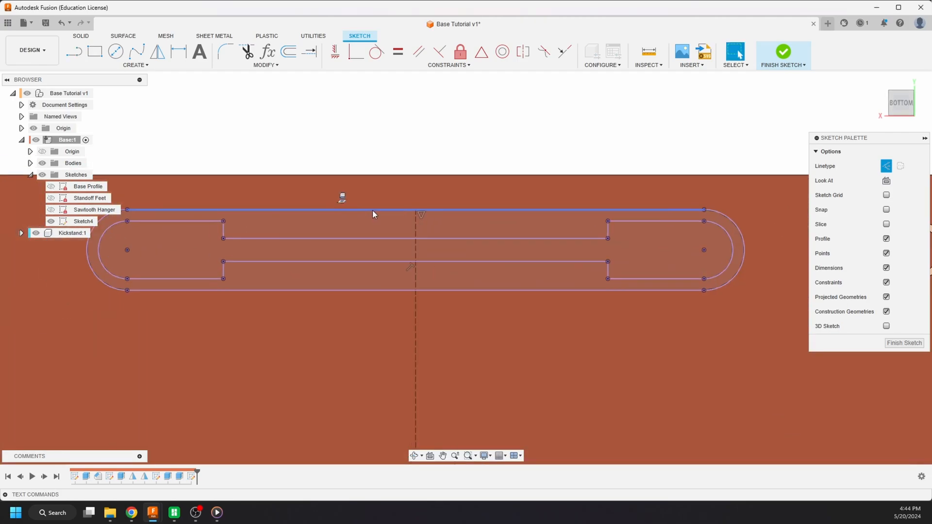
pyautogui.scroll(2, 372, 210)
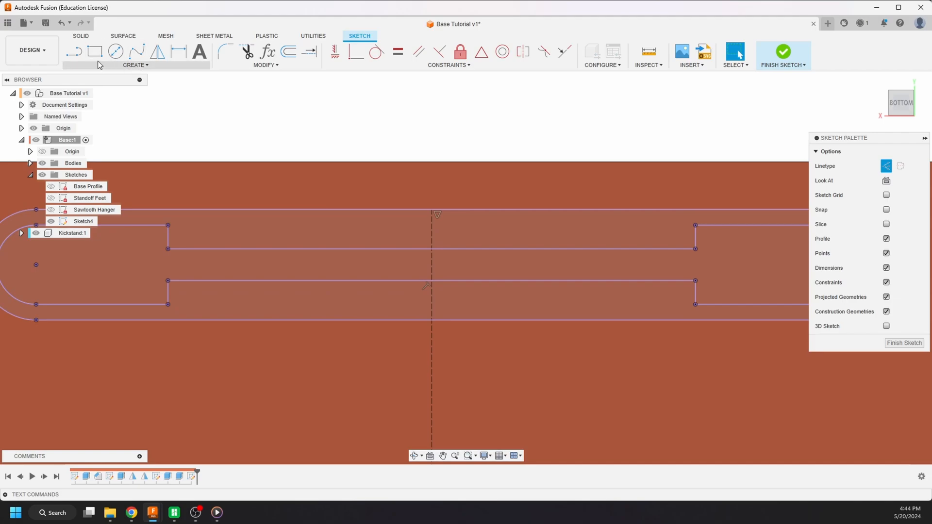
pyautogui.click(74, 51)
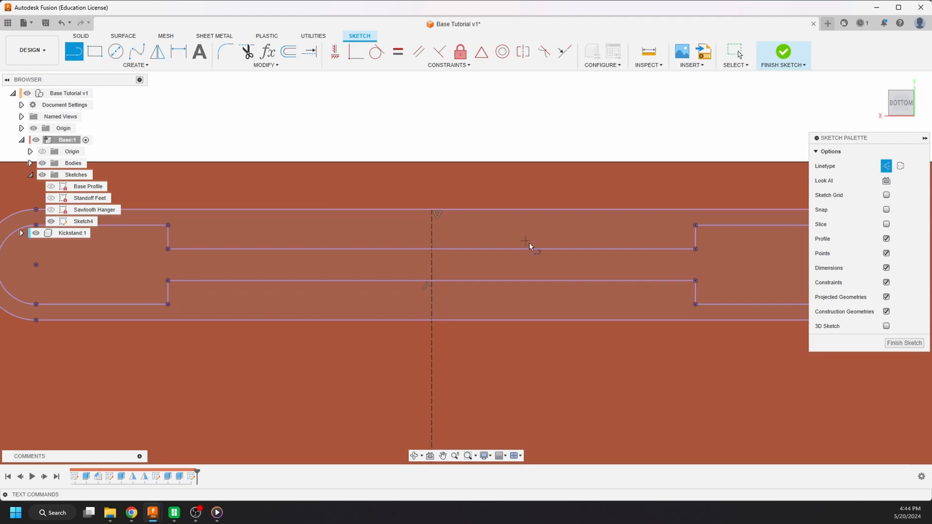
pyautogui.click(406, 249)
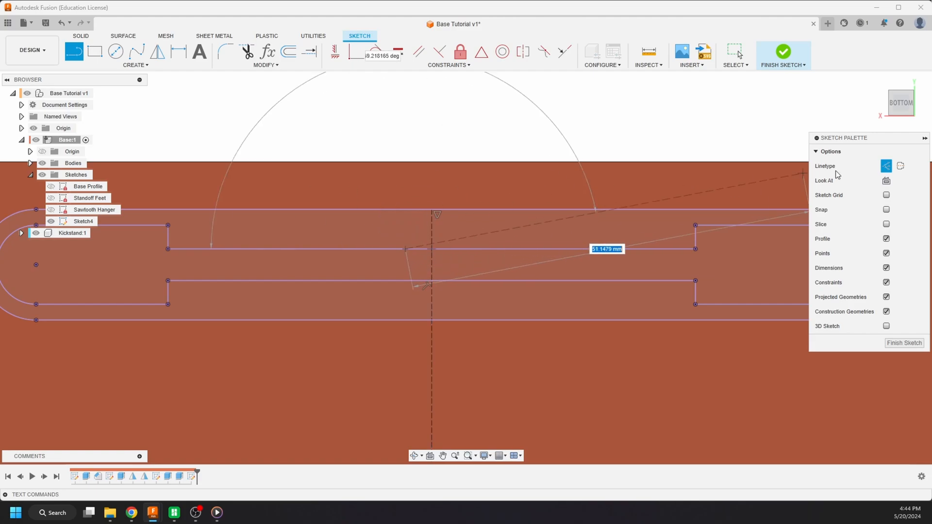
pyautogui.click(886, 166)
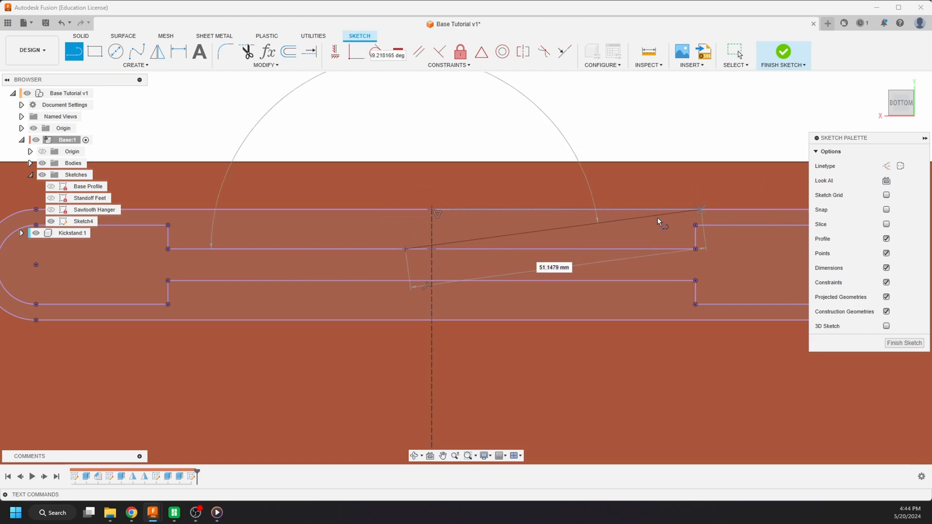
pyautogui.doubleClick(430, 223)
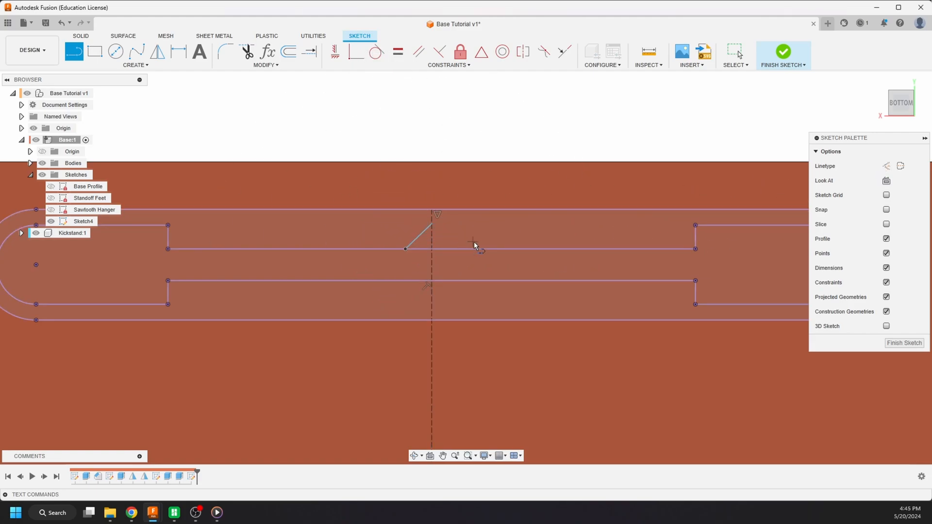
# - Draw the second side of the triangular notch from its apex back to the upper ledge's inner edge, perpendicular to the first side
pyautogui.click(435, 228)
pyautogui.click(406, 248)
pyautogui.click(433, 223)
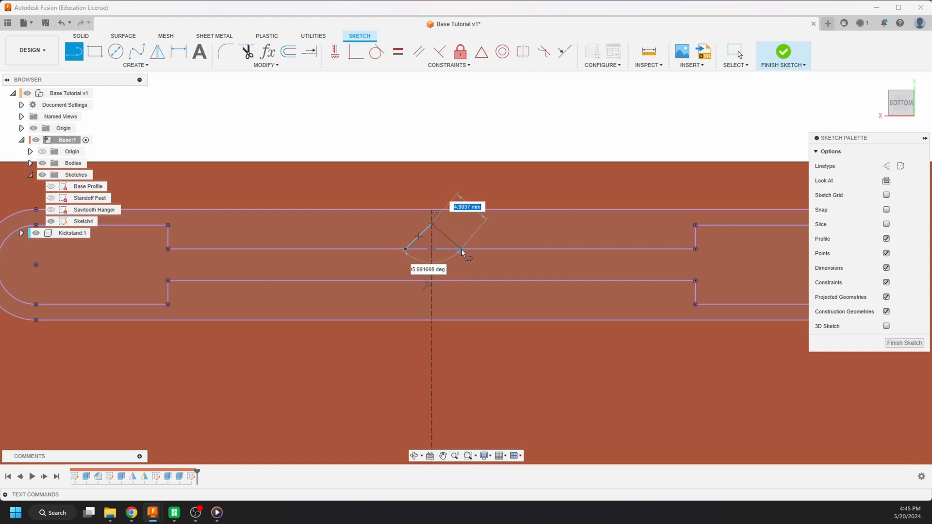
pyautogui.click(457, 249)
pyautogui.press('Escape')
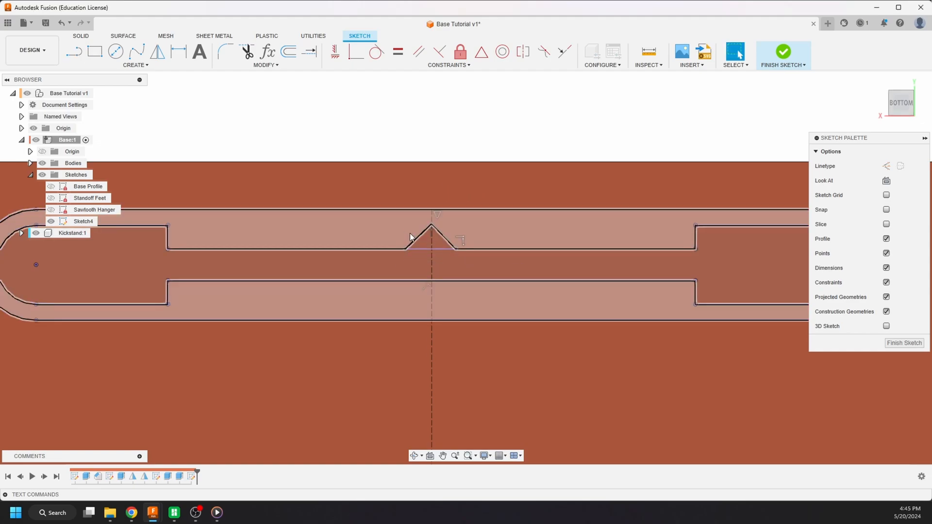
# - Apply an Equal constraint to the two sloping sides of the triangular notch
pyautogui.click(419, 239)
pyautogui.keyDown('shift'); pyautogui.click(444, 238); pyautogui.keyUp('shift')
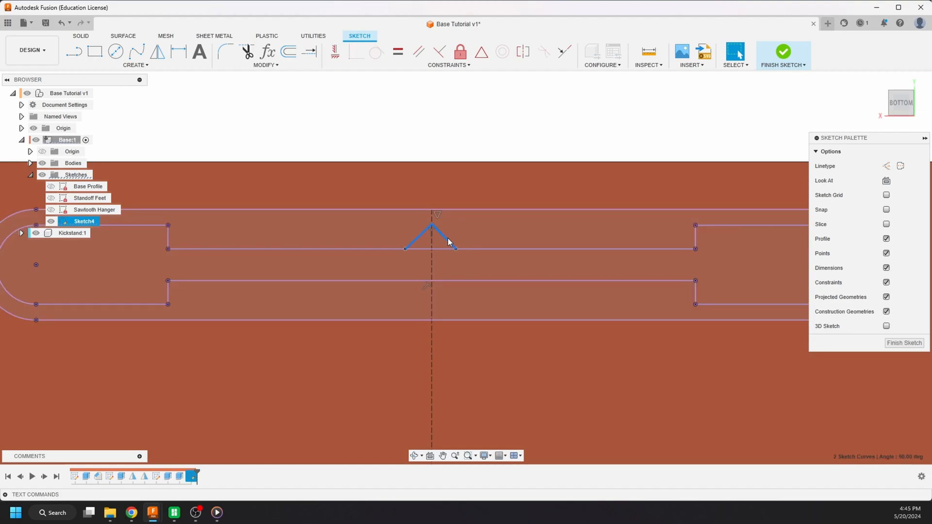
pyautogui.click(398, 54)
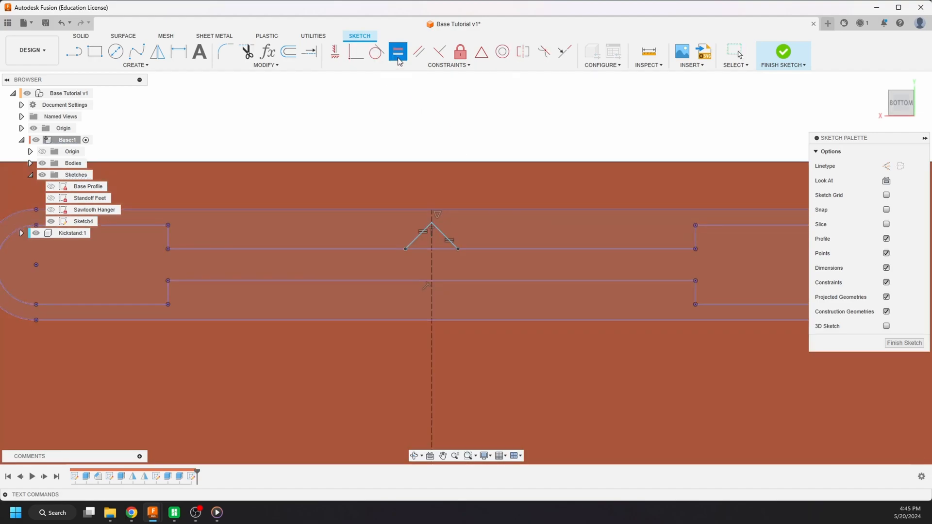
# - Dimension one sloping side of the triangular notch to 5 mm
pyautogui.scroll(3, 439, 246)
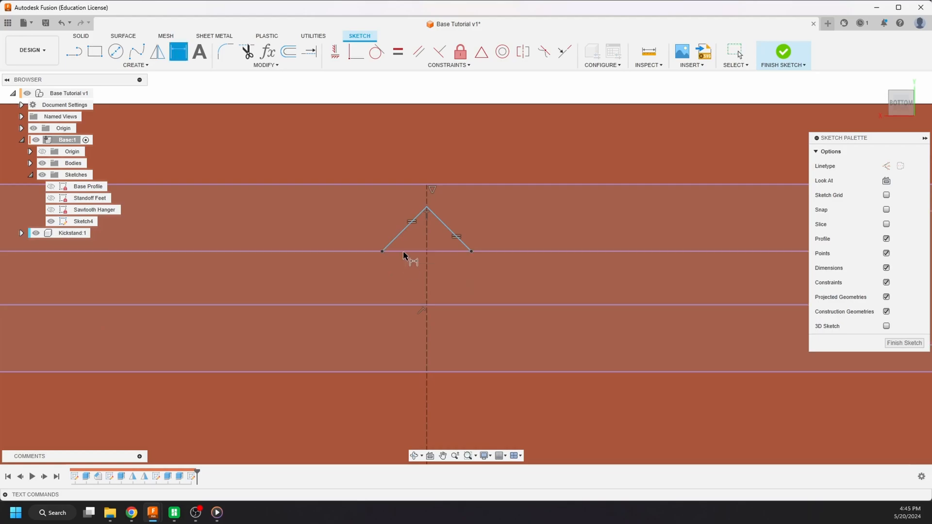
pyautogui.click(403, 231)
pyautogui.press('d')
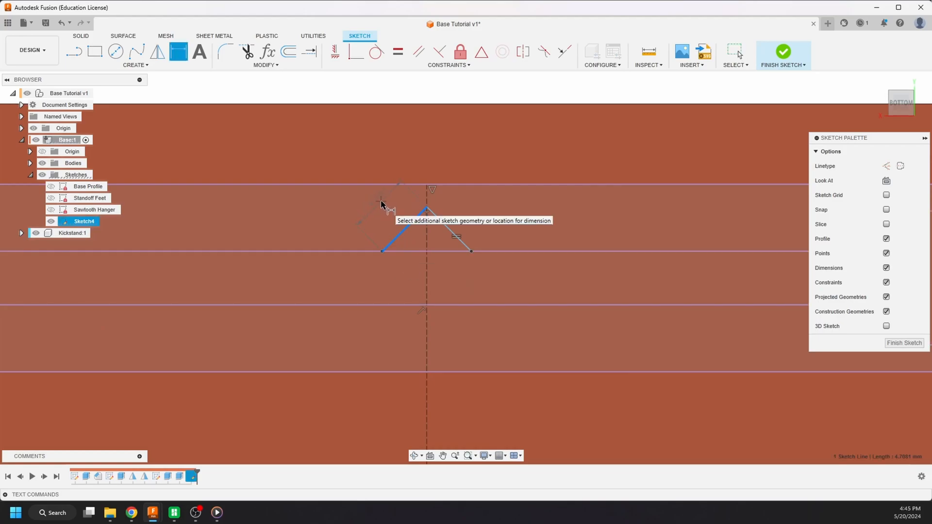
pyautogui.click(328, 147)
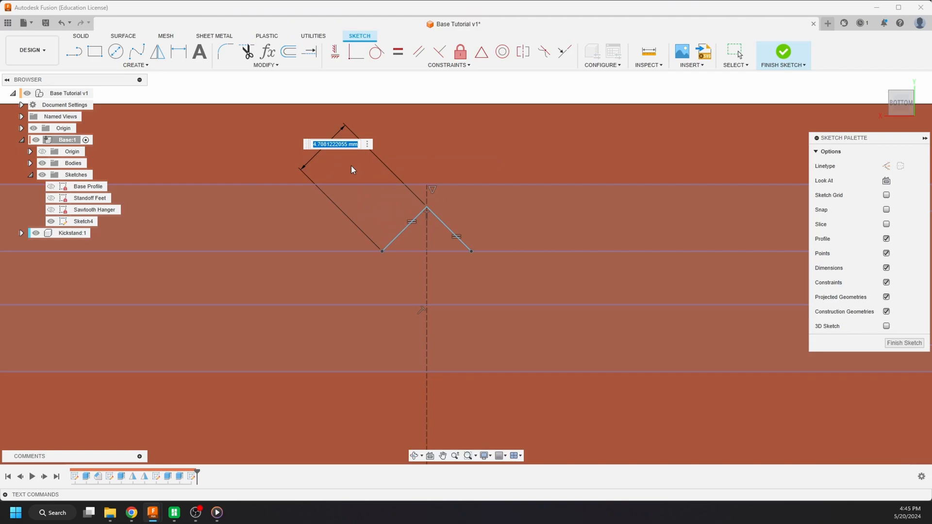
pyautogui.write('5')
pyautogui.press('Return')
pyautogui.press('Escape')
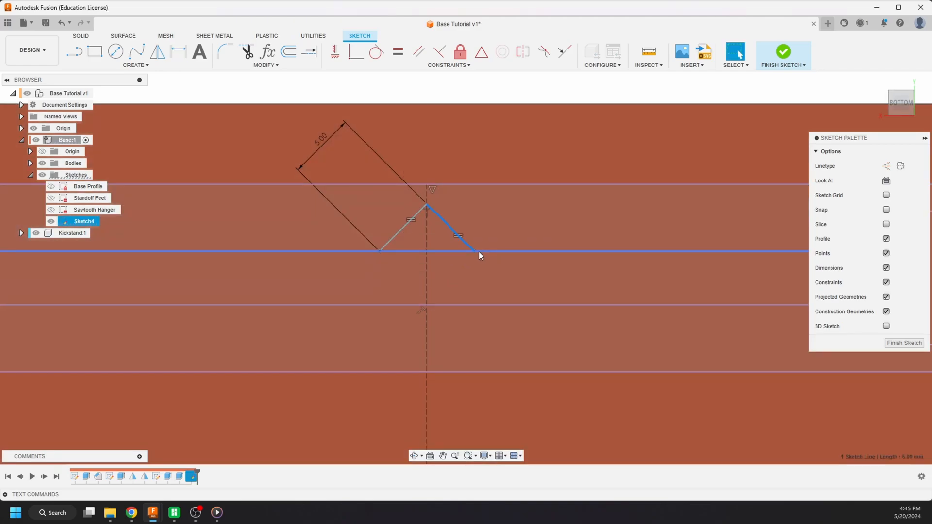
# - Examine the triangular notch's apex, corner point and sloping sides against the centreline and the slot's ledges
pyautogui.click(475, 251)
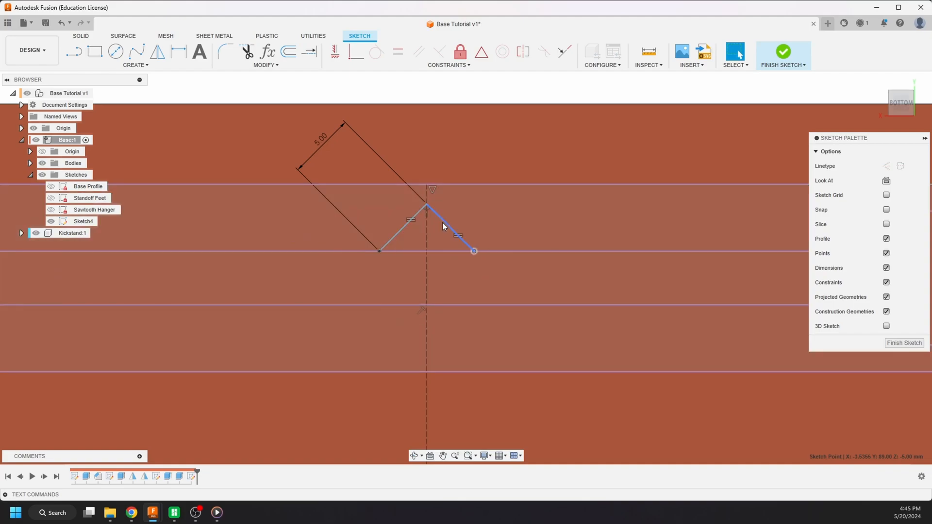
pyautogui.click(441, 221)
pyautogui.press('Escape')
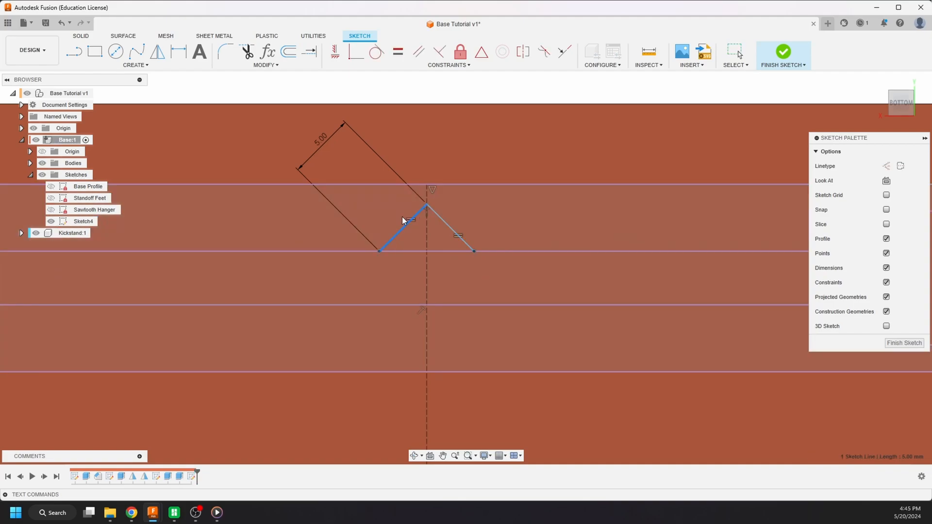
pyautogui.scroll(-4, 444, 137)
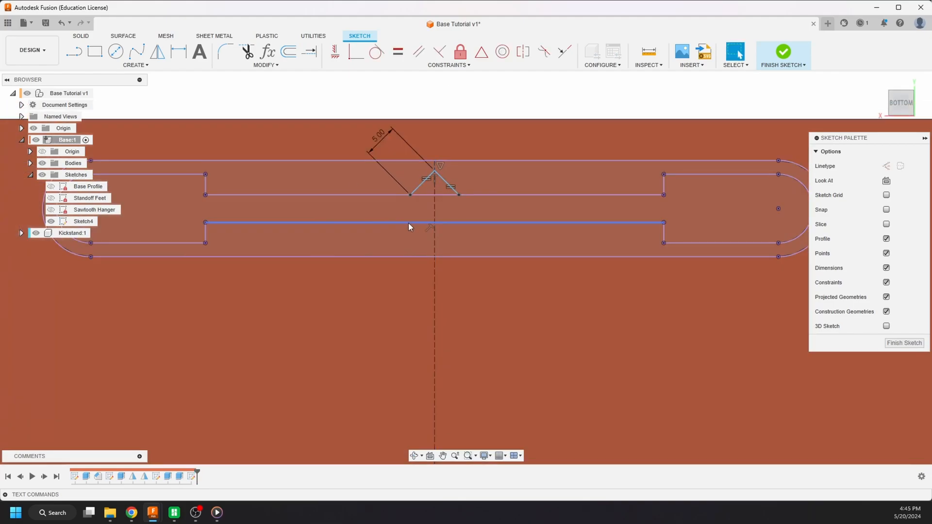
pyautogui.scroll(4, 445, 174)
pyautogui.click(433, 179)
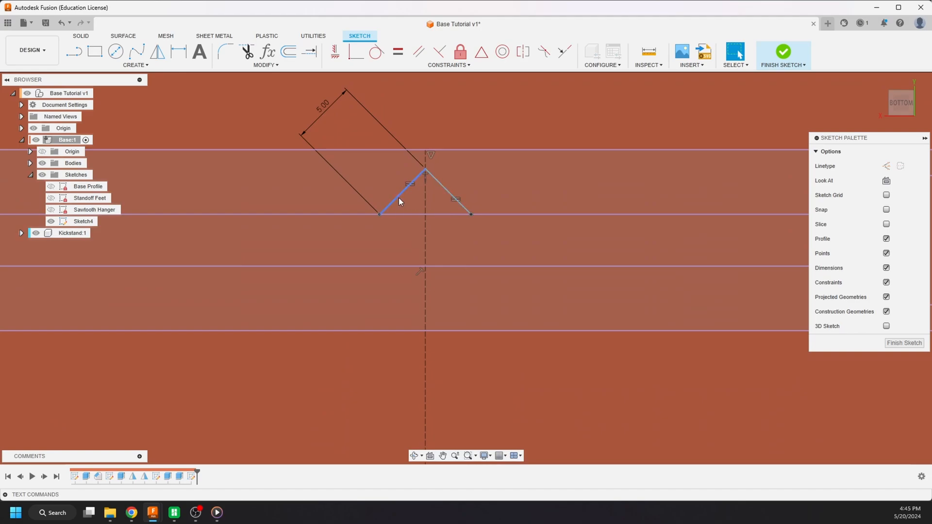
pyautogui.click(426, 172)
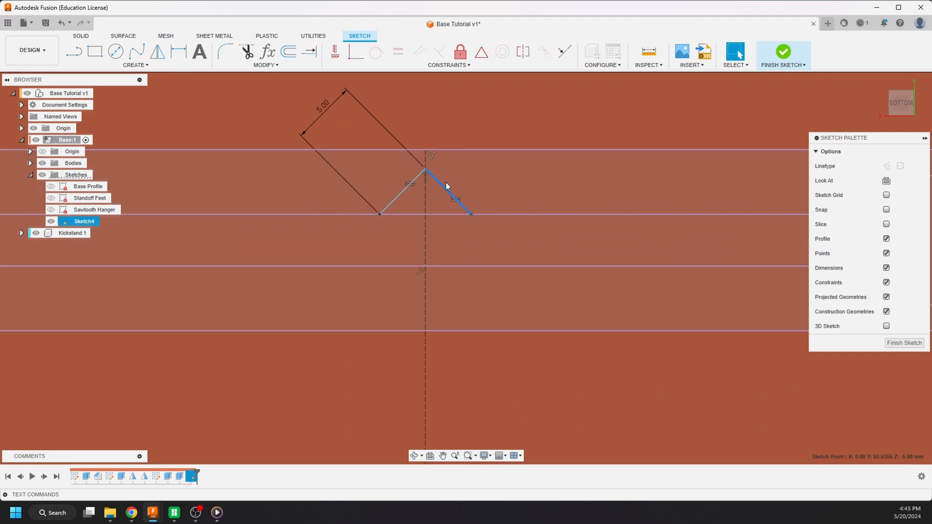
pyautogui.click(447, 186)
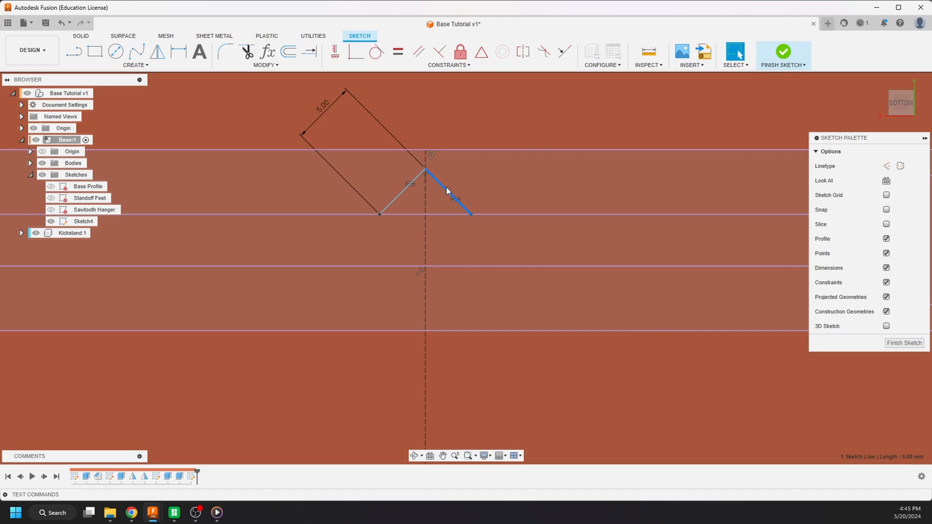
pyautogui.scroll(-3, 447, 187)
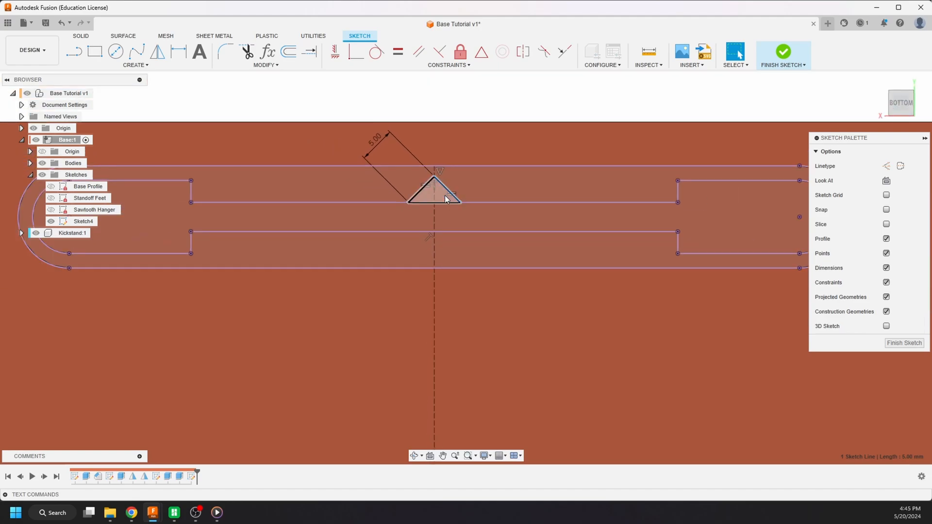
pyautogui.scroll(-3, 369, 256)
pyautogui.scroll(3, 407, 202)
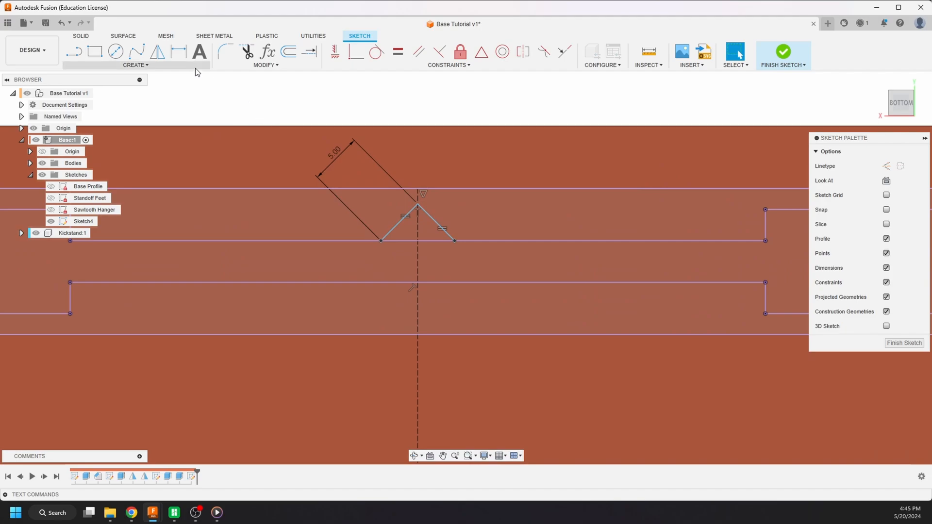
# - Set up a Rectangular Pattern of the triangular notch's two sides along the upper ledge, with an extent of 14 mm
pyautogui.click(173, 68)
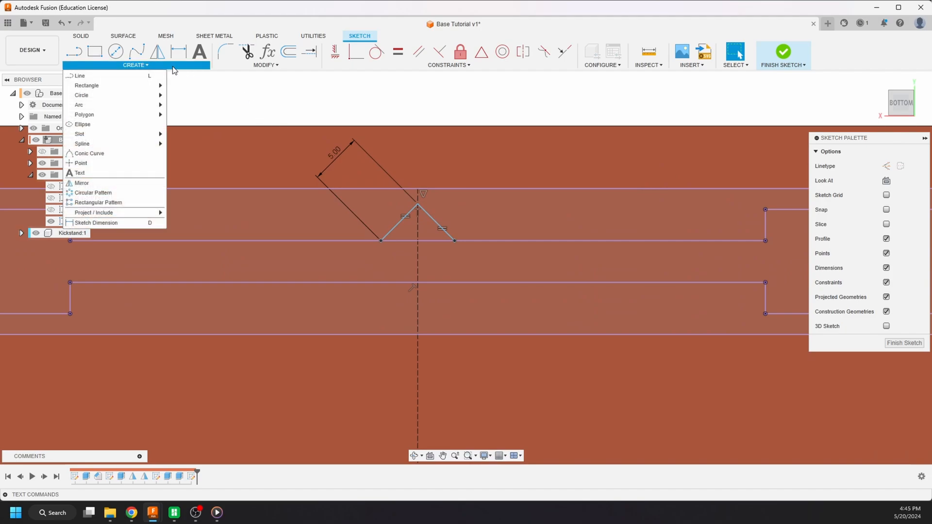
pyautogui.click(135, 203)
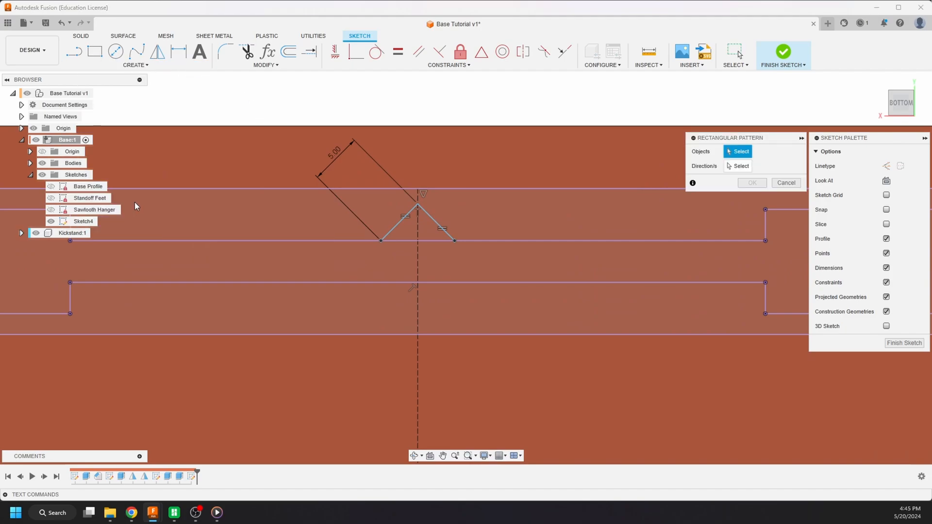
pyautogui.click(434, 219)
pyautogui.click(399, 224)
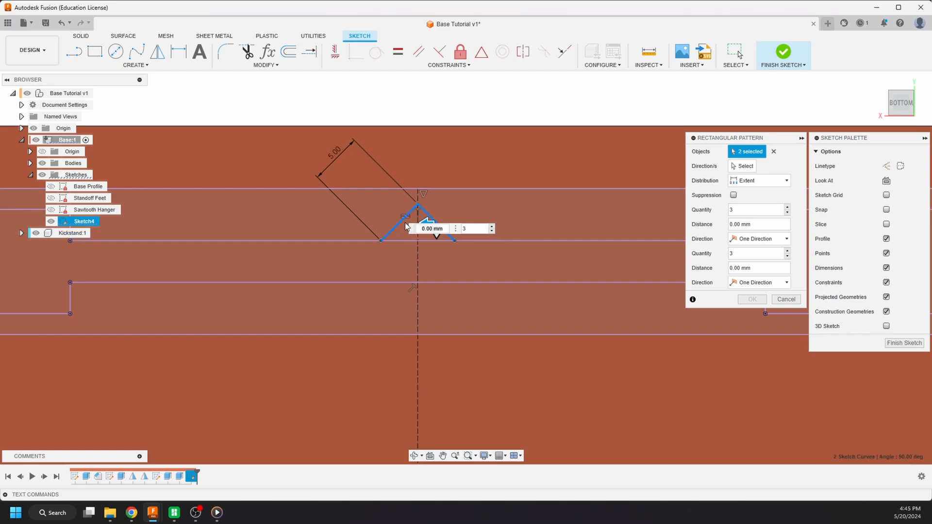
pyautogui.click(742, 166)
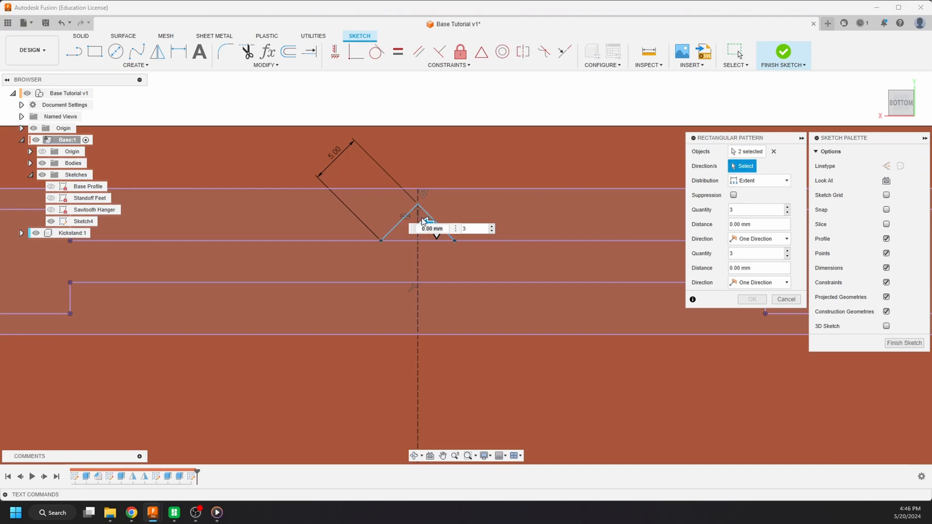
pyautogui.moveTo(424, 222); pyautogui.dragTo(276, 223)
pyautogui.click(277, 223)
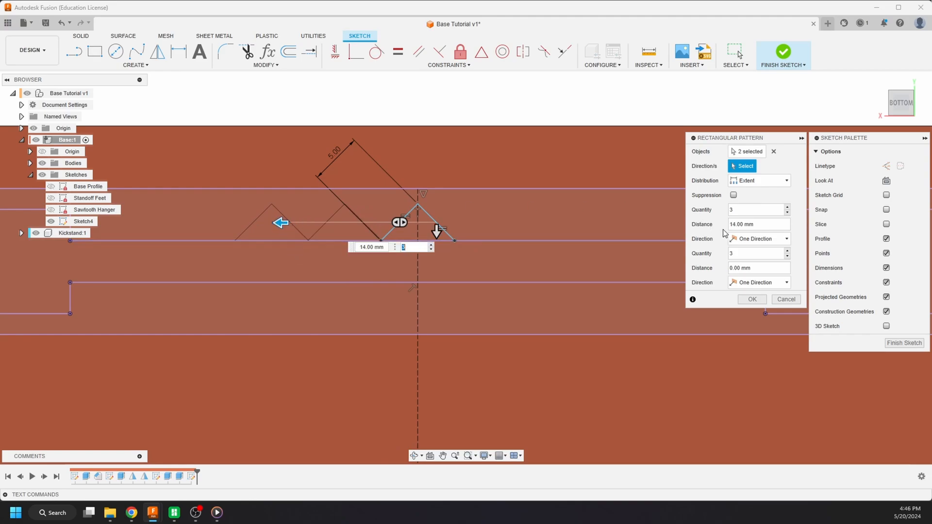
# - Make the notch pattern symmetric about the original notch and set its distance to 7 mm so neighbouring notches meet
pyautogui.click(759, 238)
pyautogui.click(758, 260)
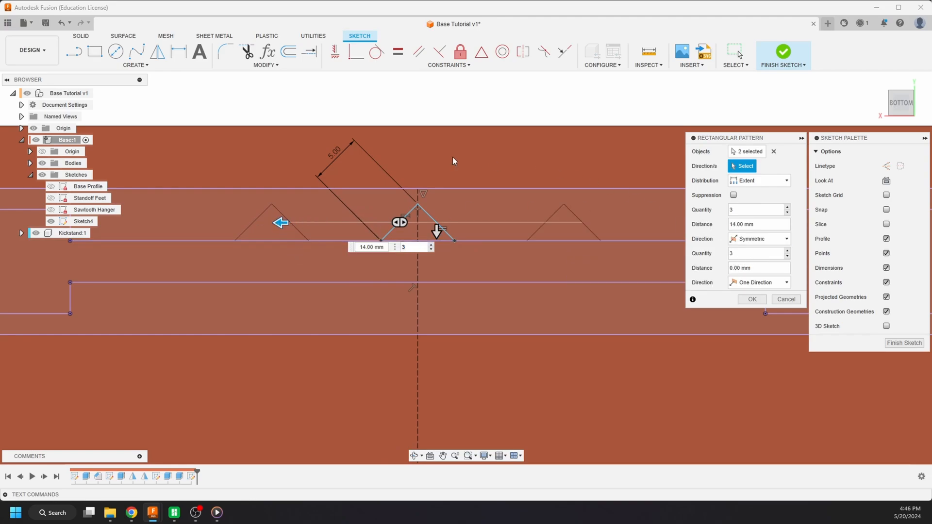
pyautogui.scroll(-3, 343, 176)
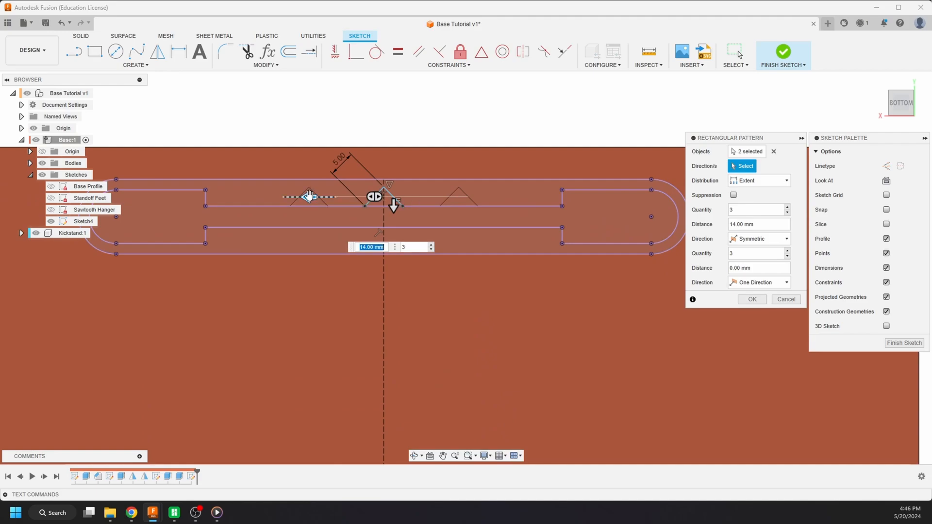
pyautogui.scroll(2, 379, 201)
pyautogui.scroll(2, 354, 200)
pyautogui.moveTo(285, 191); pyautogui.dragTo(387, 194)
pyautogui.scroll(-3, 390, 196)
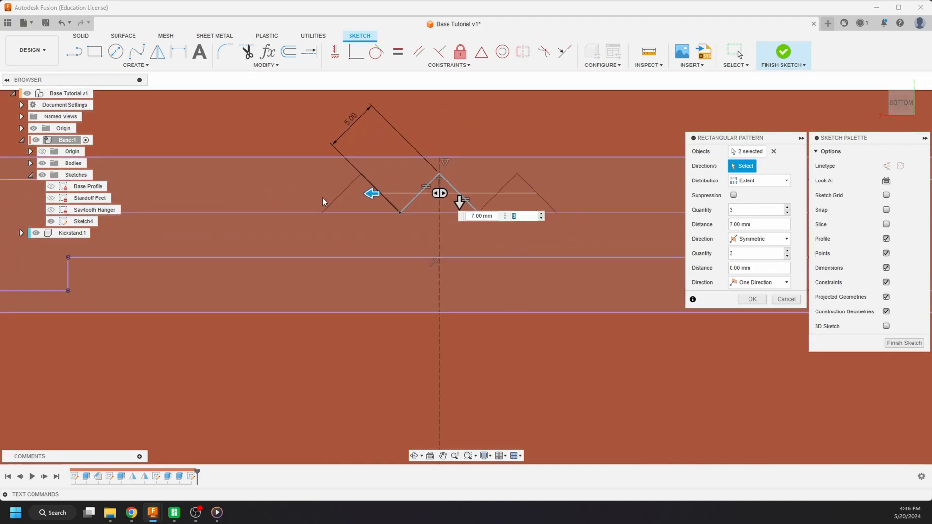
# - Change the notch pattern's distribution to Spacing and set its quantity to 5
pyautogui.click(542, 213)
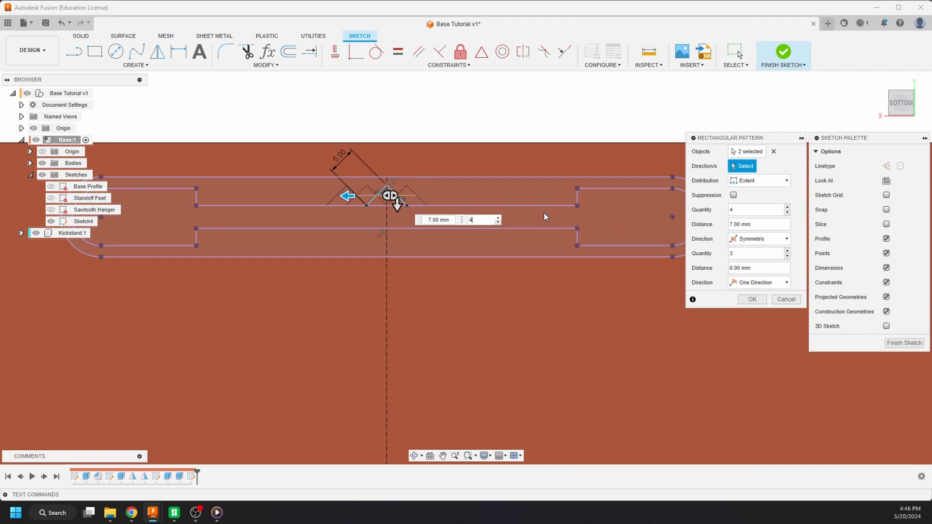
pyautogui.click(499, 223)
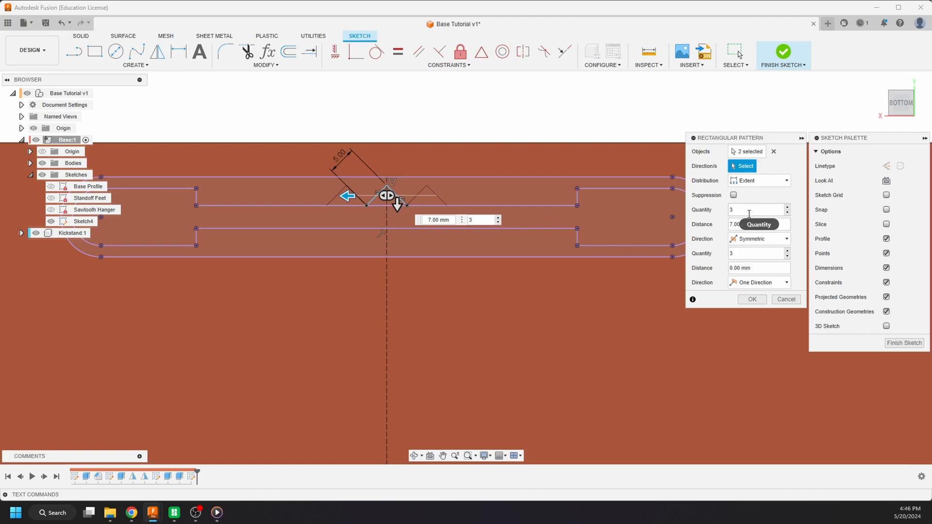
pyautogui.click(760, 181)
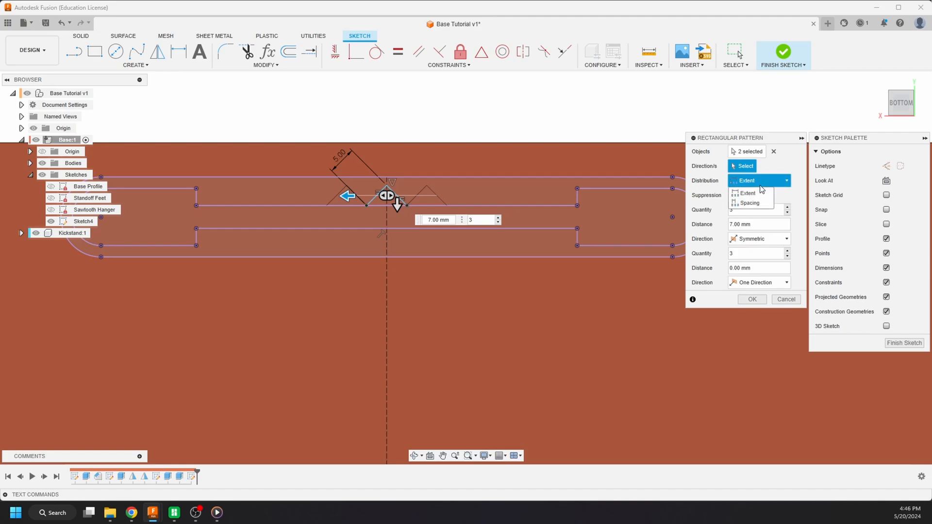
pyautogui.click(761, 205)
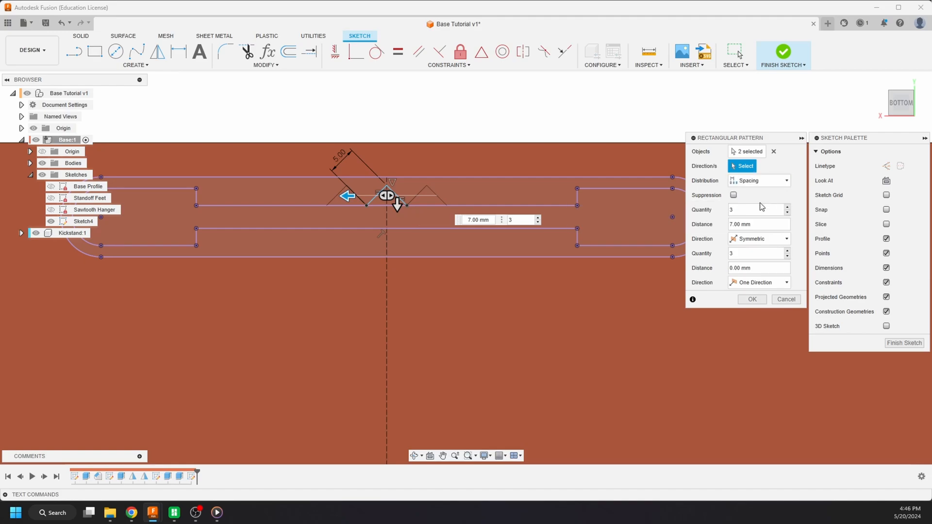
pyautogui.click(539, 218)
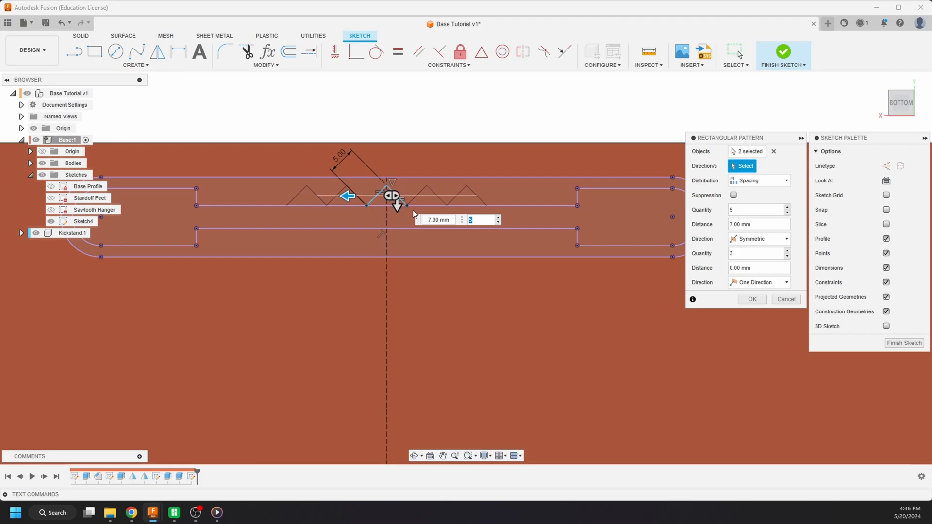
# - Check the notch pattern preview against the upper ledge's ends and accept the pattern
pyautogui.scroll(-3, 432, 266)
pyautogui.scroll(4, 371, 246)
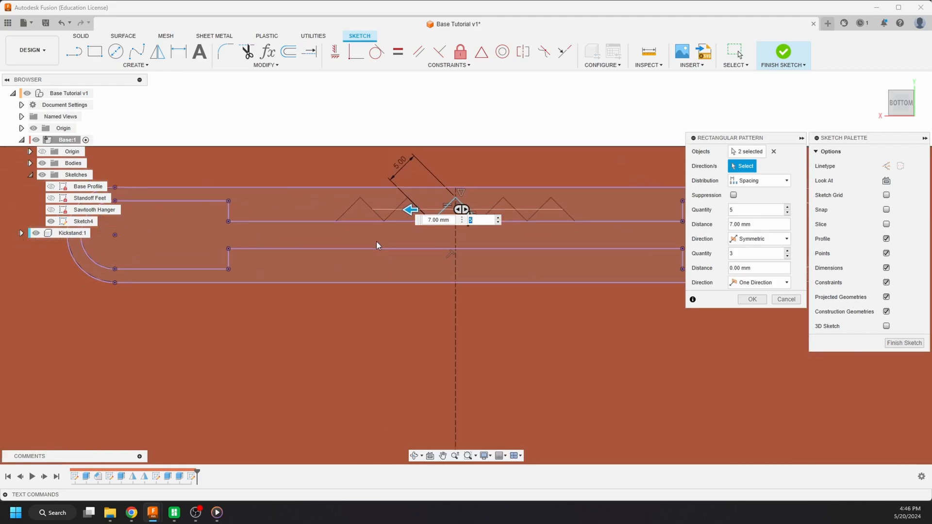
pyautogui.scroll(-3, 377, 246)
pyautogui.scroll(5, 398, 221)
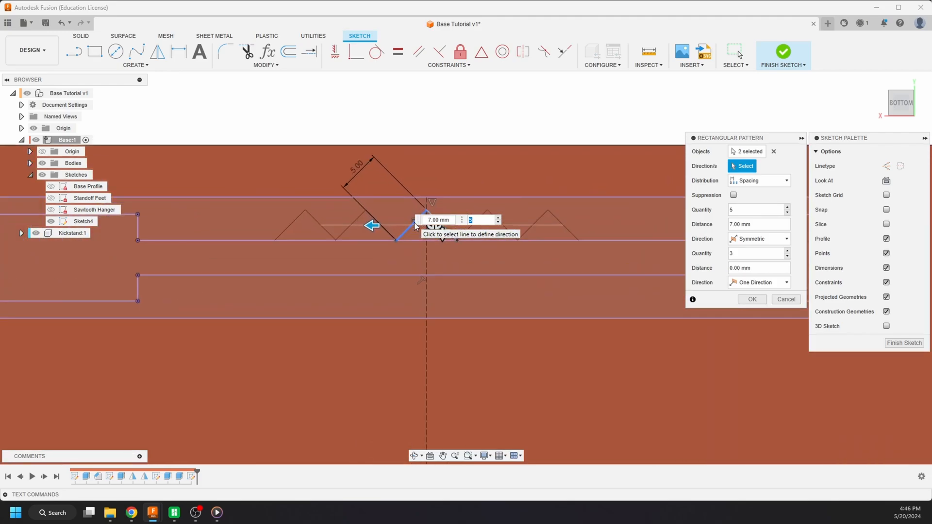
pyautogui.scroll(-4, 380, 235)
pyautogui.scroll(-3, 380, 235)
pyautogui.press('Tab')
pyautogui.scroll(5, 410, 238)
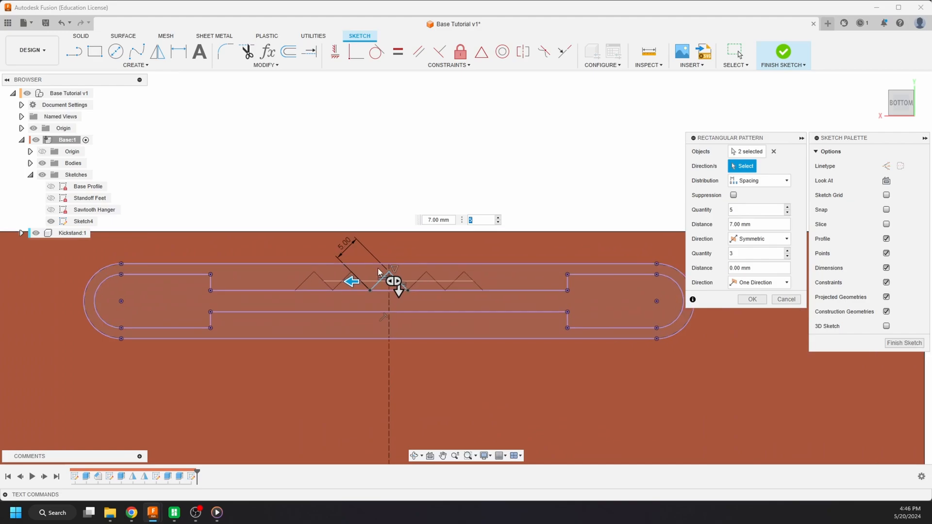
pyautogui.scroll(-3, 371, 265)
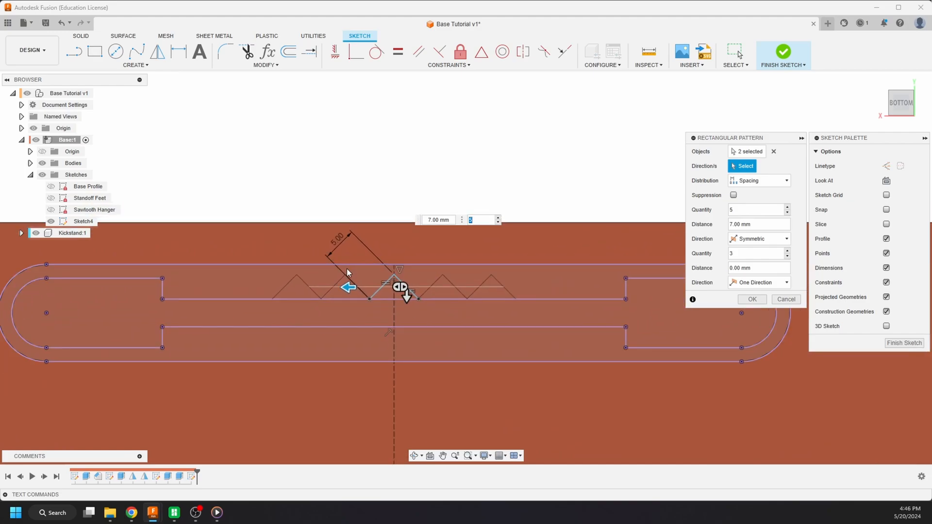
pyautogui.press('Tab')
pyautogui.scroll(-3, 310, 221)
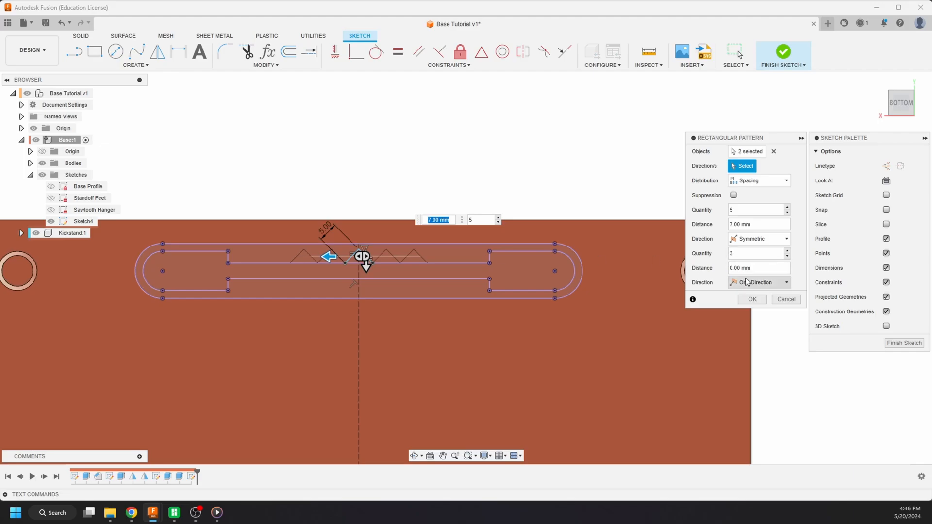
pyautogui.click(750, 300)
# - Test the BaseWidth parameter at 130 mm to check the notch row's fit on the ledge, and return it to 200 mm
pyautogui.scroll(-1, 641, 175)
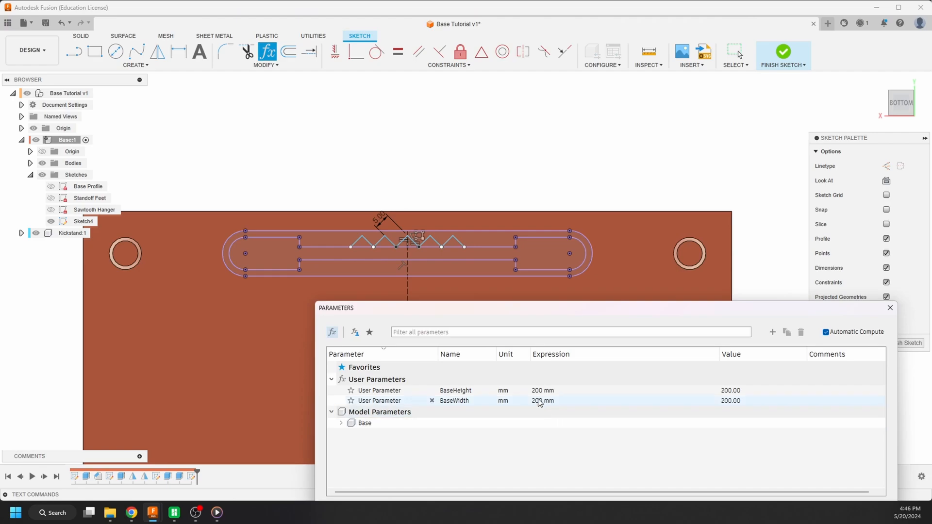
pyautogui.click(558, 403)
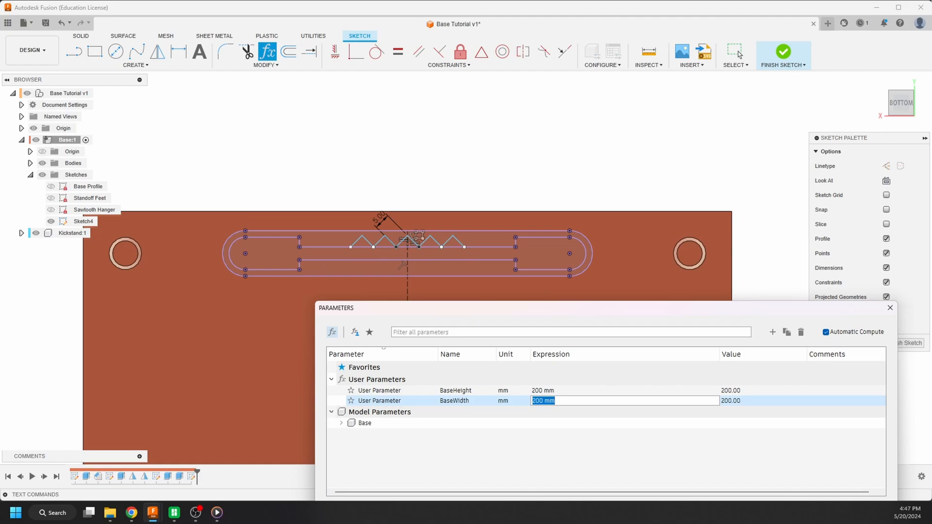
pyautogui.press('Return')
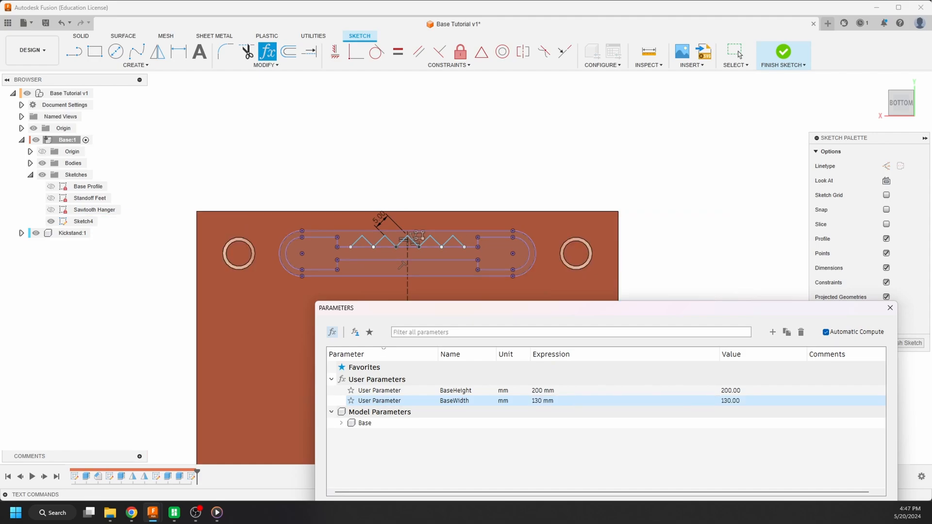
pyautogui.scroll(5, 403, 253)
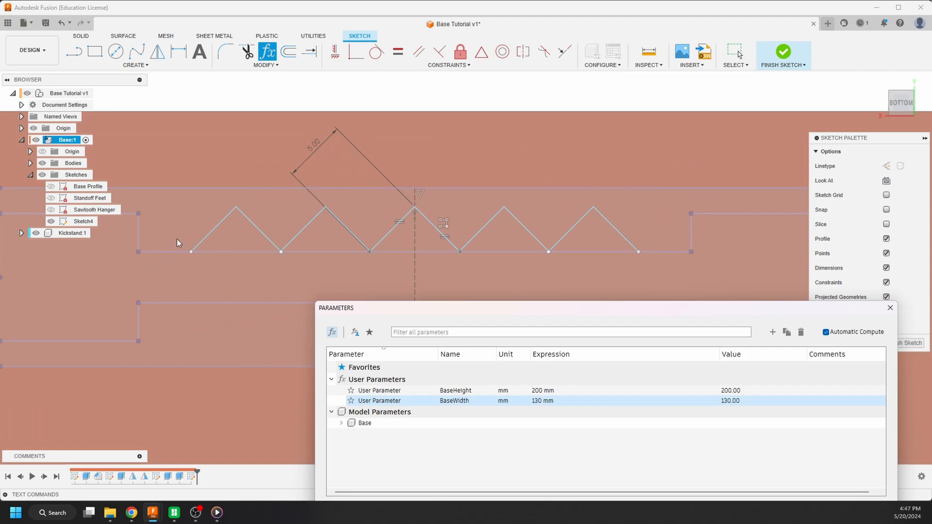
pyautogui.scroll(-2, 178, 243)
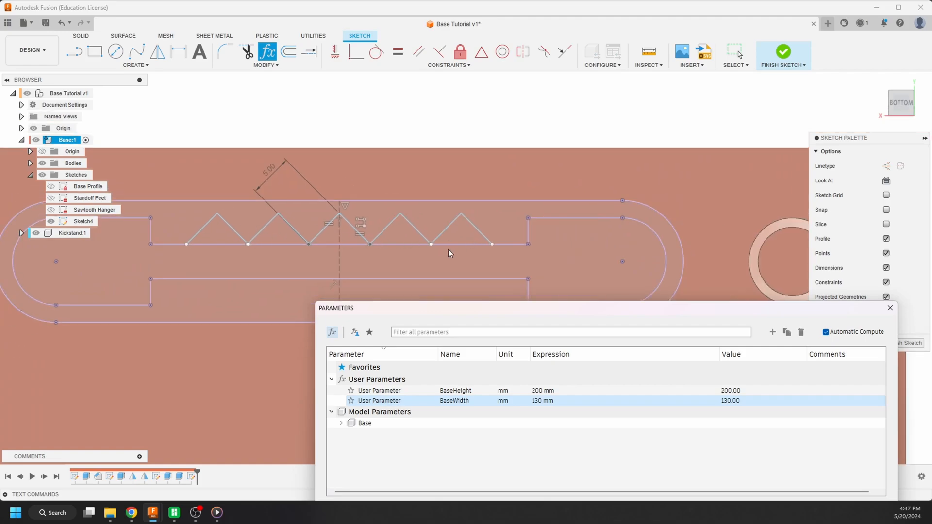
pyautogui.scroll(-4, 450, 253)
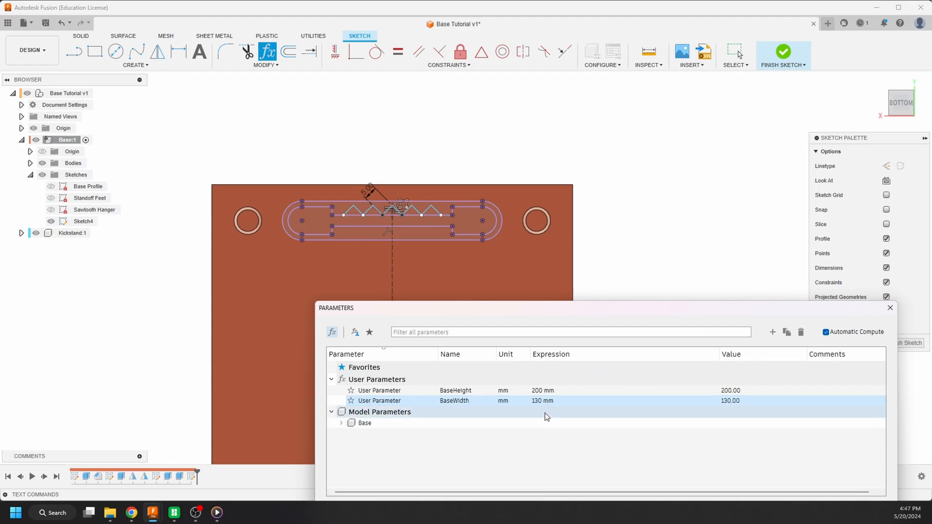
pyautogui.click(540, 401)
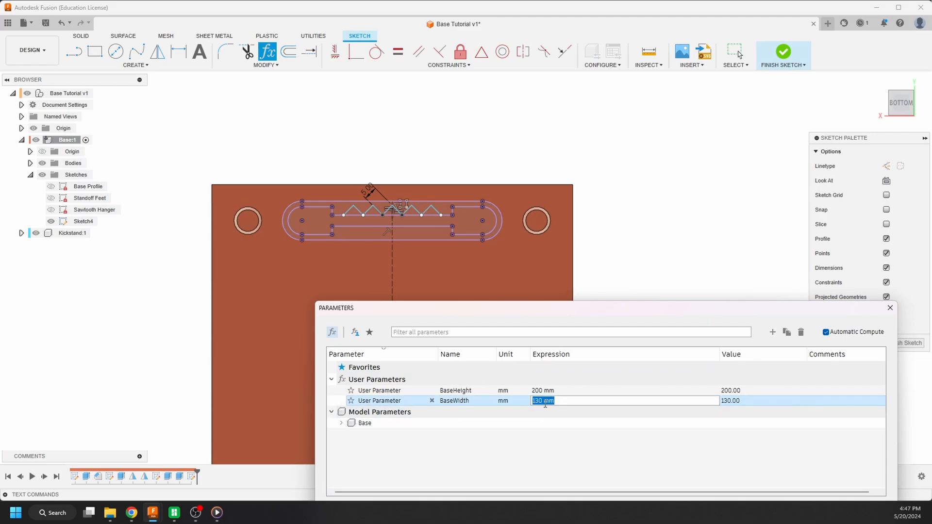
pyautogui.write('200')
pyautogui.press('Return')
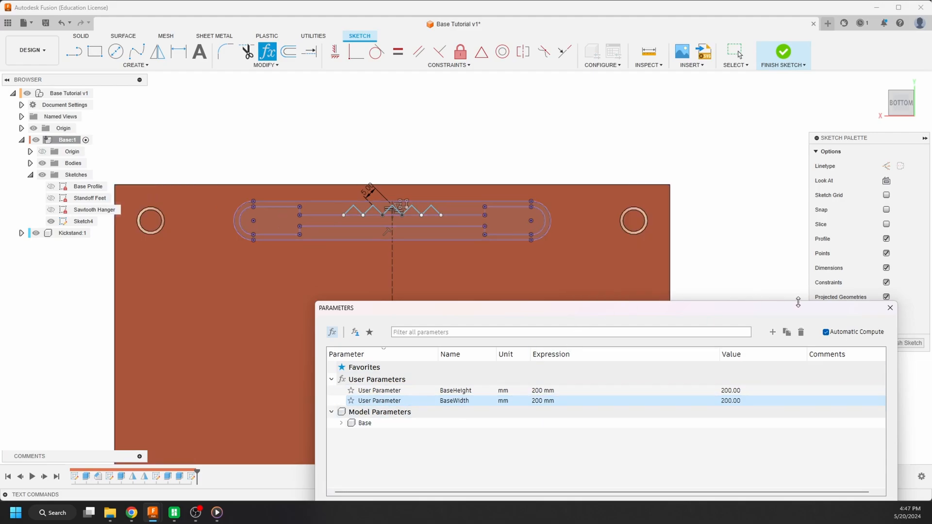
pyautogui.click(890, 308)
# - Draw a horizontal construction line through the hanger slot's middle, joining the midpoints of its two inner end arcs
pyautogui.scroll(2, 295, 204)
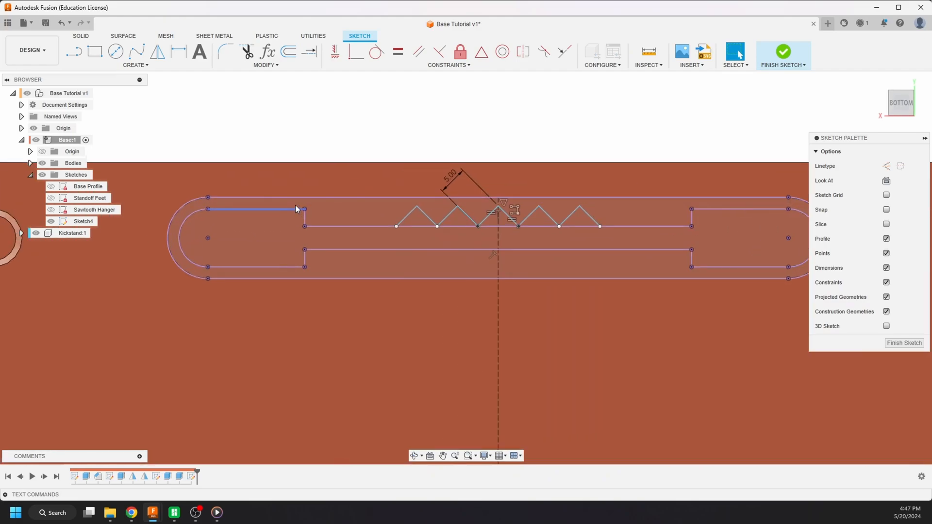
pyautogui.scroll(3, 406, 233)
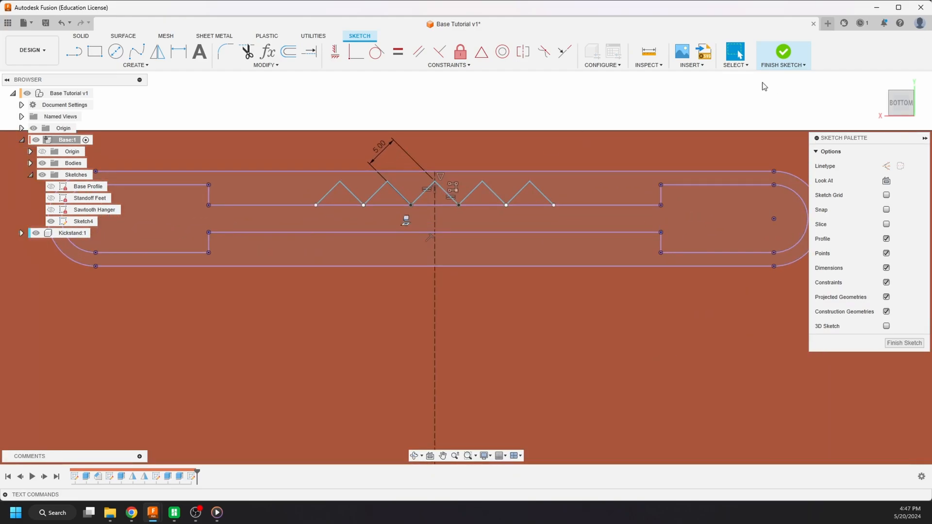
pyautogui.scroll(-6, 610, 185)
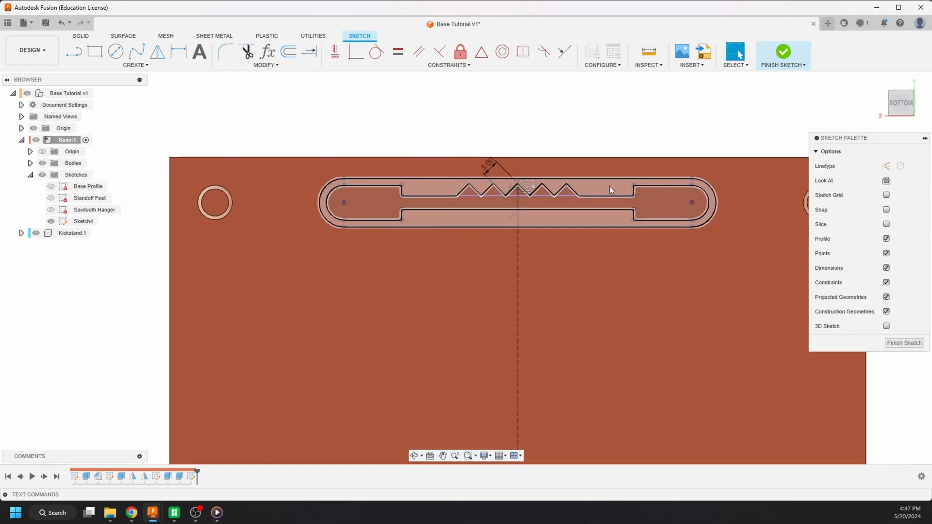
pyautogui.scroll(3, 610, 185)
pyautogui.press('l')
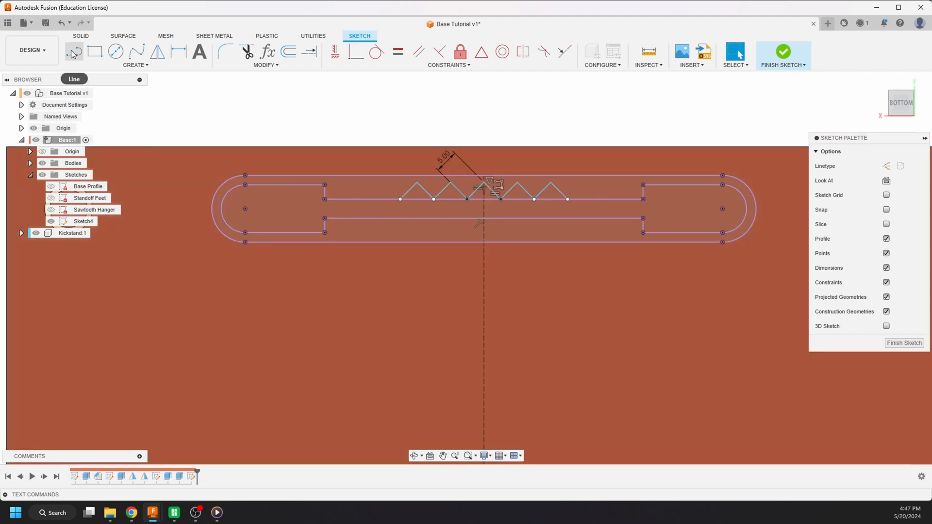
pyautogui.click(887, 167)
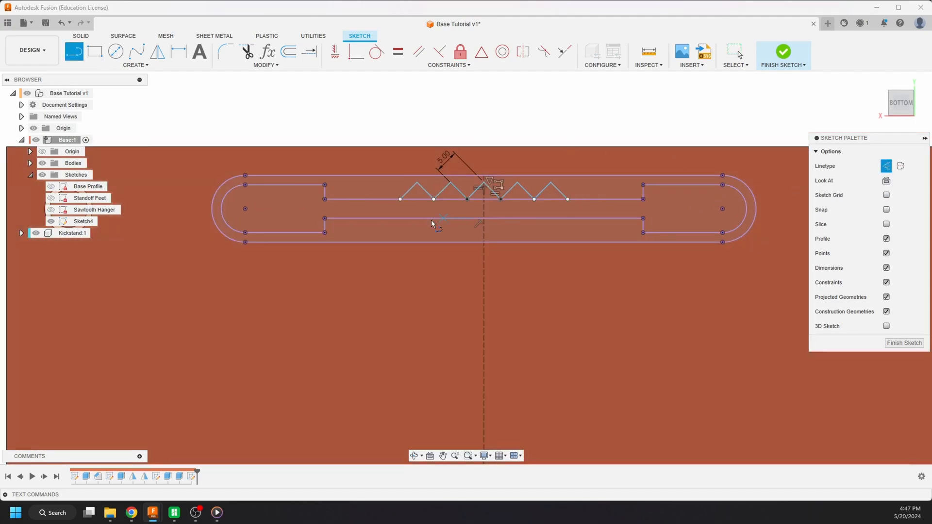
pyautogui.click(222, 209)
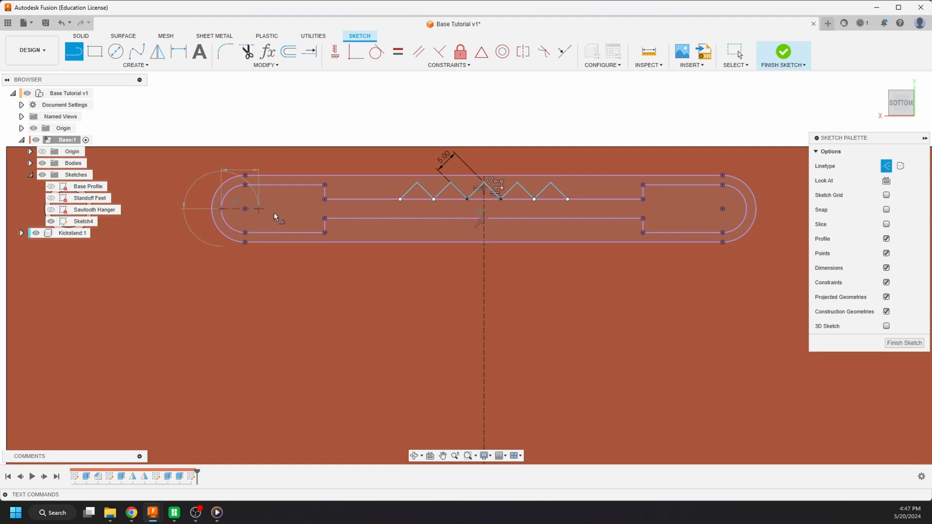
pyautogui.click(744, 208)
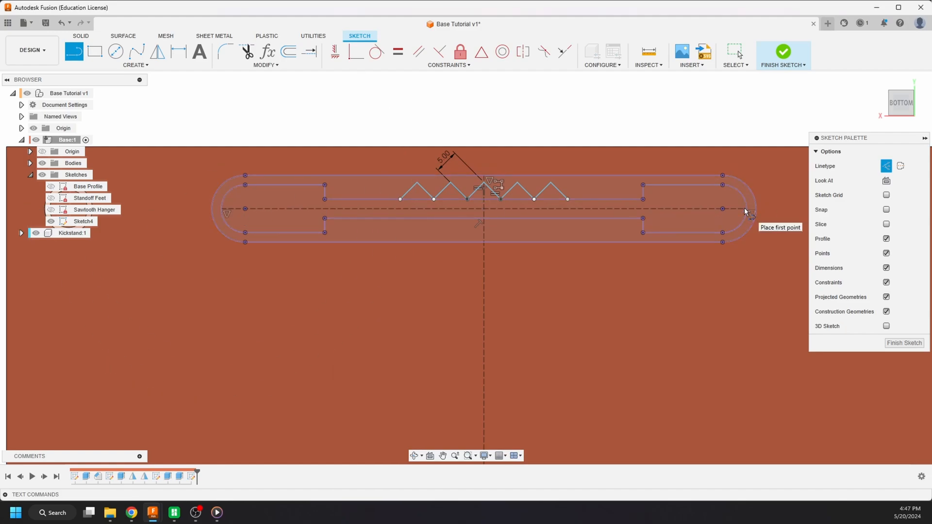
pyautogui.press('Escape')
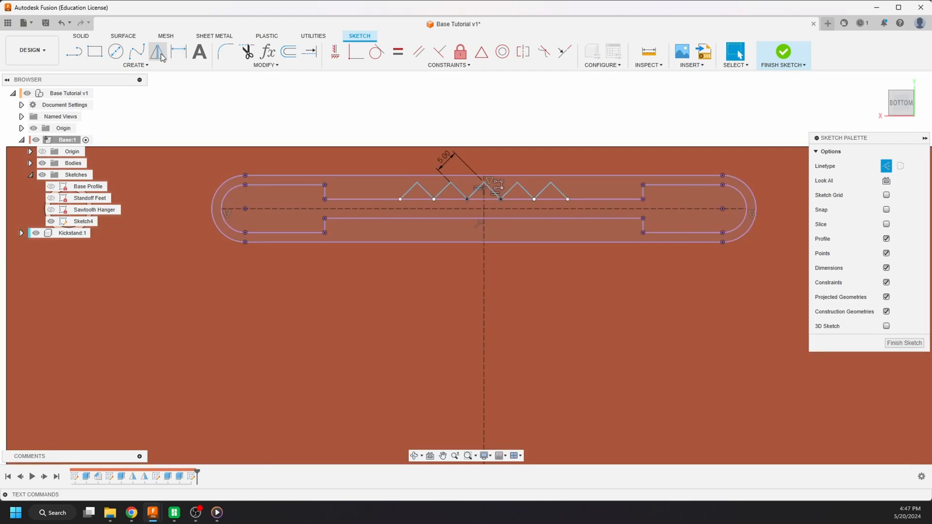
# - Mirror the ten lines of the upper notch row about the slot's horizontal construction line and finish the sketch
pyautogui.click(158, 53)
pyautogui.click(409, 195)
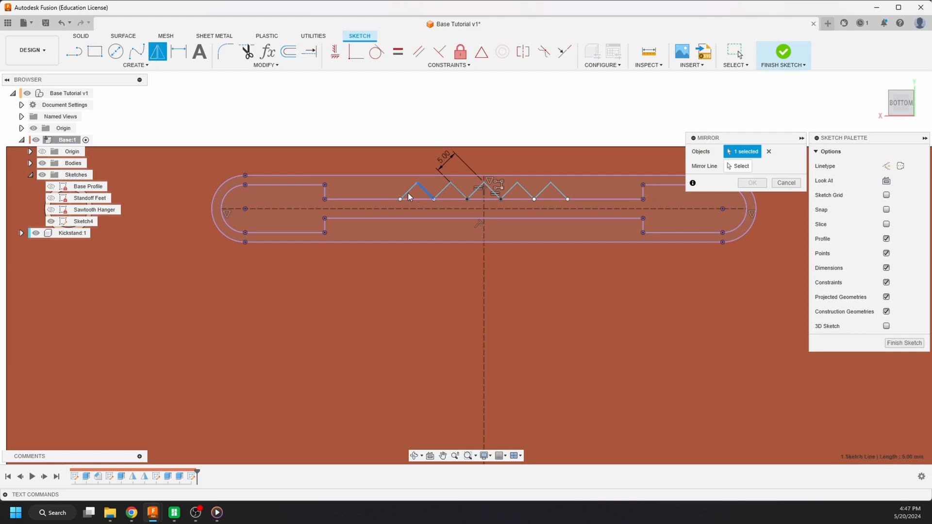
pyautogui.click(446, 192)
pyautogui.click(459, 192)
pyautogui.click(477, 192)
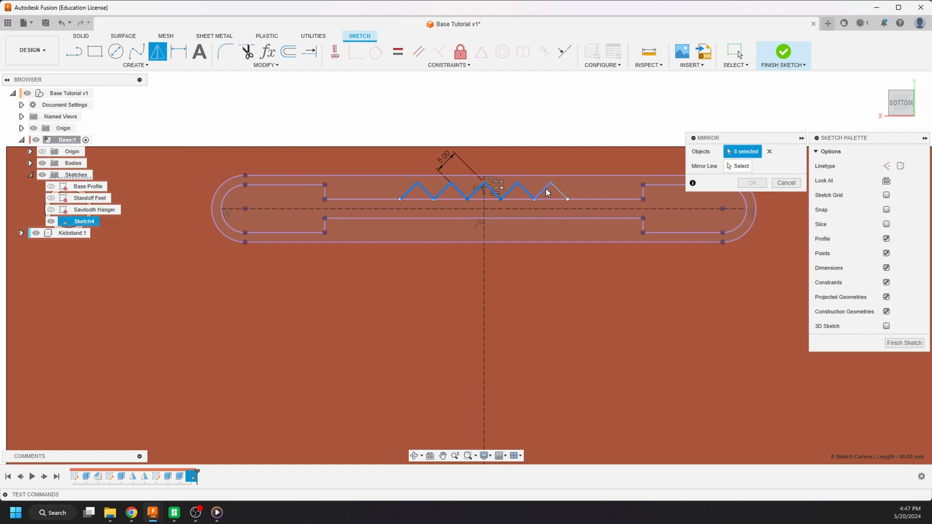
pyautogui.click(704, 165)
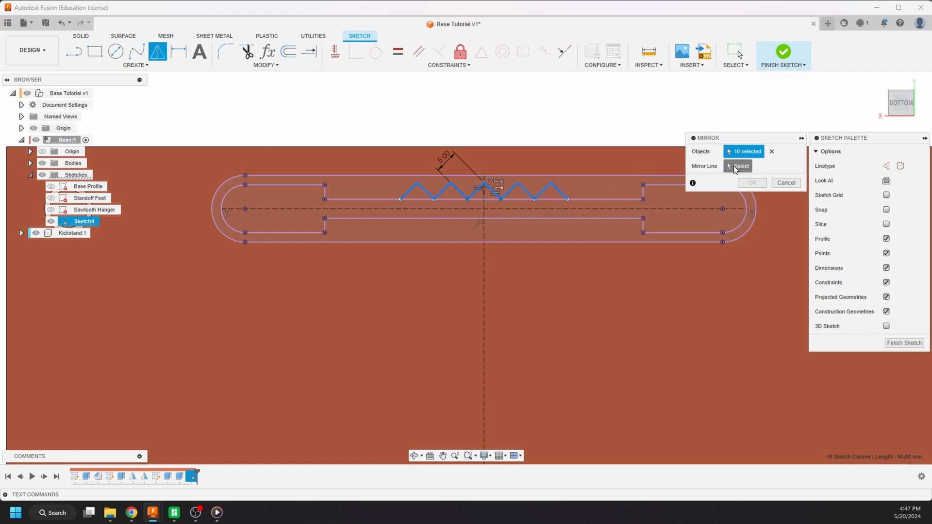
pyautogui.click(605, 209)
pyautogui.click(752, 182)
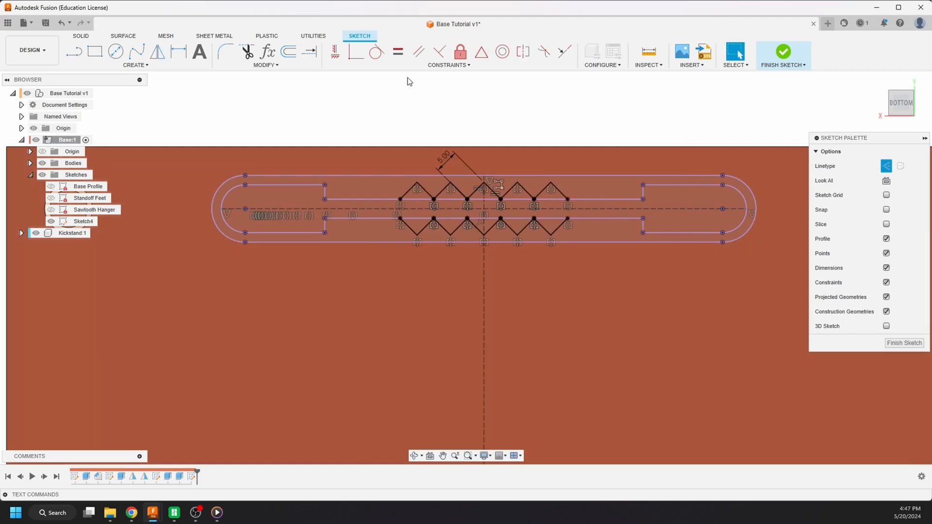
pyautogui.click(775, 57)
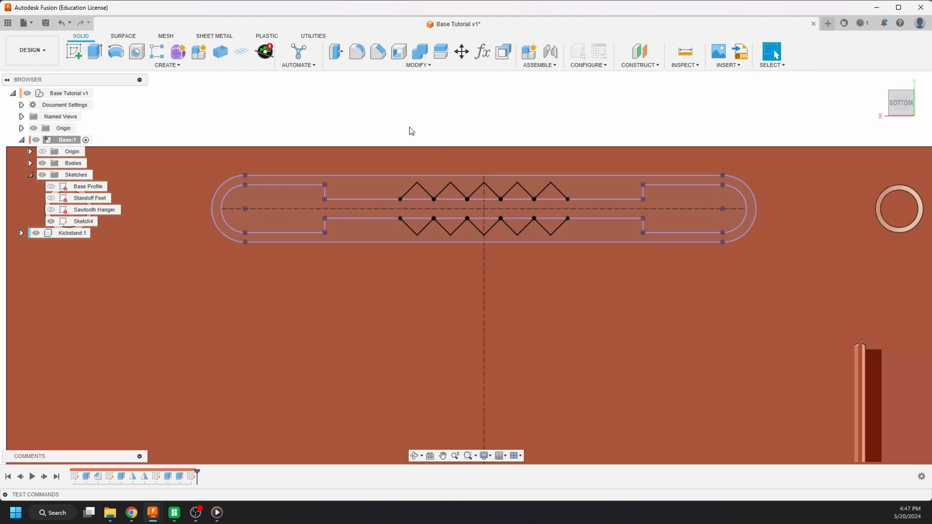
# - Chamfer the underside edges of both hanger slot ledges along the narrow opening with an equal distance of 3 mm
pyautogui.scroll(-3, 412, 131)
pyautogui.scroll(5, 418, 172)
pyautogui.keyDown('shift'); pyautogui.moveTo(420, 175); pyautogui.dragTo(421, 209, button='middle'); pyautogui.keyUp('shift')
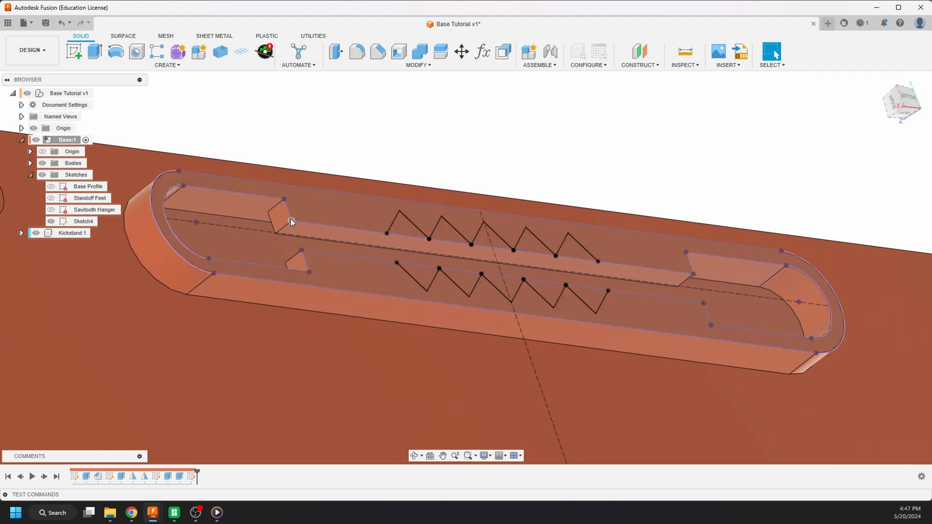
pyautogui.keyDown('shift'); pyautogui.moveTo(290, 219); pyautogui.dragTo(311, 243, button='middle'); pyautogui.keyUp('shift')
pyautogui.scroll(-3, 514, 258)
pyautogui.scroll(9, 228, 253)
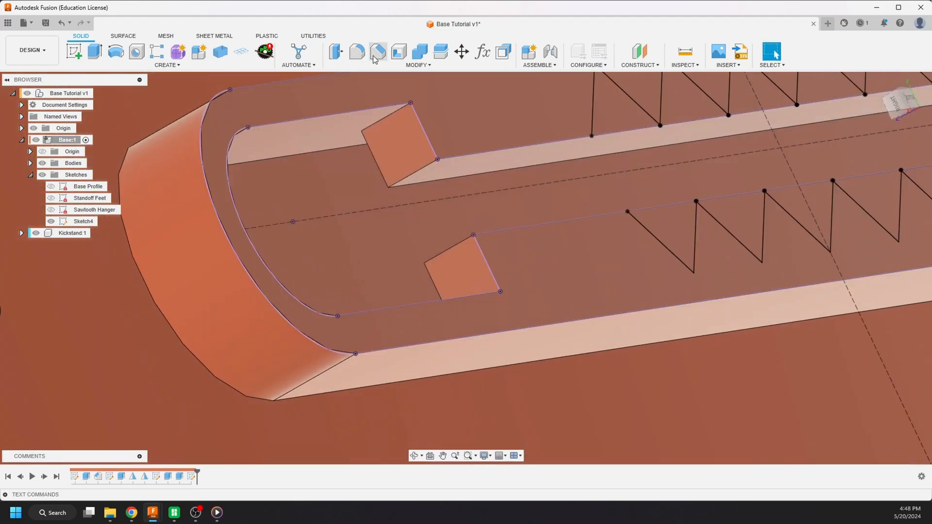
pyautogui.click(378, 51)
pyautogui.click(430, 183)
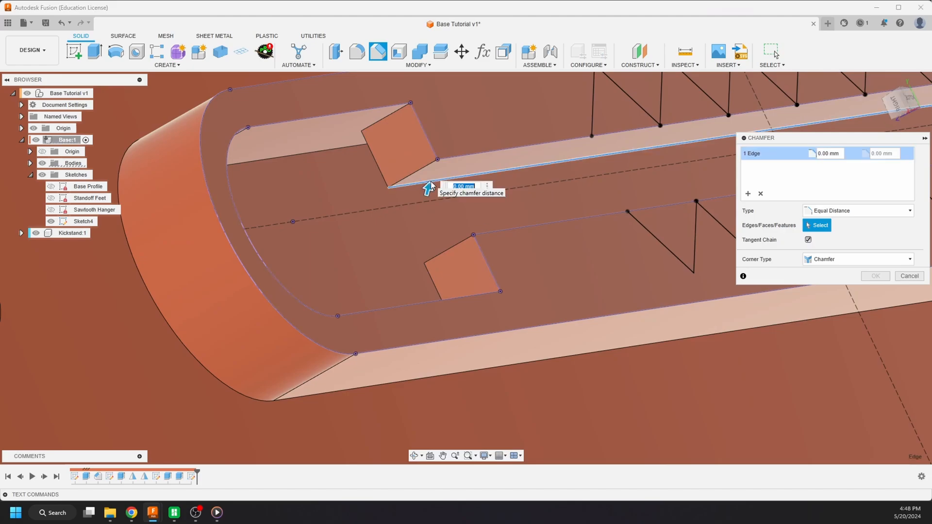
pyautogui.keyDown('shift'); pyautogui.moveTo(430, 183); pyautogui.dragTo(464, 282, button='middle'); pyautogui.keyUp('shift')
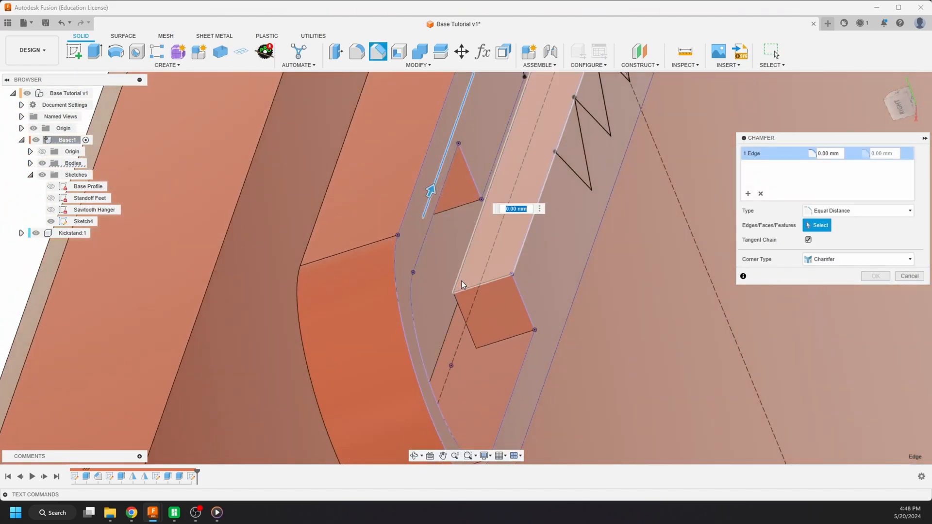
pyautogui.click(467, 289)
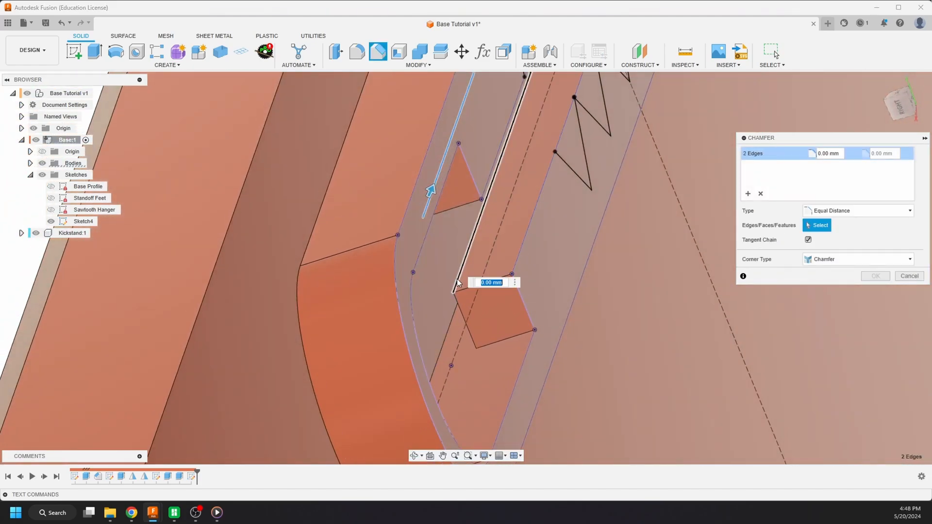
pyautogui.keyDown('shift'); pyautogui.moveTo(467, 289); pyautogui.dragTo(435, 262, button='middle'); pyautogui.keyUp('shift')
pyautogui.moveTo(428, 199); pyautogui.dragTo(438, 164)
pyautogui.keyDown('shift'); pyautogui.moveTo(358, 202); pyautogui.dragTo(360, 186, button='middle'); pyautogui.keyUp('shift')
# - Check the ledge chamfer preview from the front and close up inside the slot, and accept the chamfer
pyautogui.scroll(-5, 298, 251)
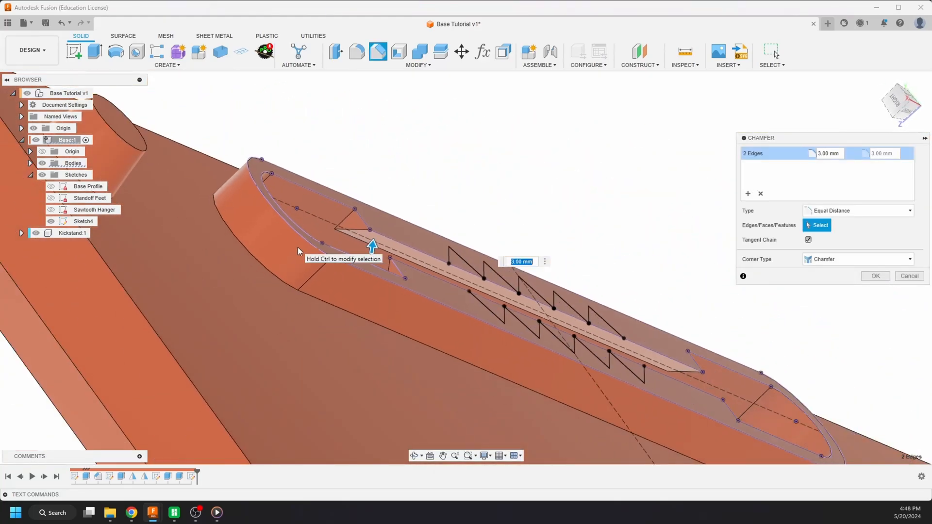
pyautogui.click(908, 112)
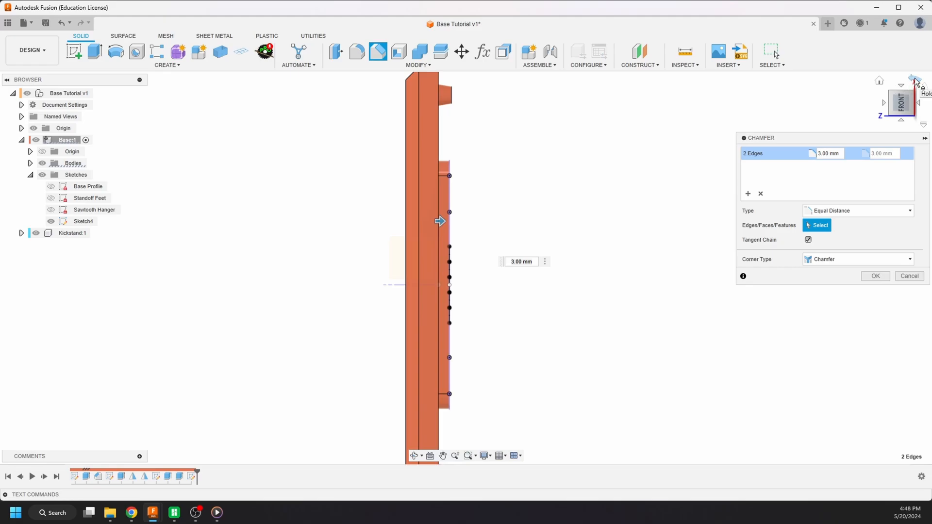
pyautogui.click(915, 80)
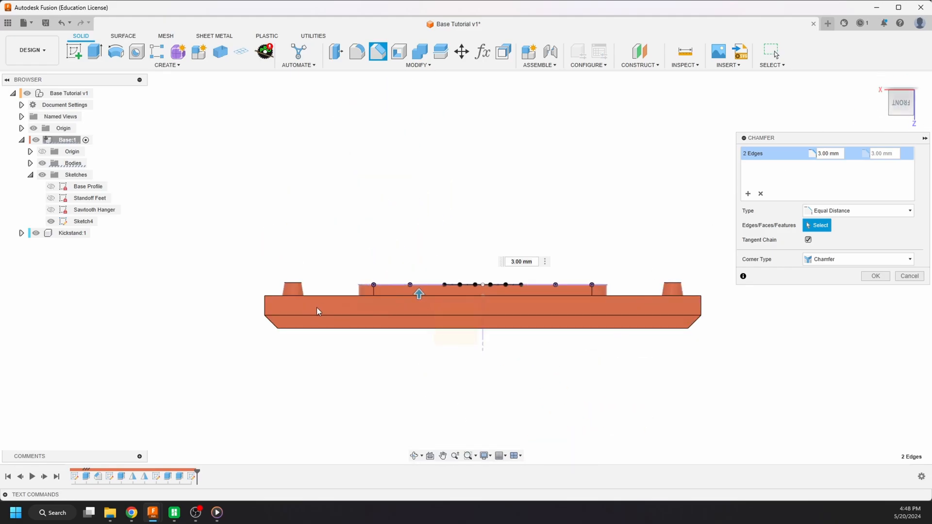
pyautogui.scroll(2, 481, 300)
pyautogui.keyDown('shift'); pyautogui.moveTo(480, 300); pyautogui.dragTo(540, 313, button='middle'); pyautogui.keyUp('shift')
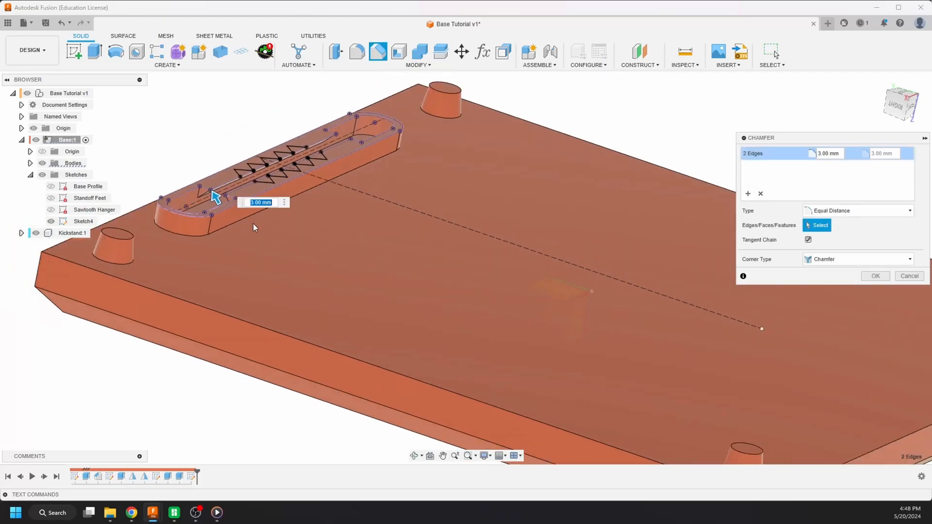
pyautogui.scroll(5, 254, 228)
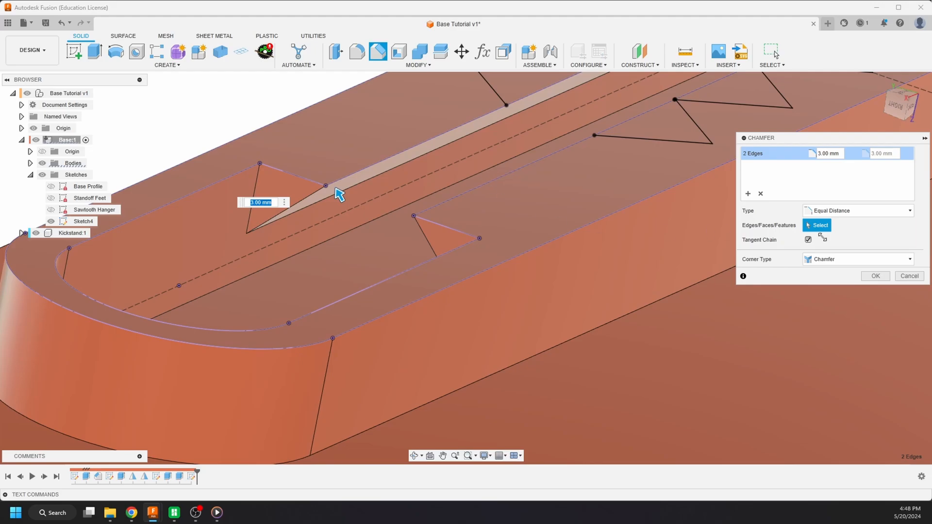
pyautogui.click(869, 277)
# - Extrude the ten triangular notch profiles on both ledges as a cut with a distance of -2 mm
pyautogui.scroll(-10, 307, 278)
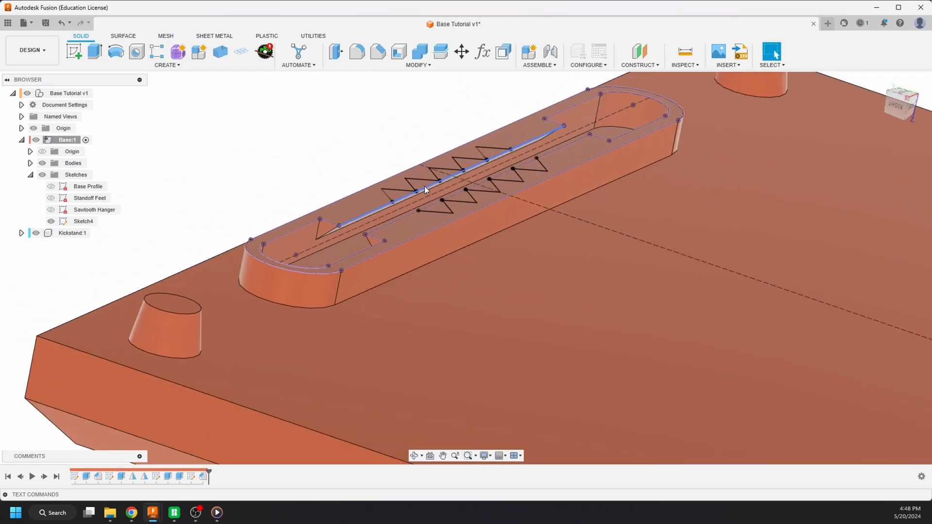
pyautogui.press('e')
pyautogui.click(401, 194)
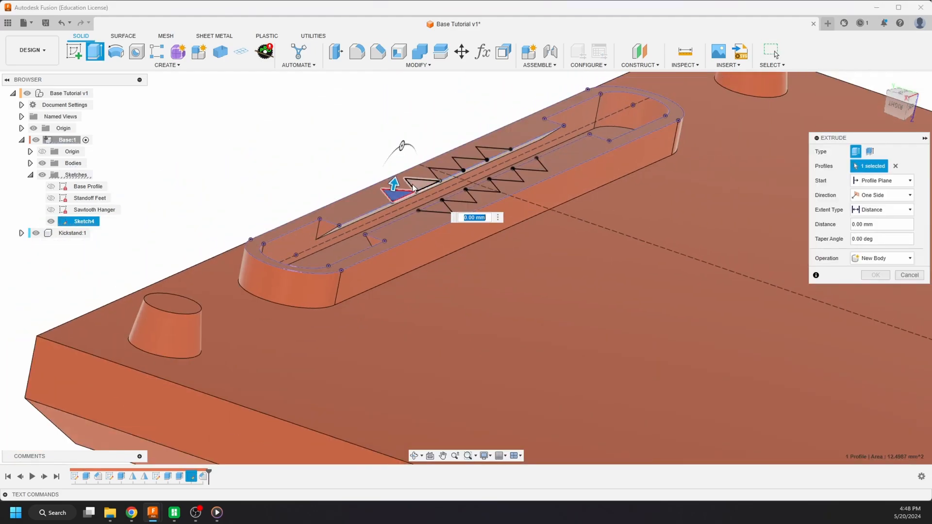
pyautogui.click(420, 183)
pyautogui.click(444, 173)
pyautogui.click(467, 162)
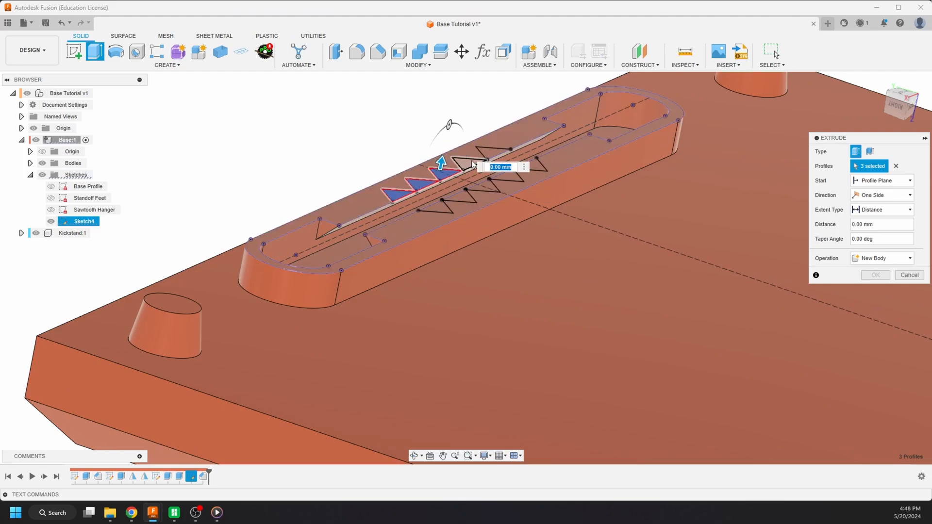
pyautogui.click(490, 153)
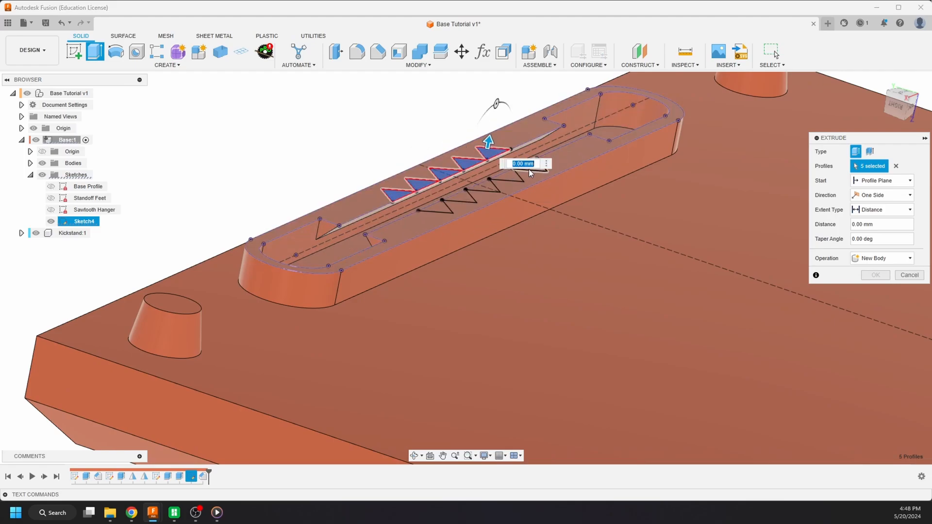
pyautogui.scroll(5, 528, 170)
pyautogui.click(570, 166)
pyautogui.click(505, 202)
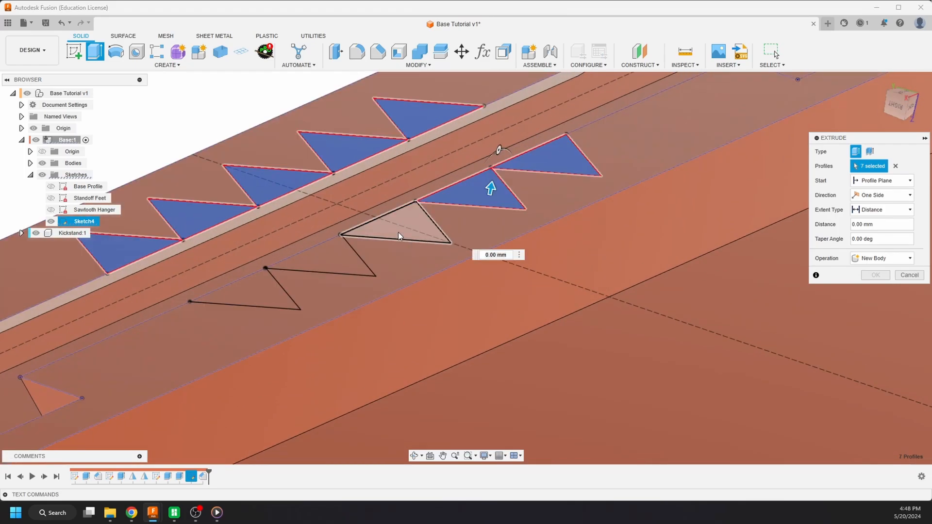
pyautogui.click(398, 232)
pyautogui.click(314, 263)
pyautogui.click(269, 290)
pyautogui.scroll(-5, 192, 257)
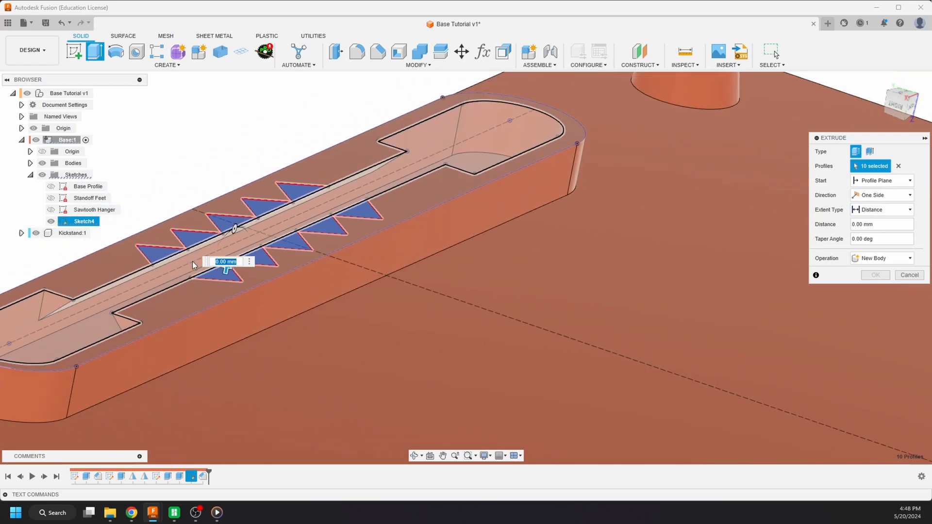
pyautogui.scroll(-4, 192, 262)
pyautogui.keyDown('shift'); pyautogui.moveTo(192, 262); pyautogui.dragTo(244, 249, button='middle'); pyautogui.keyUp('shift')
pyautogui.scroll(4, 243, 249)
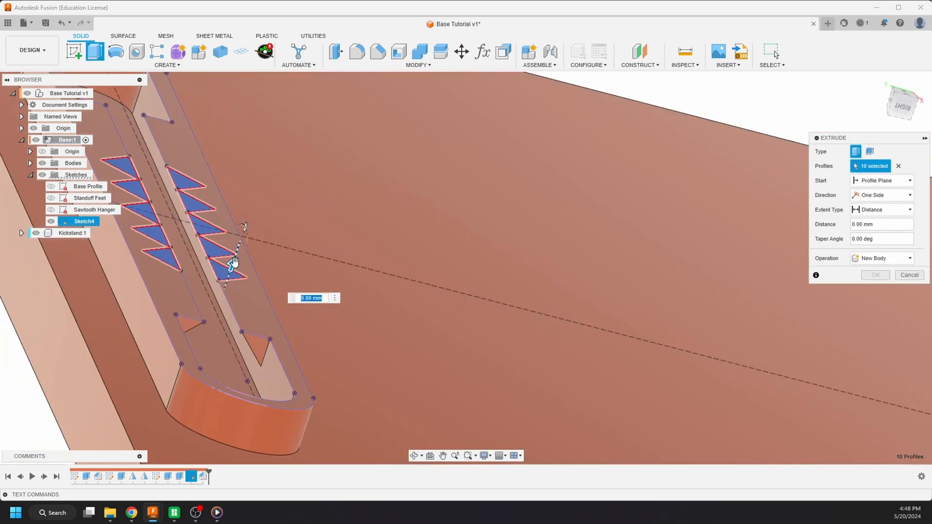
pyautogui.moveTo(232, 264); pyautogui.dragTo(229, 280)
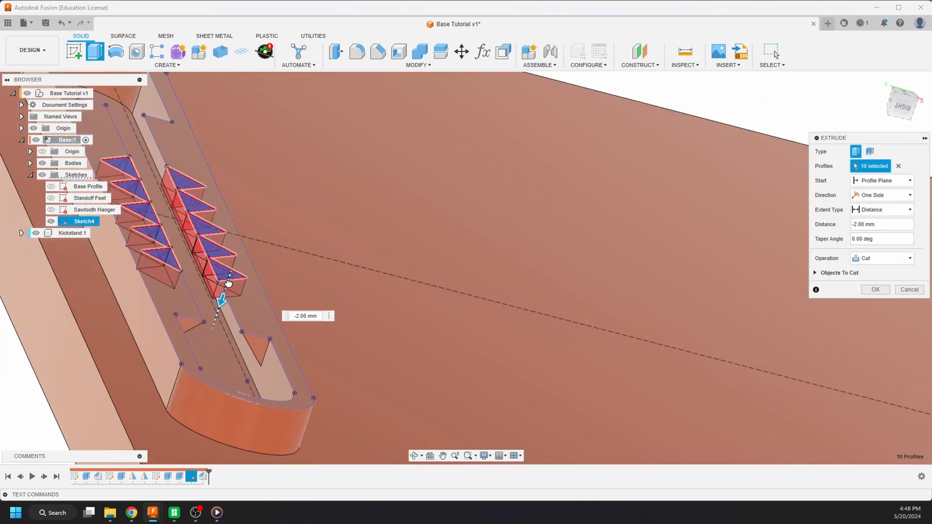
# - Add the hanger slot's opening profile to the notch cut and accept the extrusion
pyautogui.click(210, 317)
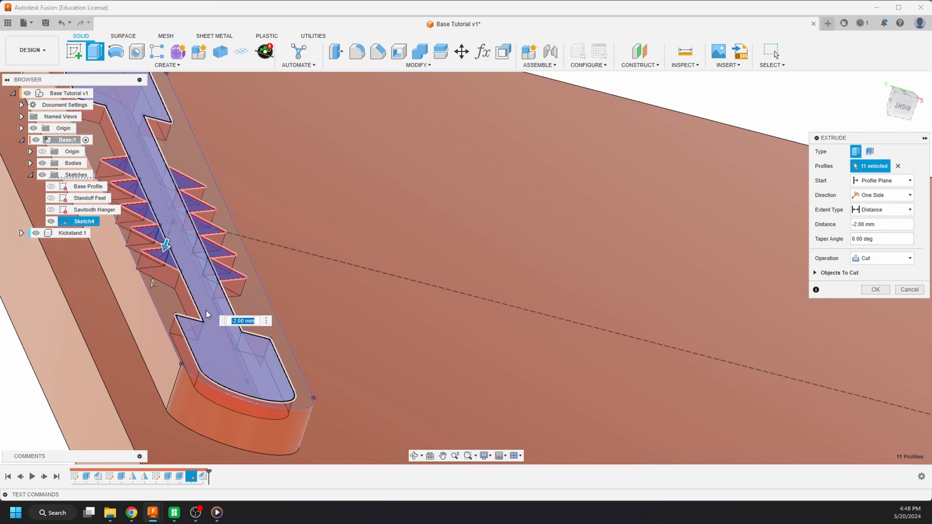
pyautogui.scroll(2, 205, 302)
pyautogui.keyDown('shift'); pyautogui.moveTo(205, 302); pyautogui.dragTo(180, 303, button='middle'); pyautogui.keyUp('shift')
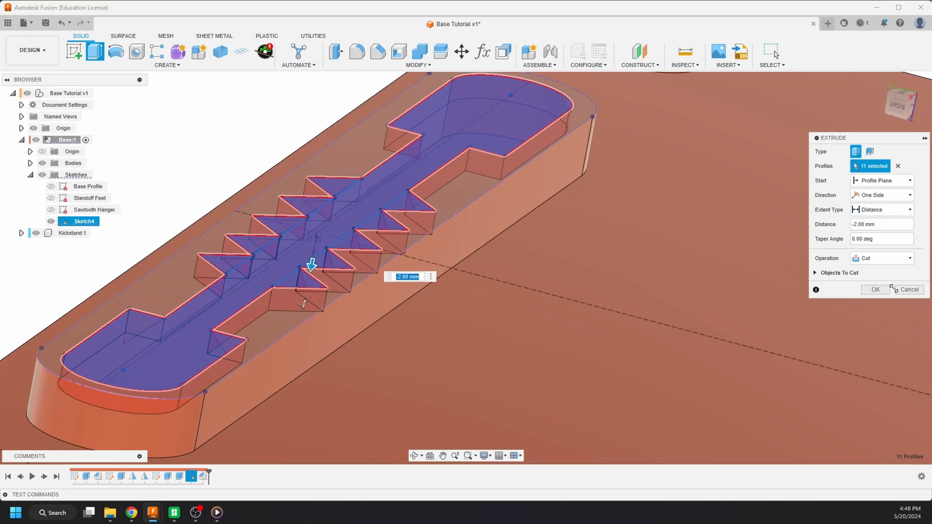
pyautogui.click(886, 293)
# - Edit the notch cut feature and set its distance to -4 mm
pyautogui.scroll(-3, 316, 296)
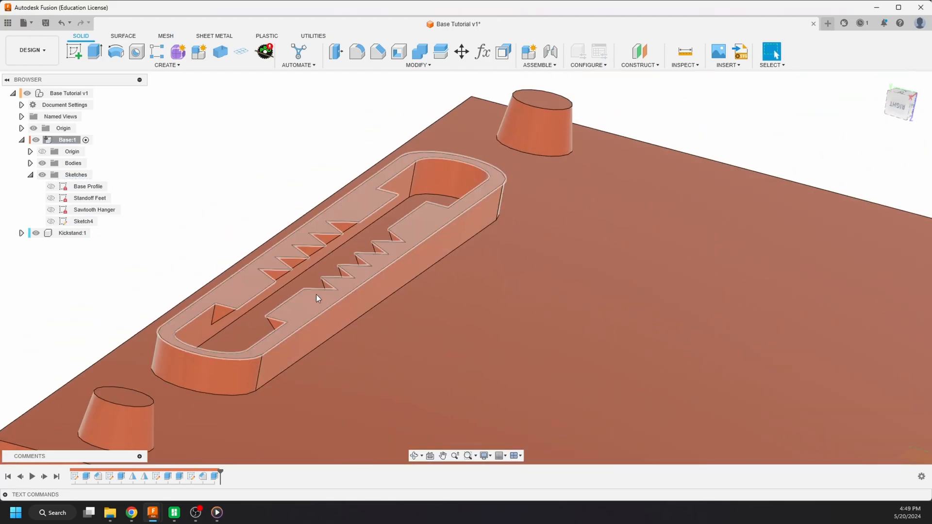
pyautogui.scroll(2, 313, 295)
pyautogui.keyDown('shift'); pyautogui.moveTo(306, 294); pyautogui.dragTo(270, 359, button='middle'); pyautogui.keyUp('shift')
pyautogui.scroll(-5, 257, 331)
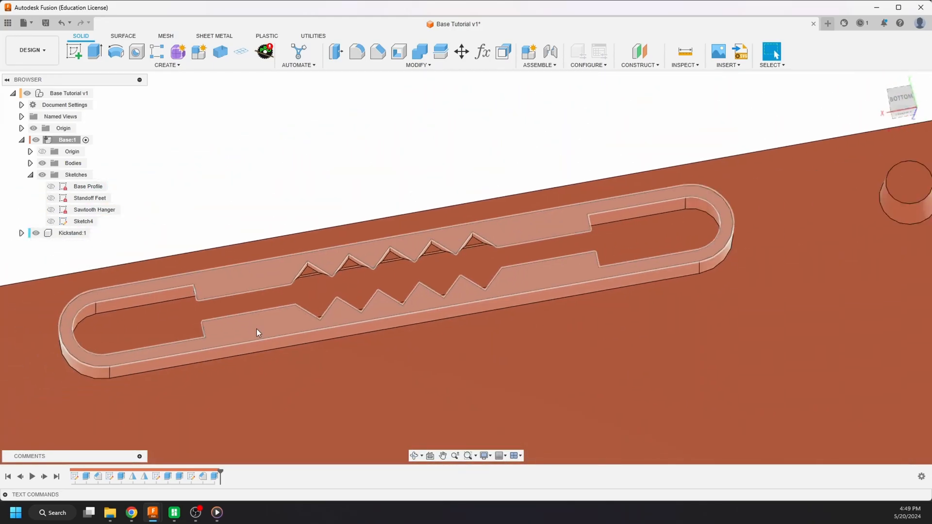
pyautogui.scroll(6, 200, 314)
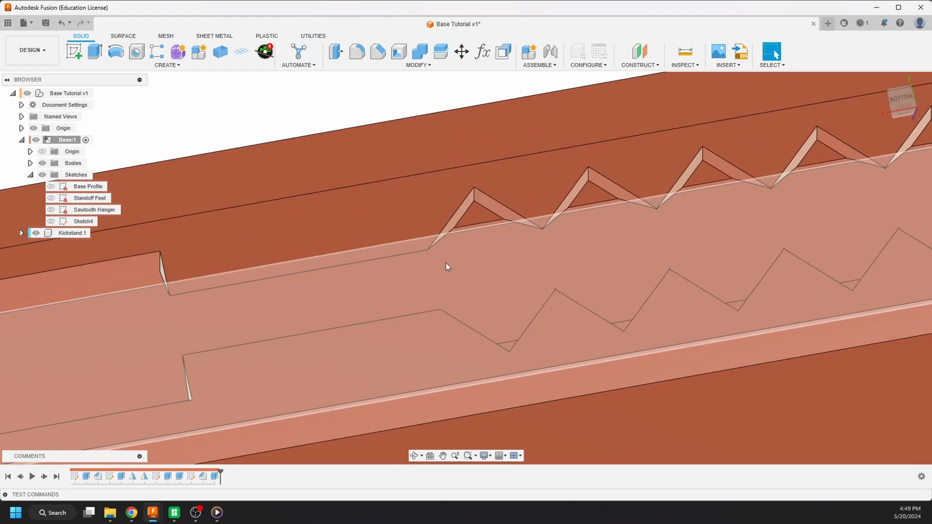
pyautogui.keyDown('shift'); pyautogui.moveTo(446, 263); pyautogui.dragTo(461, 292, button='middle'); pyautogui.keyUp('shift')
pyautogui.scroll(-3, 495, 281)
pyautogui.doubleClick(214, 477)
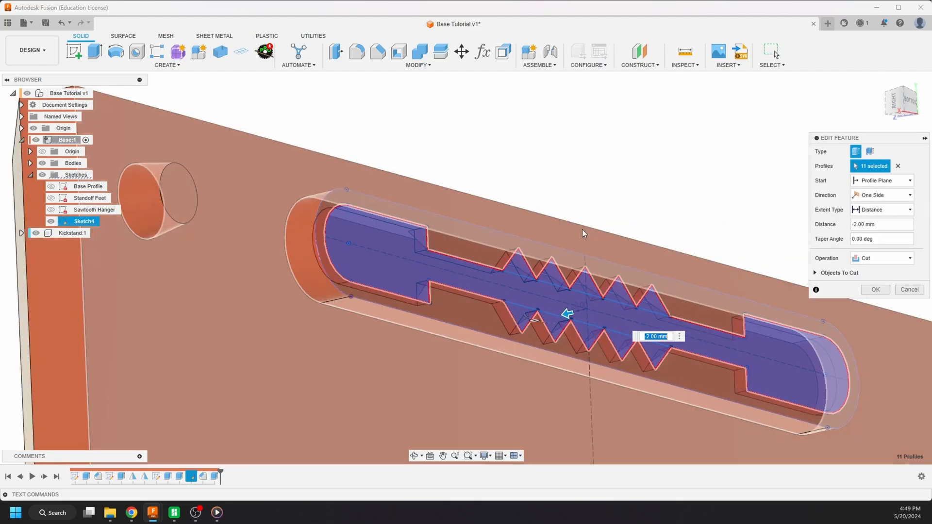
pyautogui.scroll(5, 581, 230)
pyautogui.keyDown('shift'); pyautogui.moveTo(555, 348); pyautogui.dragTo(543, 341, button='middle'); pyautogui.keyUp('shift')
pyautogui.moveTo(575, 347); pyautogui.dragTo(557, 355)
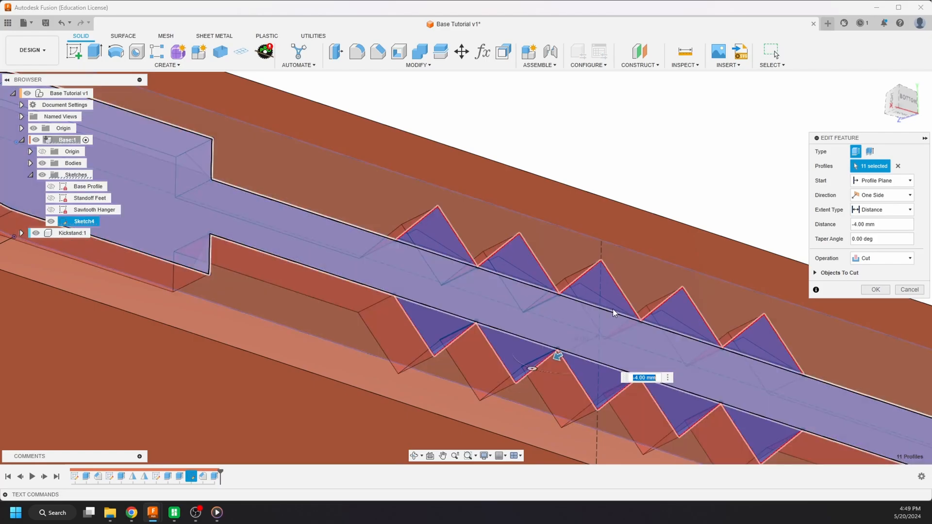
pyautogui.click(874, 291)
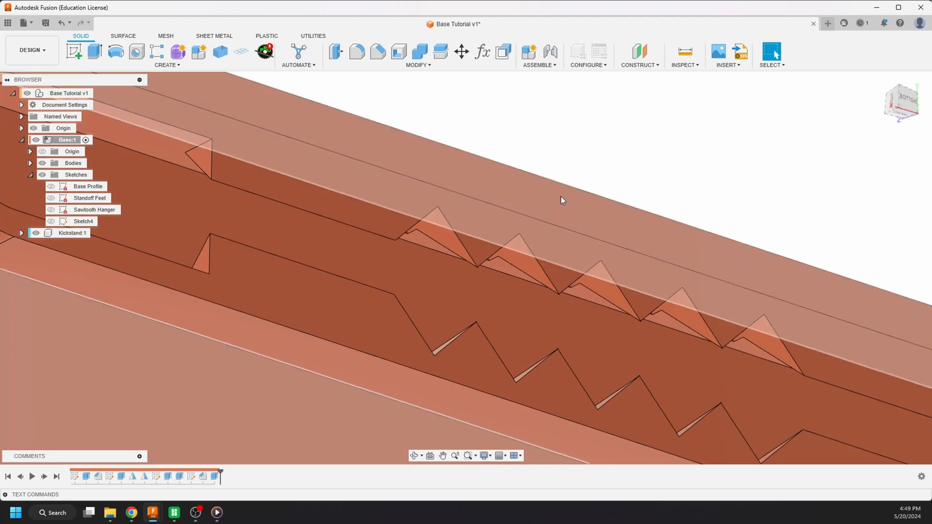
# - Reopen the notch cut feature and set its distance to -5 mm so it cuts fully through the ledges
pyautogui.keyDown('shift'); pyautogui.moveTo(561, 197); pyautogui.dragTo(473, 224, button='middle'); pyautogui.keyUp('shift')
pyautogui.scroll(4, 509, 291)
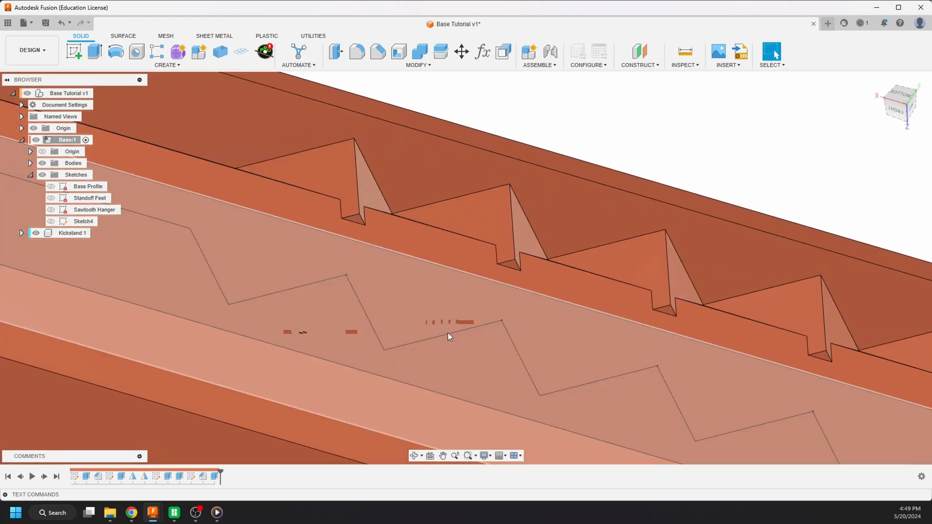
pyautogui.doubleClick(214, 478)
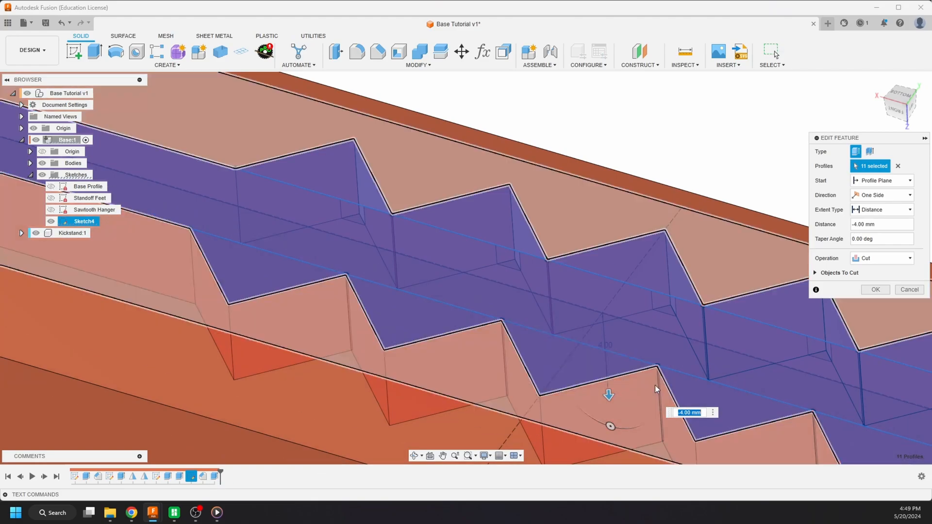
pyautogui.moveTo(608, 403)
pyautogui.mouseDown()
pyautogui.moveTo(609, 433)
pyautogui.moveTo(609, 416)
pyautogui.mouseUp()
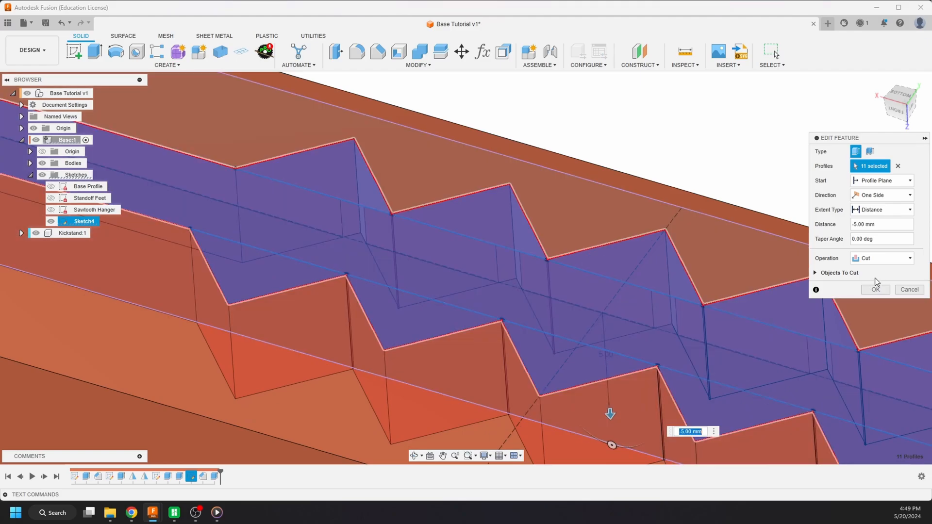
pyautogui.click(875, 292)
pyautogui.keyDown('shift'); pyautogui.moveTo(658, 191); pyautogui.dragTo(591, 332, button='middle'); pyautogui.keyUp('shift')
pyautogui.moveTo(575, 330); pyautogui.dragTo(583, 291)
pyautogui.press('Escape')
pyautogui.scroll(-3, 583, 291)
pyautogui.keyDown('shift'); pyautogui.moveTo(582, 295); pyautogui.dragTo(427, 354, button='middle'); pyautogui.keyUp('shift')
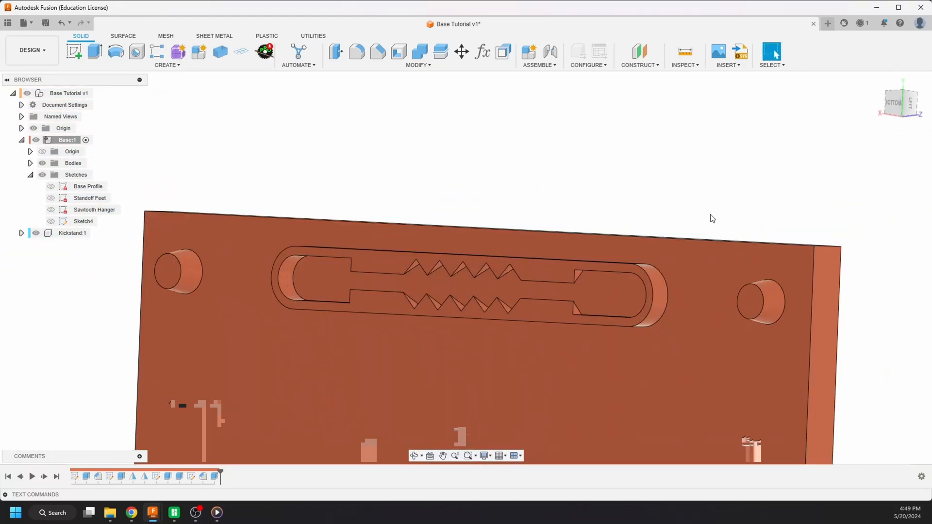
# - Start a Fillet and select the circular base edges of all four standoff pegs where they meet the plate
pyautogui.scroll(-3, 642, 213)
pyautogui.scroll(-3, 566, 165)
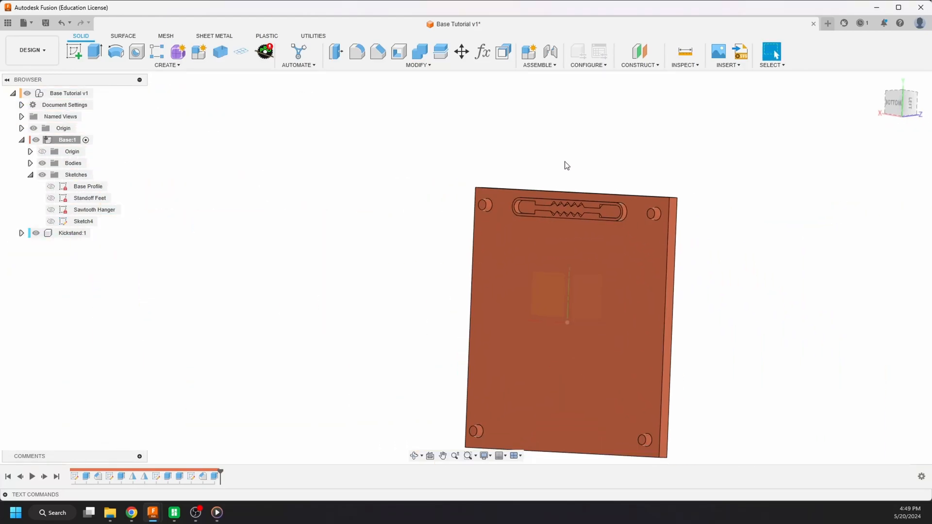
pyautogui.scroll(5, 488, 195)
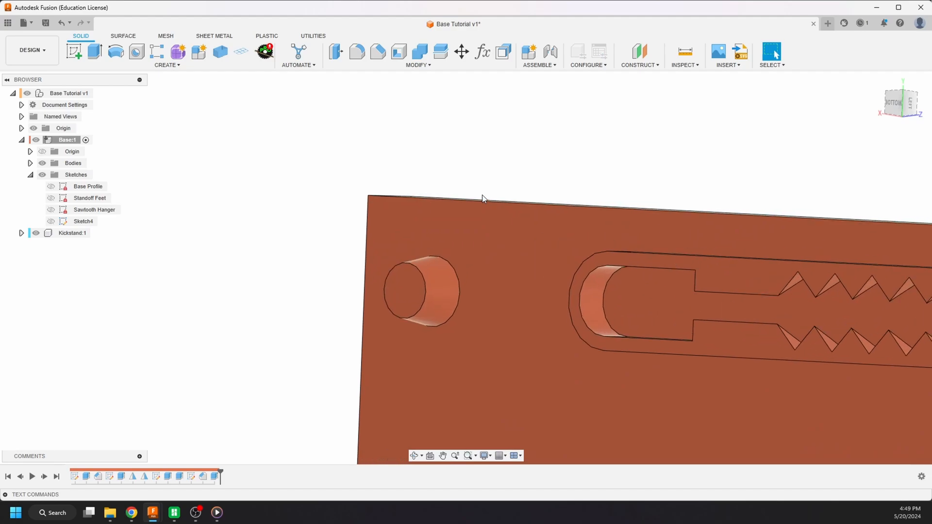
pyautogui.scroll(-5, 456, 171)
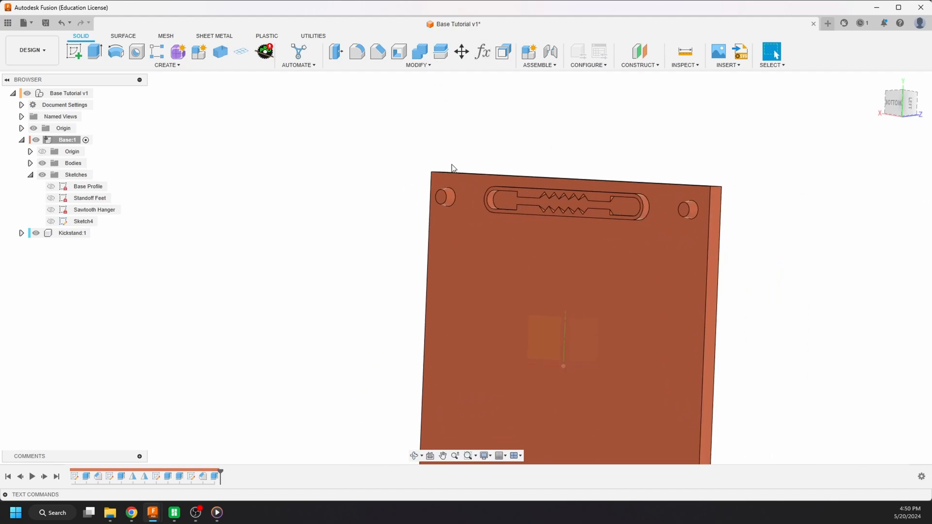
pyautogui.scroll(-3, 462, 184)
pyautogui.scroll(6, 433, 166)
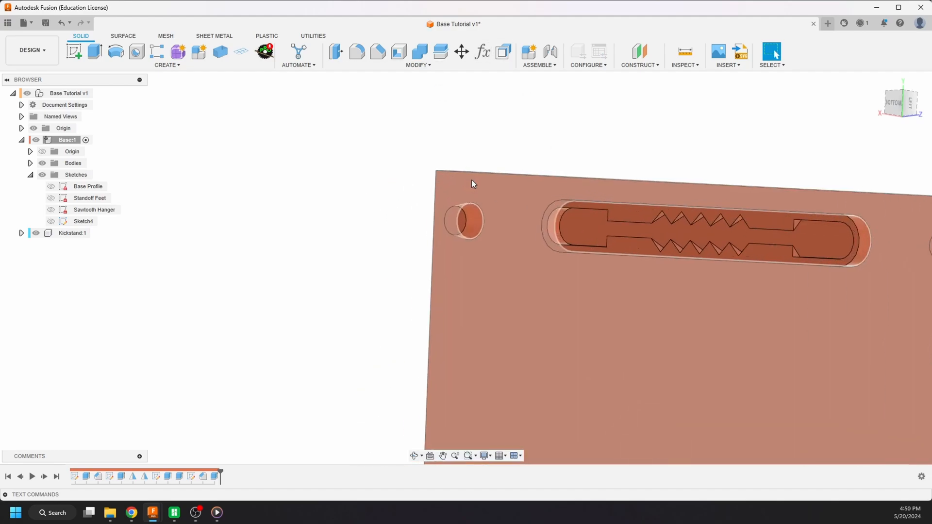
pyautogui.click(363, 58)
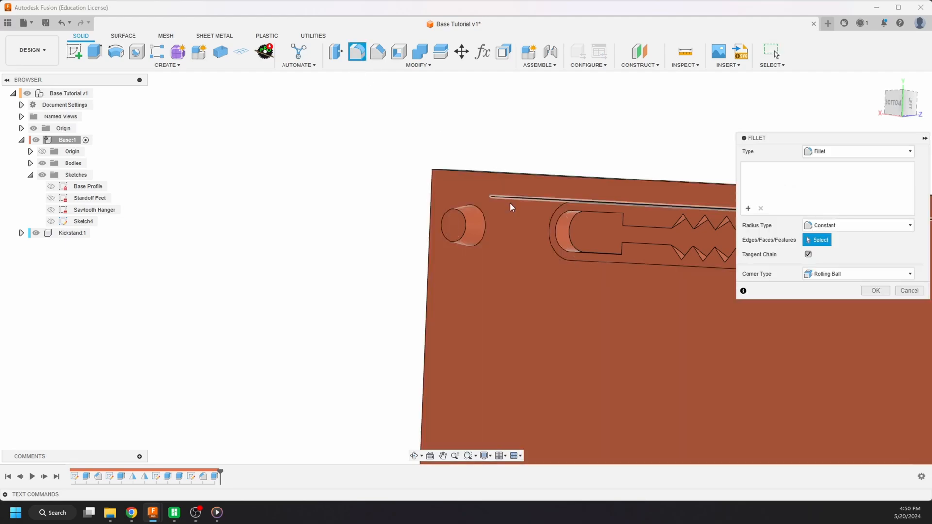
pyautogui.click(487, 234)
pyautogui.scroll(-5, 487, 200)
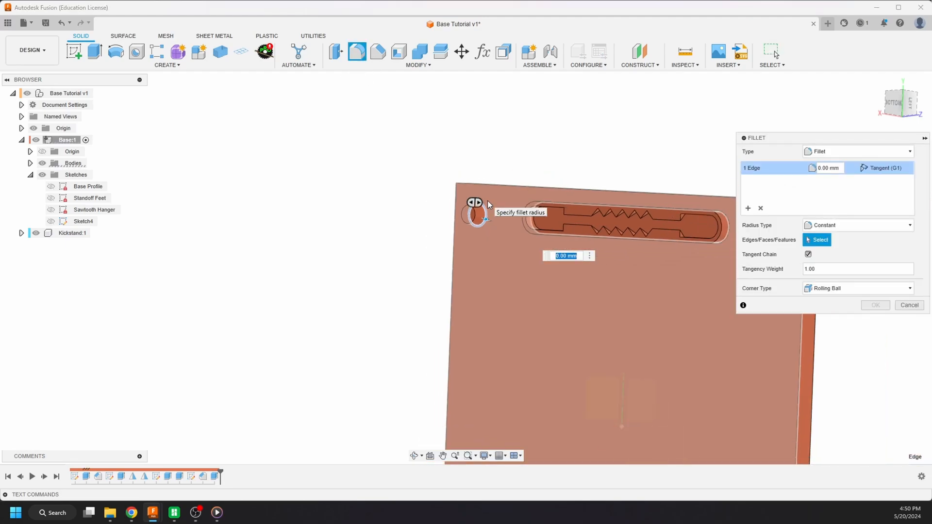
pyautogui.scroll(3, 627, 220)
pyautogui.click(648, 220)
pyautogui.scroll(-4, 631, 310)
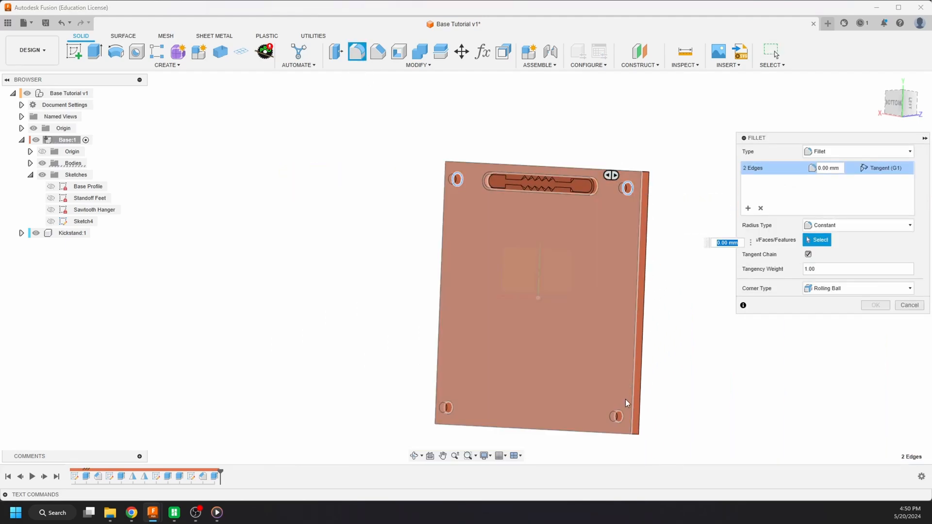
pyautogui.scroll(4, 626, 399)
pyautogui.click(631, 393)
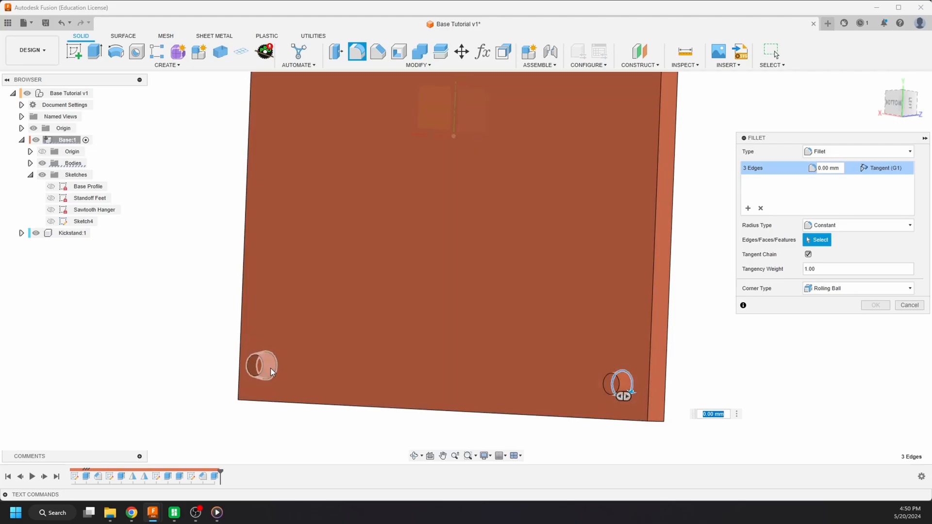
pyautogui.click(275, 368)
# - Add the sawtooth hanger housing's outer base edge loop to the fillet and apply it with a 1.5 mm radius
pyautogui.scroll(-4, 273, 383)
pyautogui.scroll(5, 340, 179)
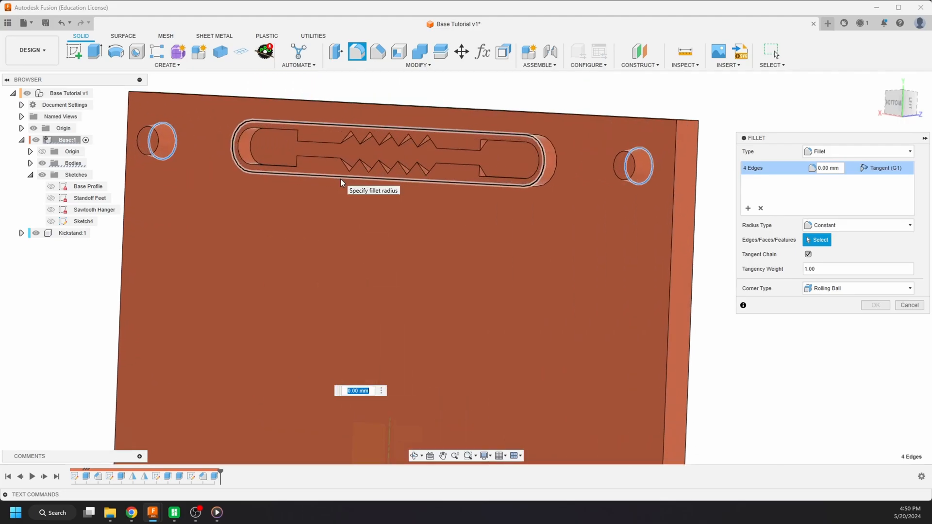
pyautogui.click(341, 181)
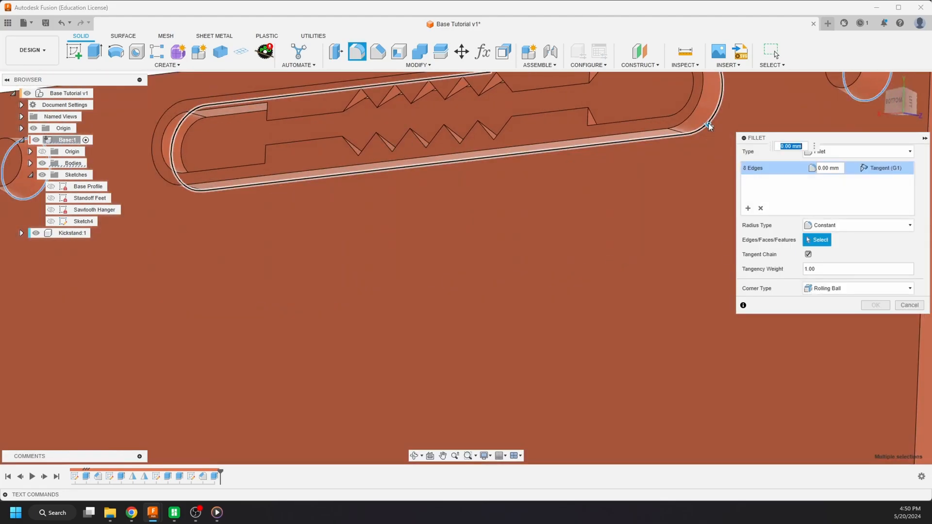
pyautogui.scroll(-3, 624, 245)
pyautogui.scroll(2, 631, 141)
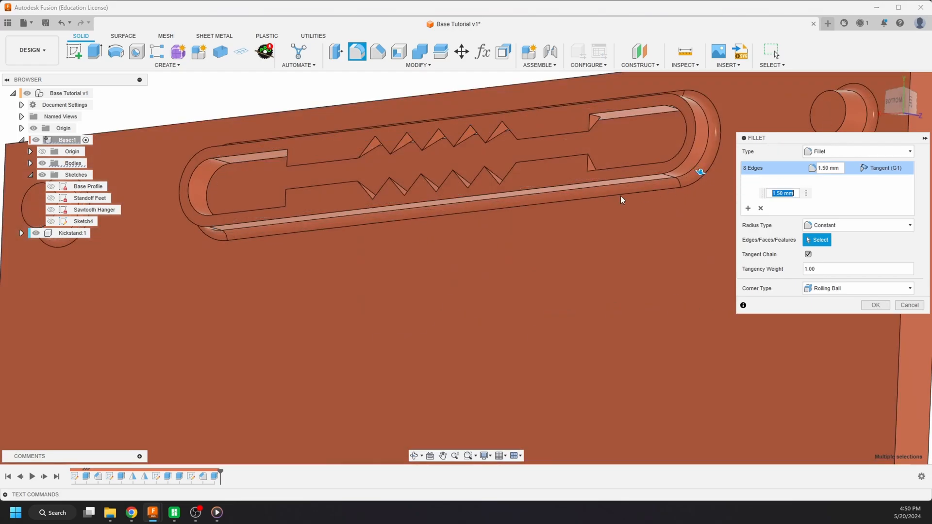
pyautogui.click(875, 305)
pyautogui.scroll(-2, 659, 315)
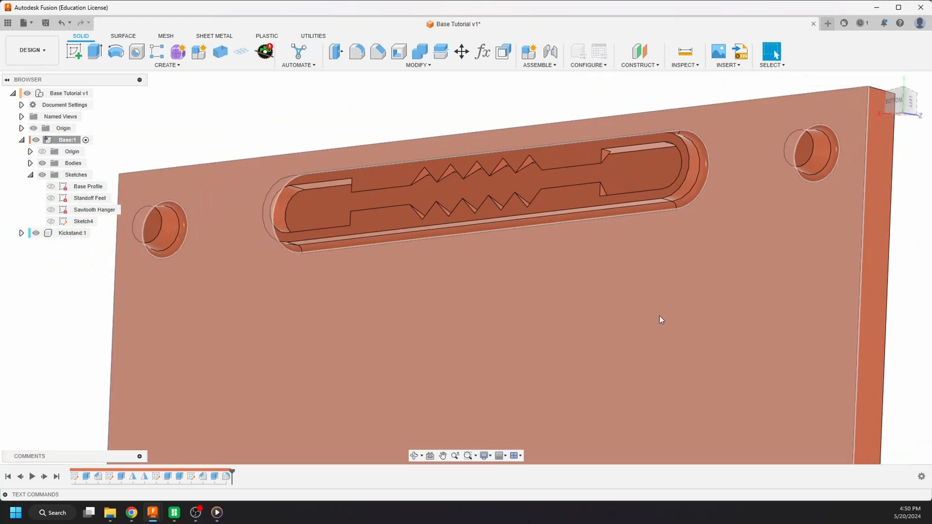
pyautogui.keyDown('shift'); pyautogui.moveTo(660, 316); pyautogui.dragTo(439, 213, button='middle'); pyautogui.keyUp('shift')
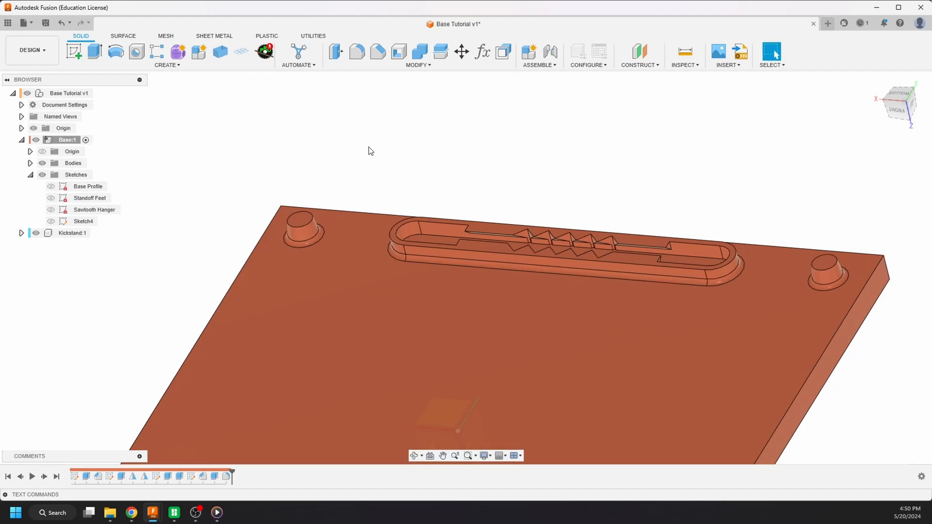
pyautogui.scroll(-3, 370, 151)
pyautogui.keyDown('shift'); pyautogui.moveTo(378, 166); pyautogui.dragTo(439, 223, button='middle'); pyautogui.keyUp('shift')
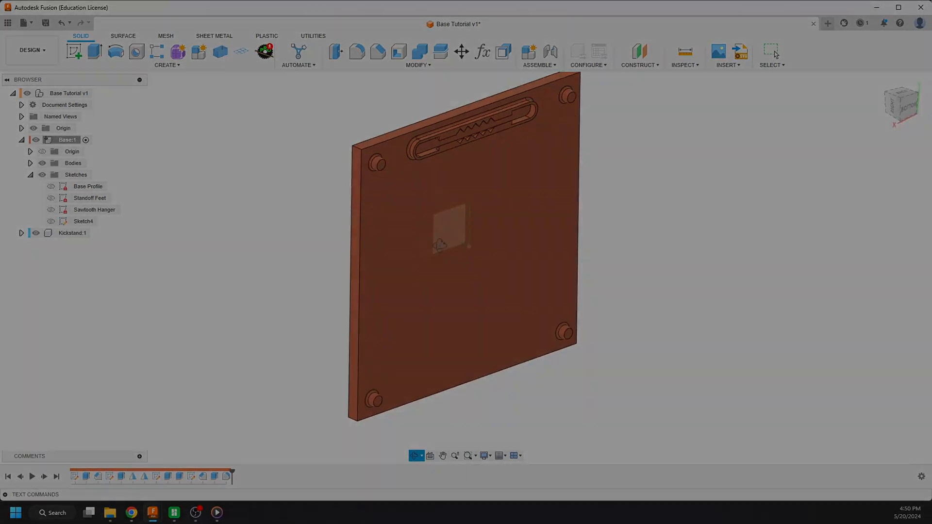